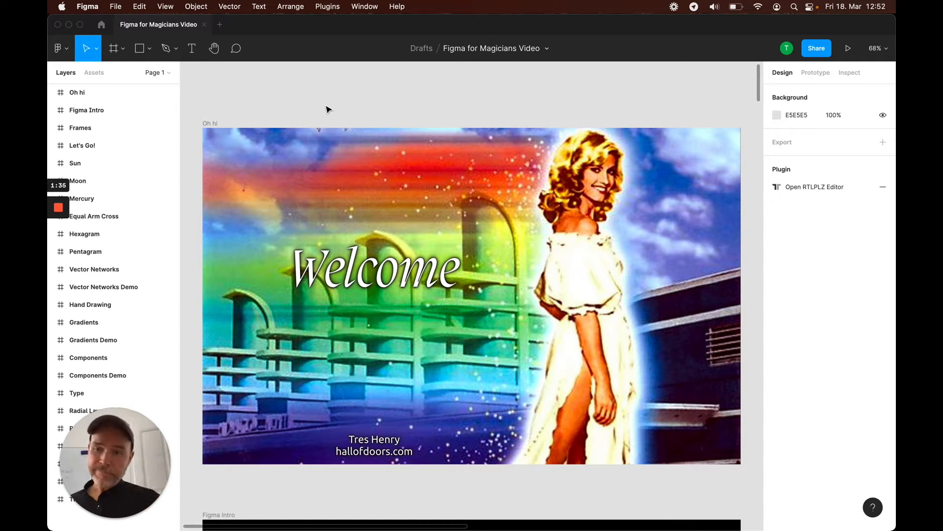
Select the Figma Intro frame and zoom to it
{"action": "left_click", "coordinate": [108, 110]}
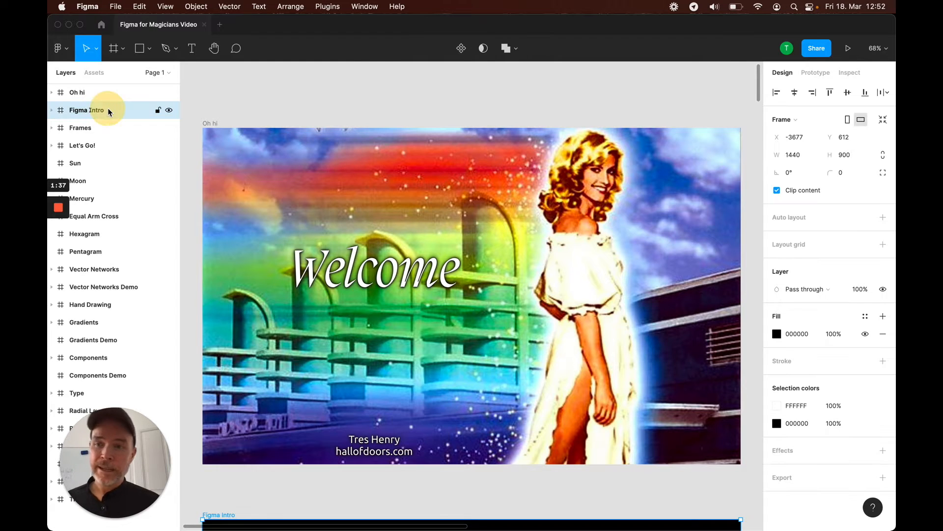
{"action": "key", "text": "shift+2"}
{"action": "left_click", "coordinate": [318, 96]}
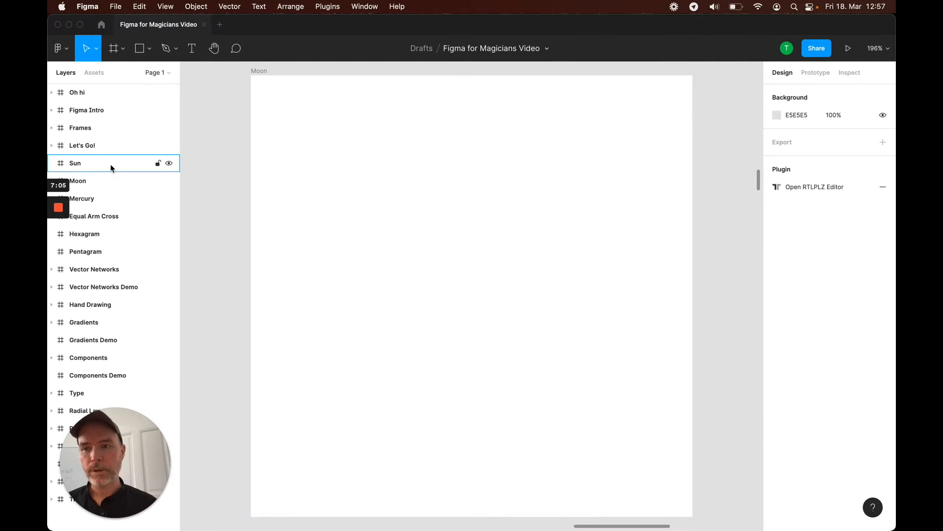
Zoom to the Let's Go! frame, zoom out to fit all frames, and zoom back to the selection
{"action": "left_click", "coordinate": [90, 147]}
{"action": "key", "text": "shift+2"}
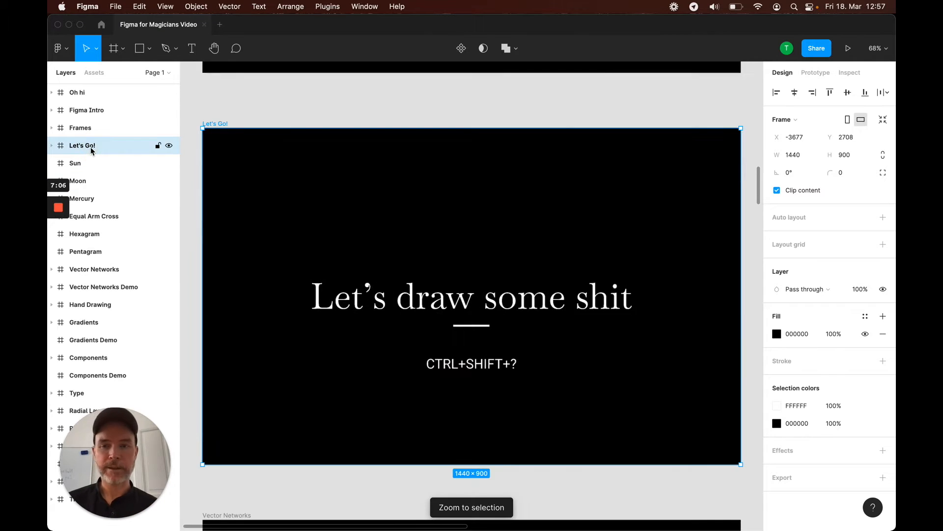
{"action": "key", "text": "shift+1"}
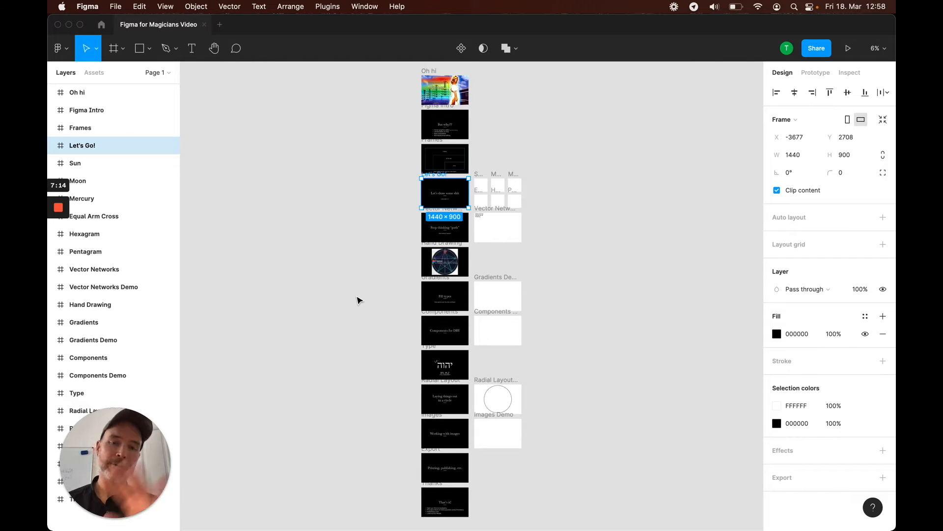
{"action": "key", "text": "shift+2"}
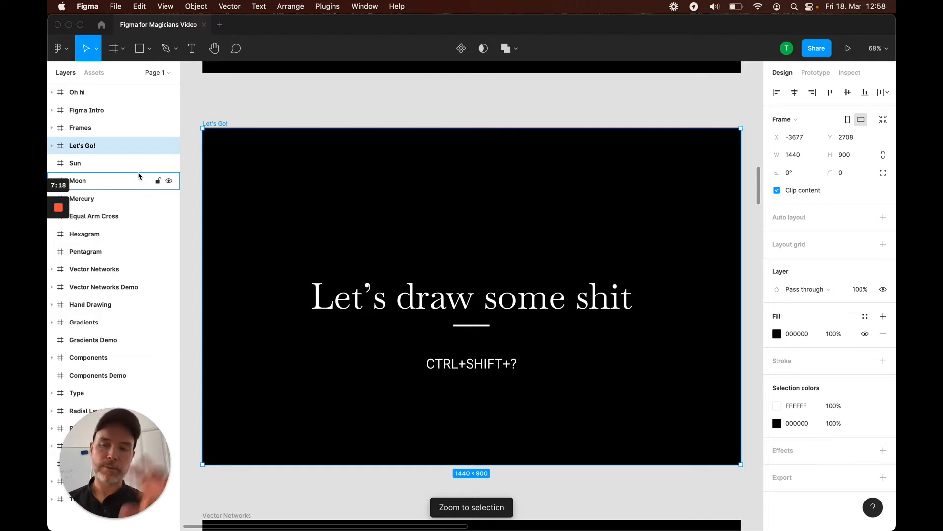
Select the Frames frame, expand its layers, and zoom out to all frames and back to it
{"action": "left_click", "coordinate": [79, 128]}
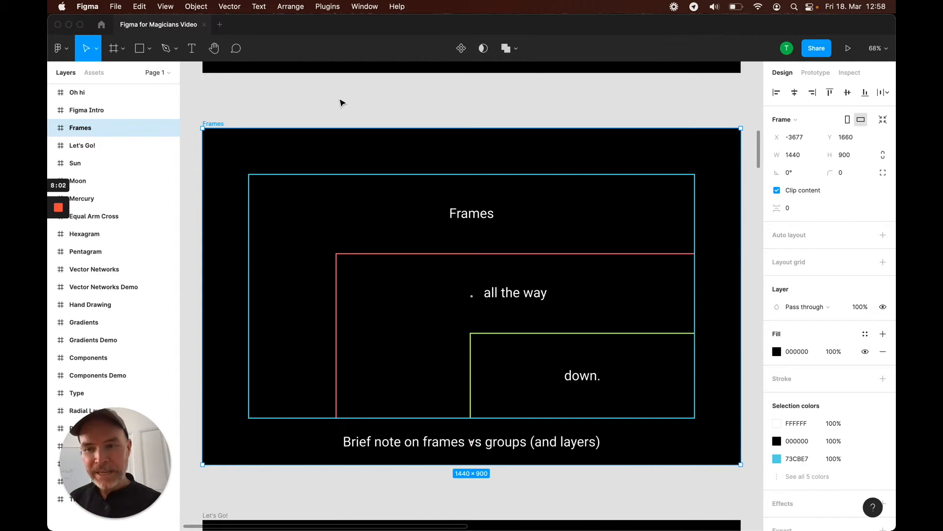
{"action": "left_click", "coordinate": [52, 127]}
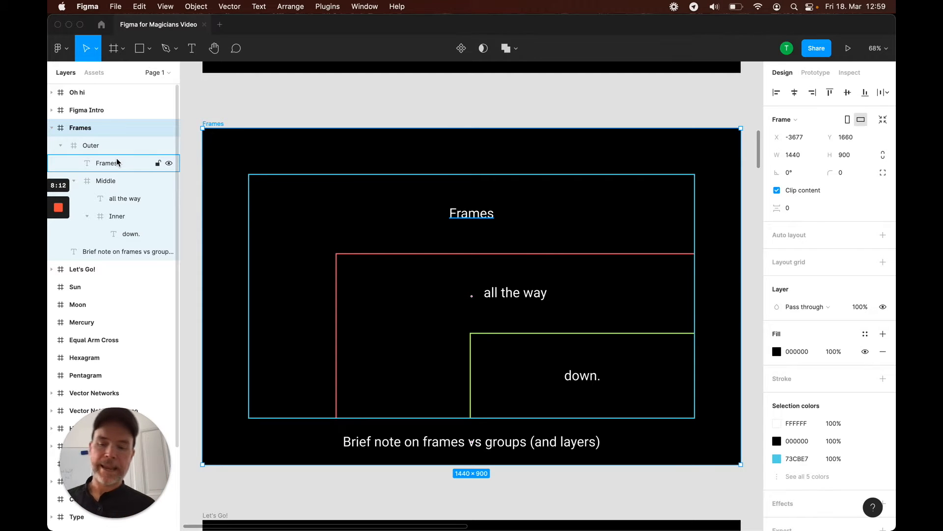
{"action": "key", "text": "shift+1"}
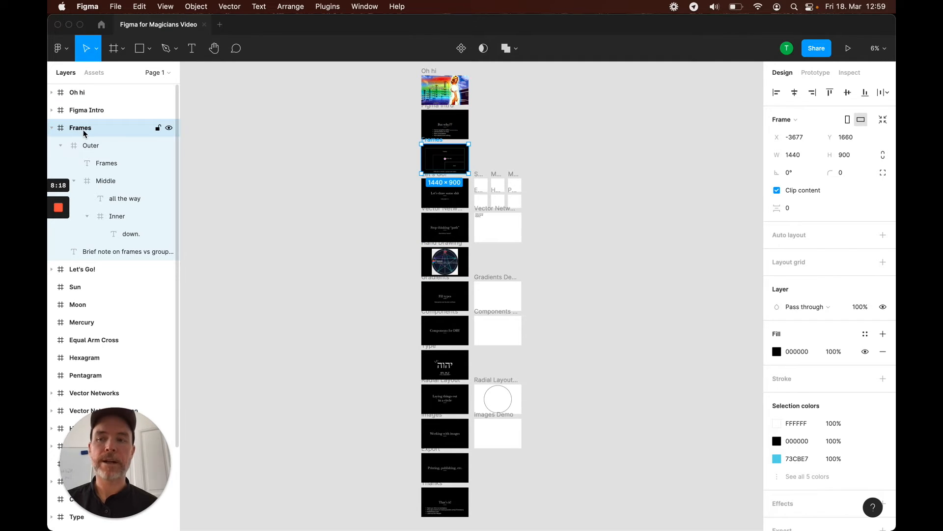
{"action": "key", "text": "shift+2"}
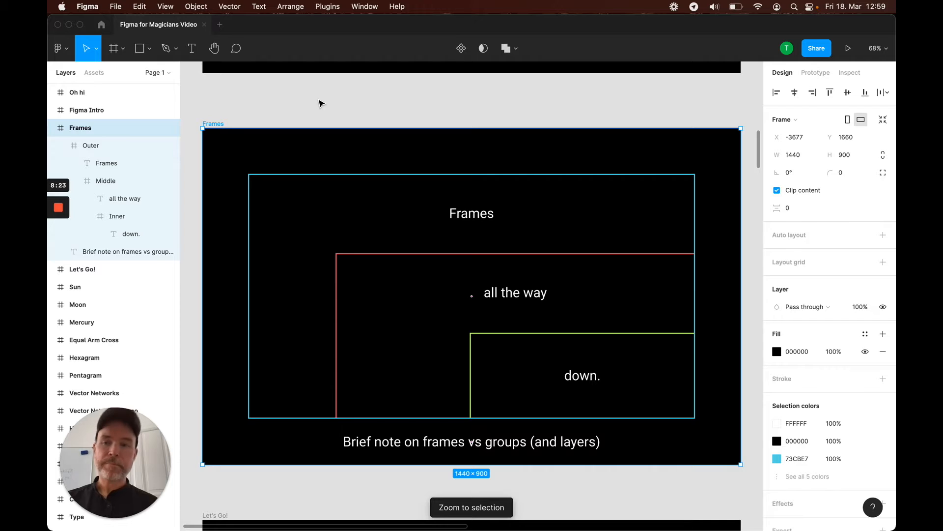
Select the nested Outer, Middle and Inner frames and their text layers one by one to compare them
{"action": "left_click", "coordinate": [76, 145]}
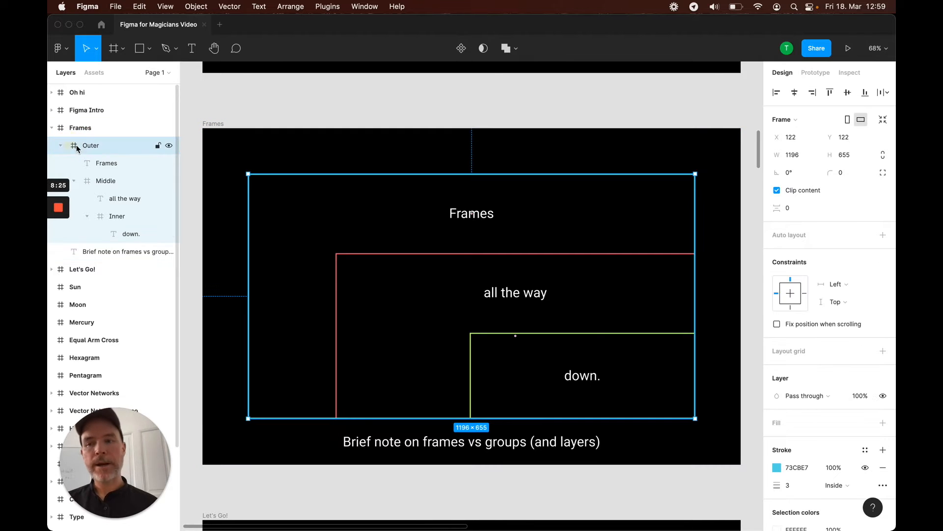
{"action": "left_click", "coordinate": [99, 181]}
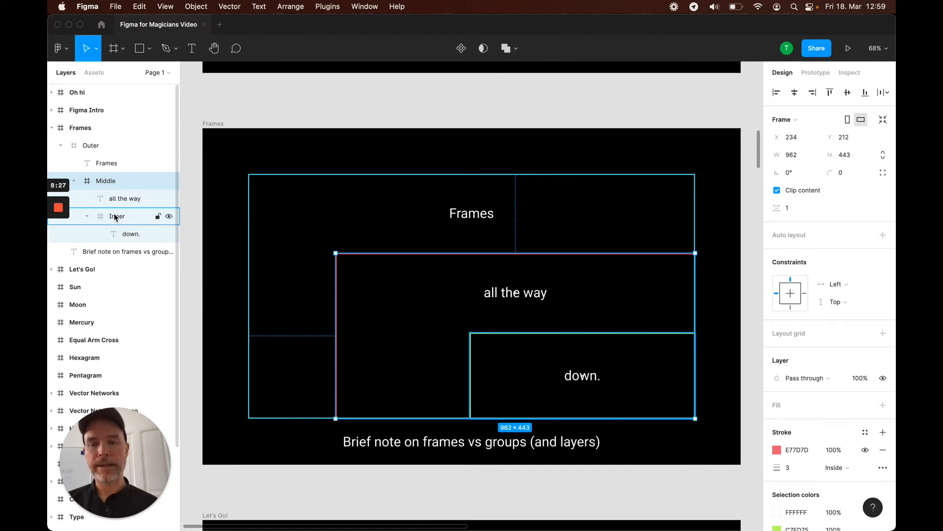
{"action": "left_click", "coordinate": [115, 218]}
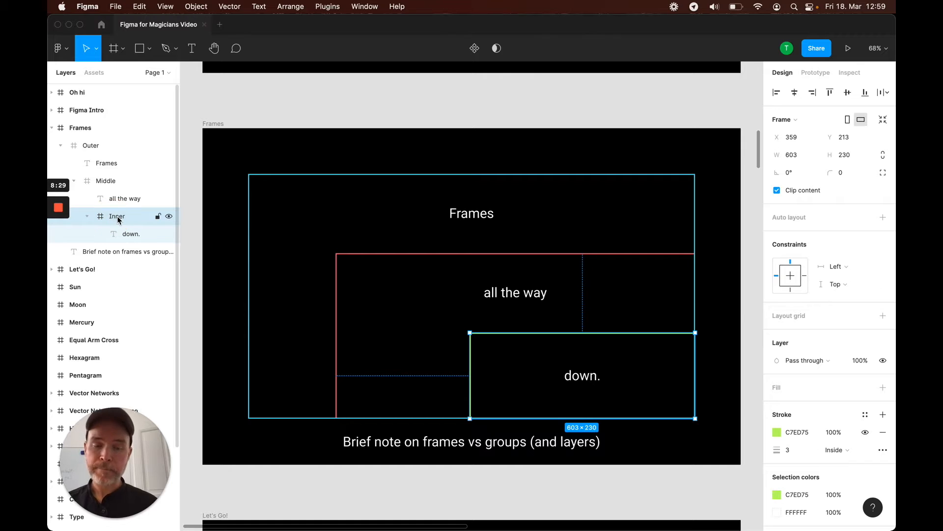
{"action": "left_click", "coordinate": [105, 163]}
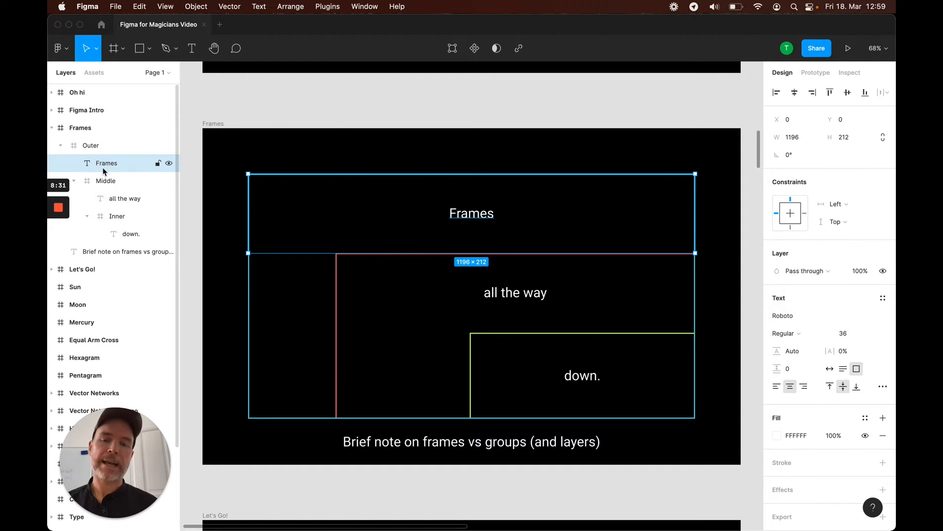
{"action": "left_click", "coordinate": [126, 197]}
{"action": "left_click", "coordinate": [131, 234]}
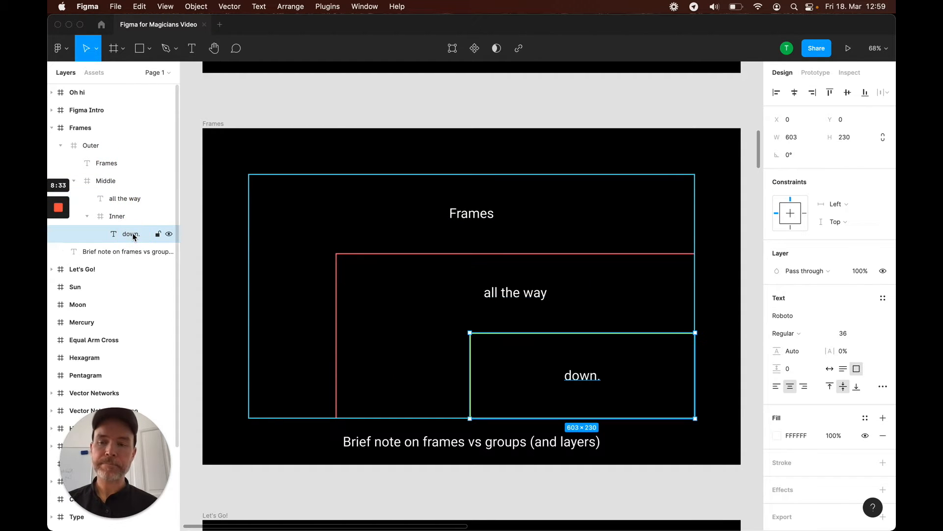
{"action": "left_click", "coordinate": [118, 216]}
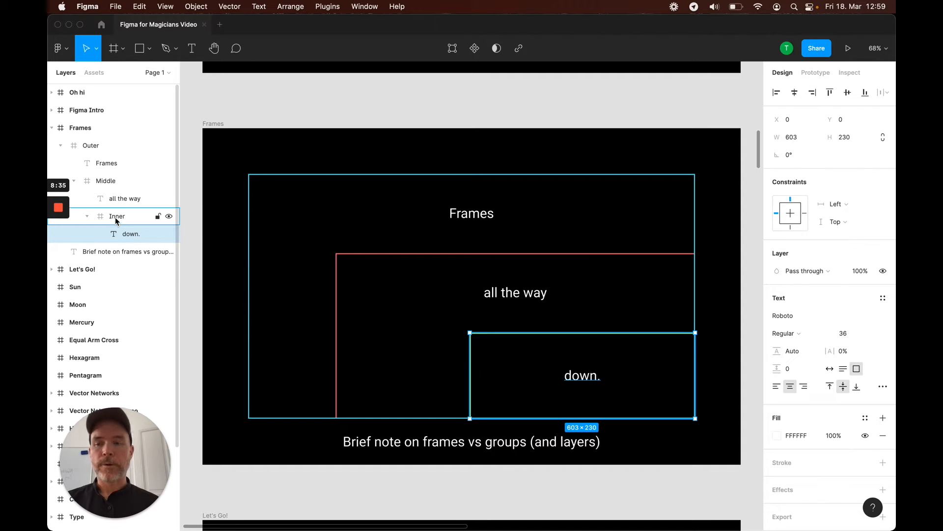
Try dragging the Inner frame to a new position and undo the move
{"action": "left_click_drag", "start_coordinate": [514, 345], "coordinate": [460, 320]}
{"action": "key", "text": "super+z"}
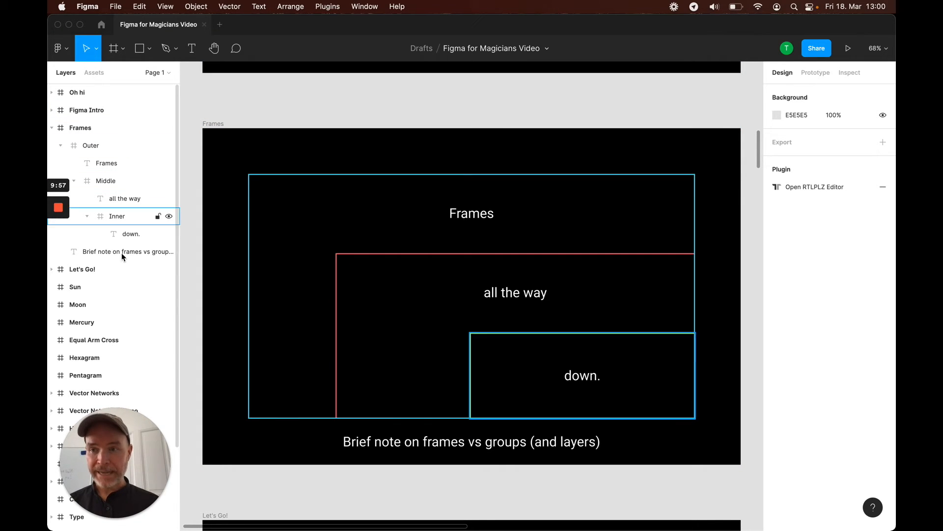
Select the Frames frame, Outer frame and each text layer in turn to show the nesting again
{"action": "left_click", "coordinate": [86, 129]}
{"action": "left_click", "coordinate": [95, 143]}
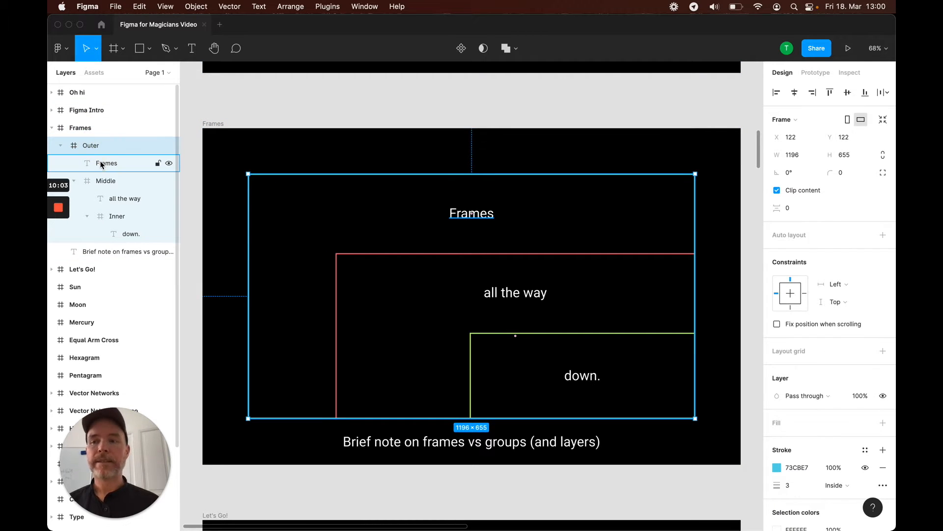
{"action": "left_click", "coordinate": [101, 162]}
{"action": "left_click", "coordinate": [115, 198]}
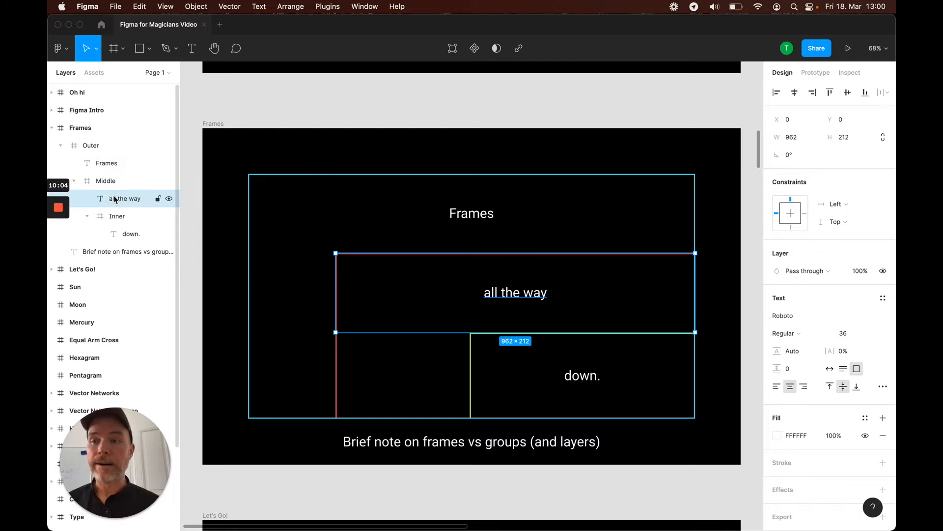
{"action": "left_click", "coordinate": [127, 233]}
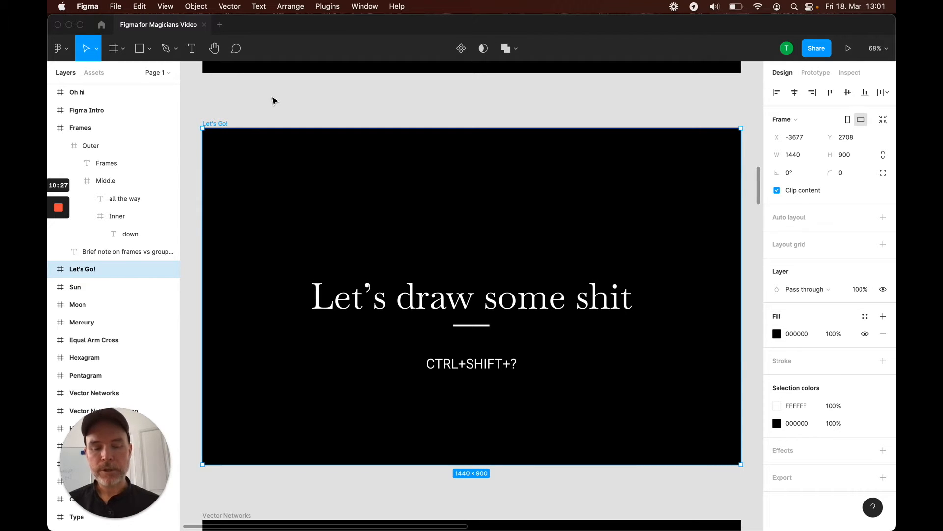
Open the keyboard shortcuts panel, browse the Tools, View and Zoom shortcuts, and close it
{"action": "key", "text": "ctrl+shift+question"}
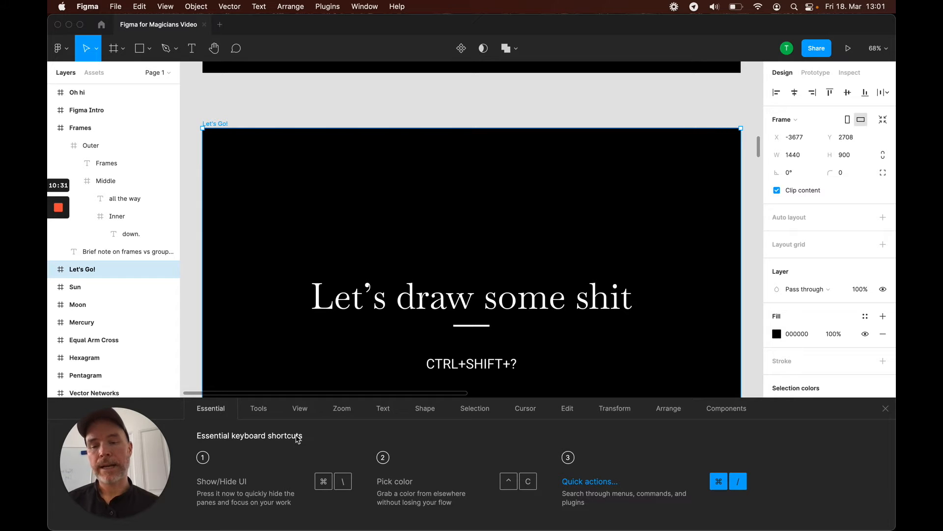
{"action": "left_click", "coordinate": [259, 409]}
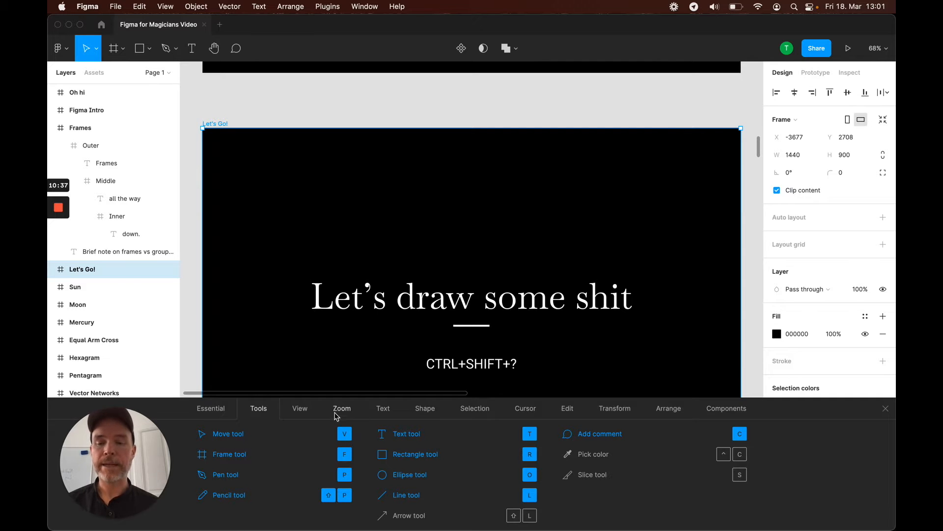
{"action": "left_click", "coordinate": [300, 411]}
{"action": "left_click", "coordinate": [343, 410]}
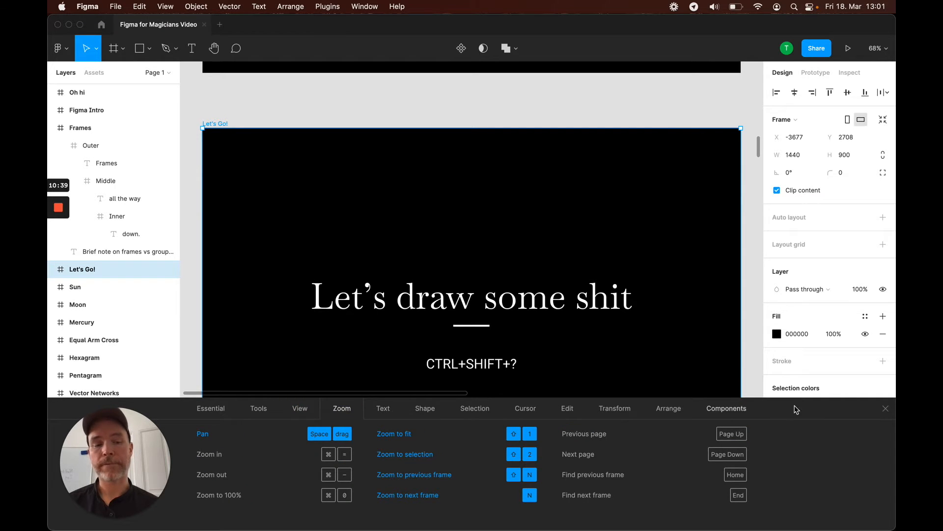
{"action": "left_click", "coordinate": [886, 408]}
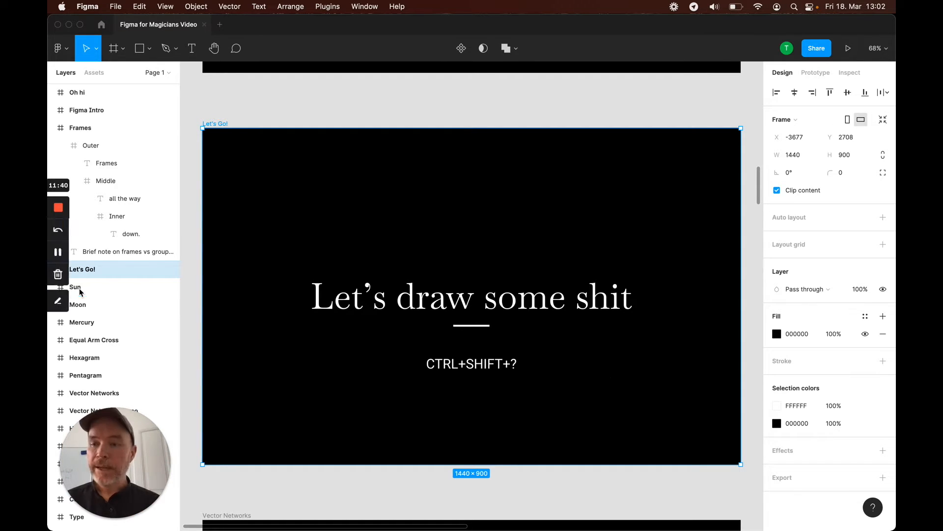
Select the Sun frame and zoom to it
{"action": "left_click", "coordinate": [79, 288]}
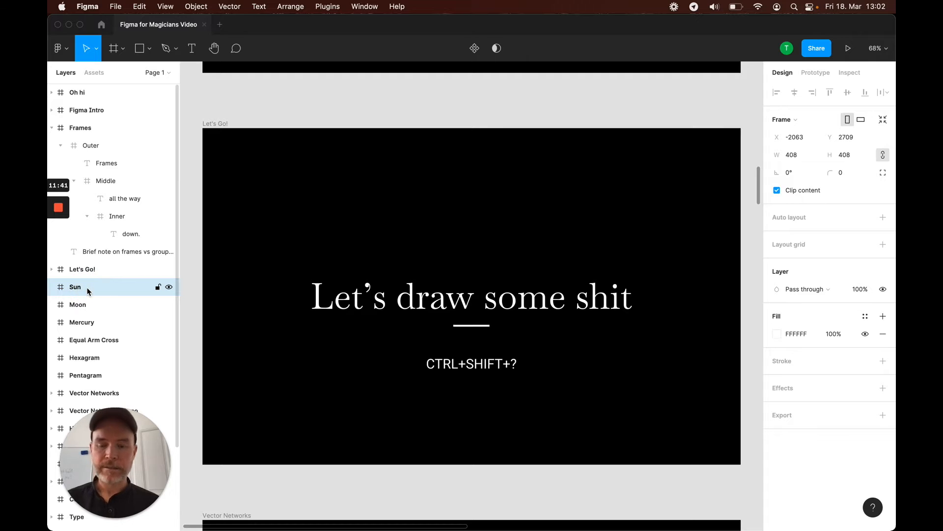
{"action": "key", "text": "shift+2"}
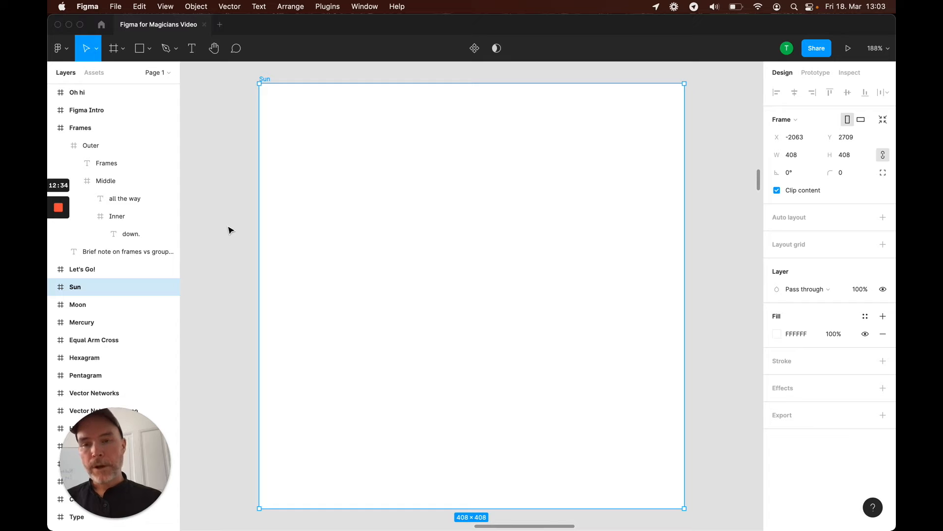
{"action": "key", "text": "o"}
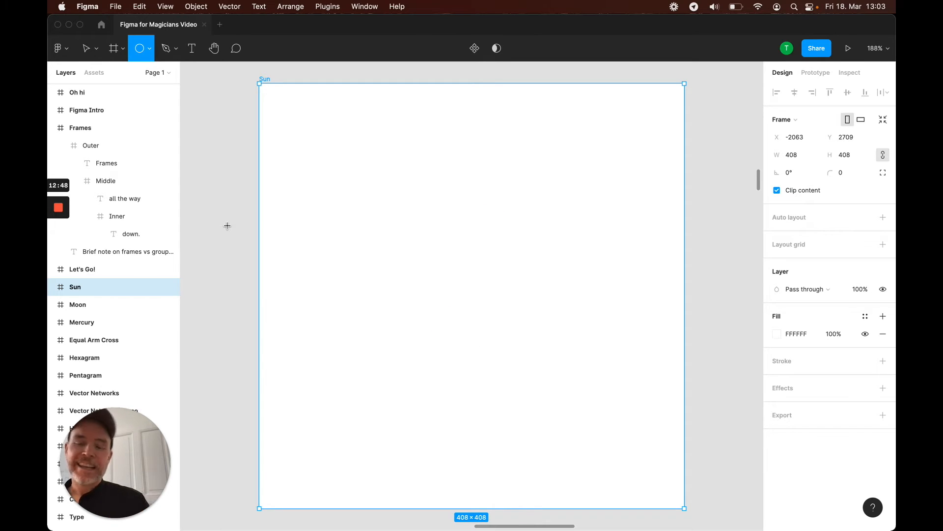
{"action": "mouse_move", "coordinate": [315, 147]}
{"action": "left_mouse_down"}
{"action": "mouse_move", "coordinate": [592, 382]}
{"action": "mouse_move", "coordinate": [588, 425]}
{"action": "mouse_move", "coordinate": [485, 257]}
{"action": "mouse_move", "coordinate": [611, 438]}
{"action": "mouse_move", "coordinate": [570, 274]}
{"action": "mouse_move", "coordinate": [535, 435]}
{"action": "mouse_move", "coordinate": [560, 392]}
{"action": "mouse_move", "coordinate": [612, 383]}
{"action": "mouse_move", "coordinate": [531, 284]}
{"action": "mouse_move", "coordinate": [480, 385]}
{"action": "mouse_move", "coordinate": [602, 416]}
{"action": "mouse_move", "coordinate": [457, 421]}
{"action": "mouse_move", "coordinate": [664, 438]}
{"action": "mouse_move", "coordinate": [482, 320]}
{"action": "mouse_move", "coordinate": [567, 305]}
{"action": "mouse_move", "coordinate": [620, 341]}
{"action": "mouse_move", "coordinate": [627, 237]}
{"action": "mouse_move", "coordinate": [431, 436]}
{"action": "mouse_move", "coordinate": [550, 423]}
{"action": "mouse_move", "coordinate": [634, 385]}
{"action": "mouse_move", "coordinate": [628, 311]}
{"action": "mouse_move", "coordinate": [584, 411]}
{"action": "mouse_move", "coordinate": [562, 408]}
{"action": "mouse_move", "coordinate": [603, 420]}
{"action": "mouse_move", "coordinate": [466, 310]}
{"action": "mouse_move", "coordinate": [549, 399]}
{"action": "mouse_move", "coordinate": [588, 409]}
{"action": "mouse_move", "coordinate": [614, 441]}
{"action": "mouse_move", "coordinate": [501, 341]}
{"action": "mouse_move", "coordinate": [591, 406]}
{"action": "mouse_move", "coordinate": [596, 438]}
{"action": "mouse_move", "coordinate": [505, 342]}
{"action": "mouse_move", "coordinate": [594, 435]}
{"action": "mouse_move", "coordinate": [567, 396]}
{"action": "mouse_move", "coordinate": [459, 290]}
{"action": "mouse_move", "coordinate": [571, 416]}
{"action": "mouse_move", "coordinate": [489, 374]}
{"action": "mouse_move", "coordinate": [591, 440]}
{"action": "mouse_move", "coordinate": [493, 361]}
{"action": "mouse_move", "coordinate": [573, 436]}
{"action": "mouse_move", "coordinate": [579, 374]}
{"action": "mouse_move", "coordinate": [542, 333]}
{"action": "mouse_move", "coordinate": [605, 400]}
{"action": "mouse_move", "coordinate": [435, 202]}
{"action": "mouse_move", "coordinate": [332, 133]}
{"action": "mouse_move", "coordinate": [438, 250]}
{"action": "mouse_move", "coordinate": [320, 131]}
{"action": "mouse_move", "coordinate": [436, 261]}
{"action": "mouse_move", "coordinate": [350, 182]}
{"action": "mouse_move", "coordinate": [418, 236]}
{"action": "left_mouse_up"}
{"action": "key", "text": "super+z"}
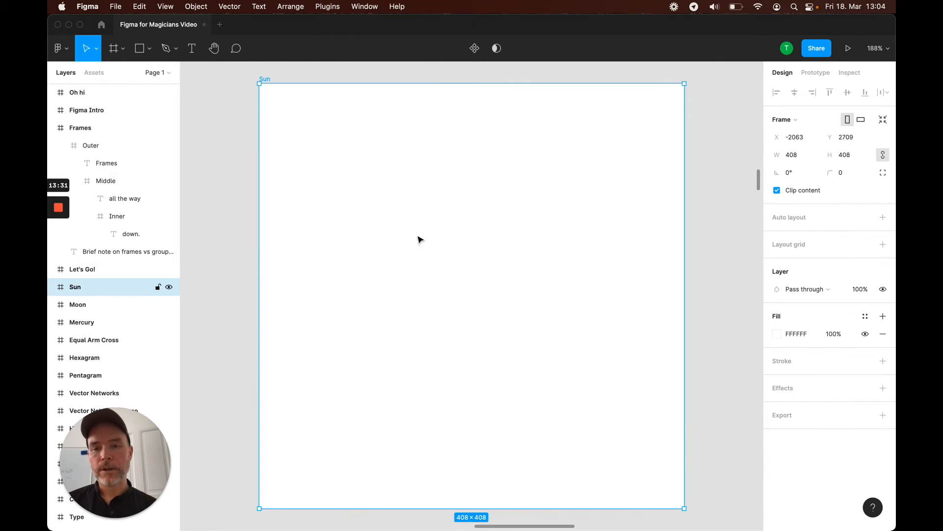
Draw a circle about 344 × 344 inside the Sun frame with the Ellipse tool
{"action": "key", "text": "o"}
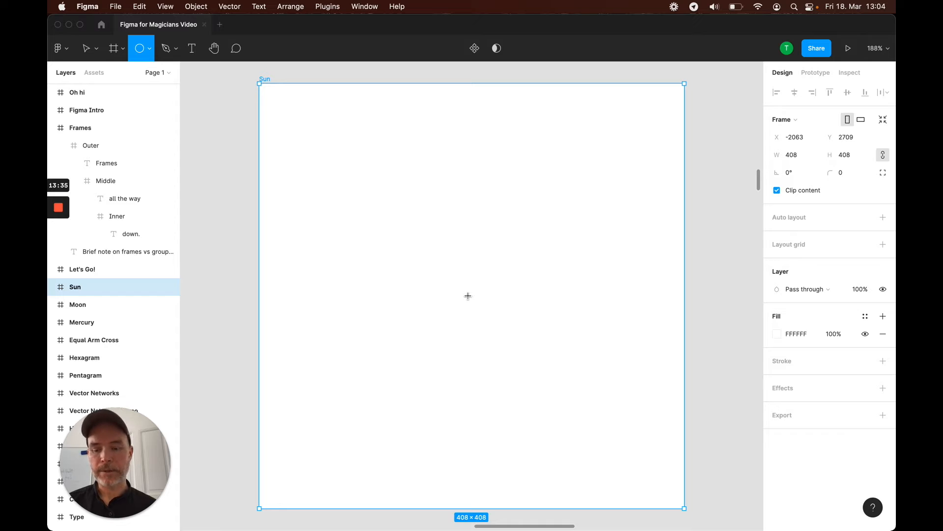
{"action": "mouse_move", "coordinate": [468, 296]}
{"action": "left_mouse_down"}
{"action": "mouse_move", "coordinate": [588, 414]}
{"action": "mouse_move", "coordinate": [577, 435]}
{"action": "mouse_move", "coordinate": [623, 471]}
{"action": "mouse_move", "coordinate": [647, 476]}
{"action": "left_mouse_up"}
{"action": "left_click_drag", "start_coordinate": [505, 346], "coordinate": [515, 341]}
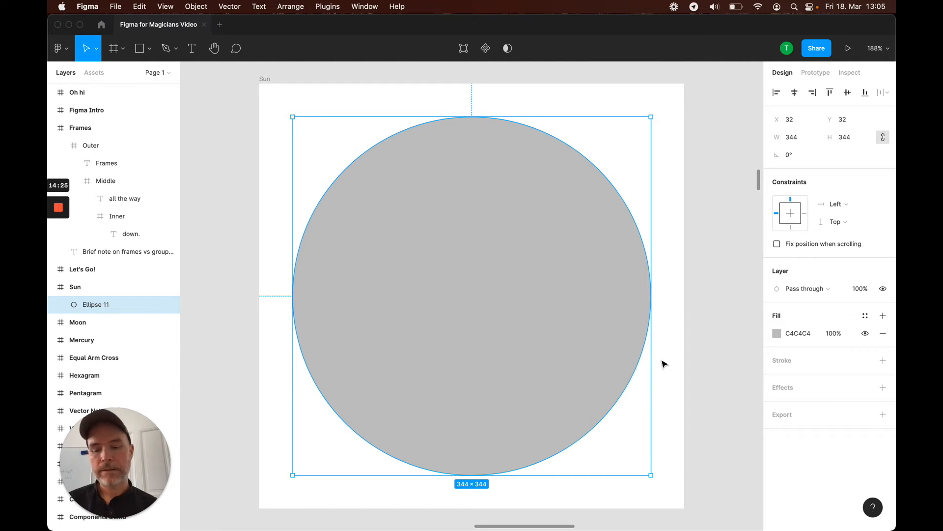
Swap the circle's fill to a stroke and set the stroke colour to 000000
{"action": "key", "text": "shift+x"}
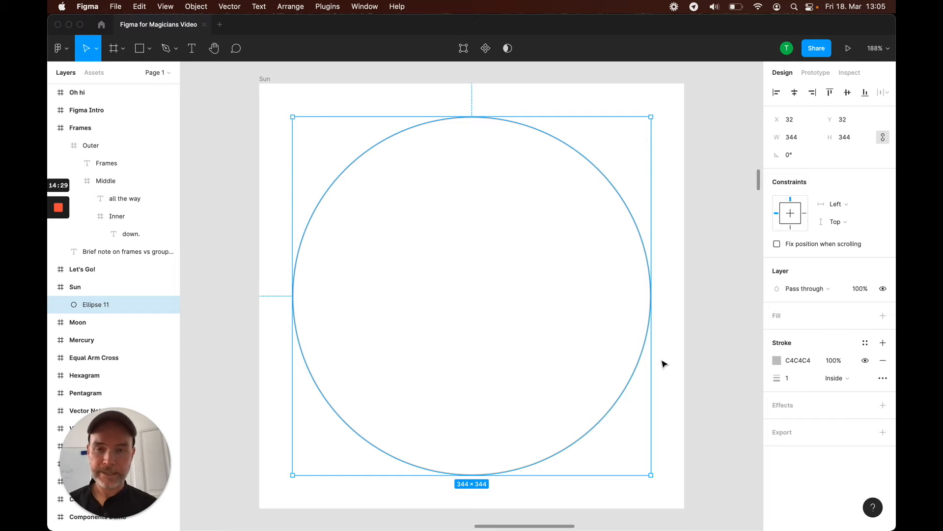
{"action": "left_click", "coordinate": [800, 361]}
{"action": "type", "text": "000"}
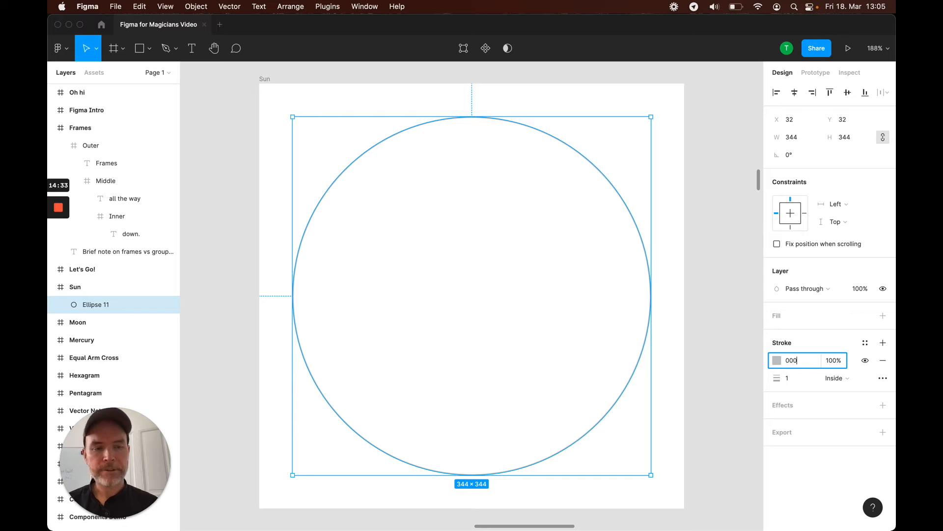
{"action": "key", "text": "Return"}
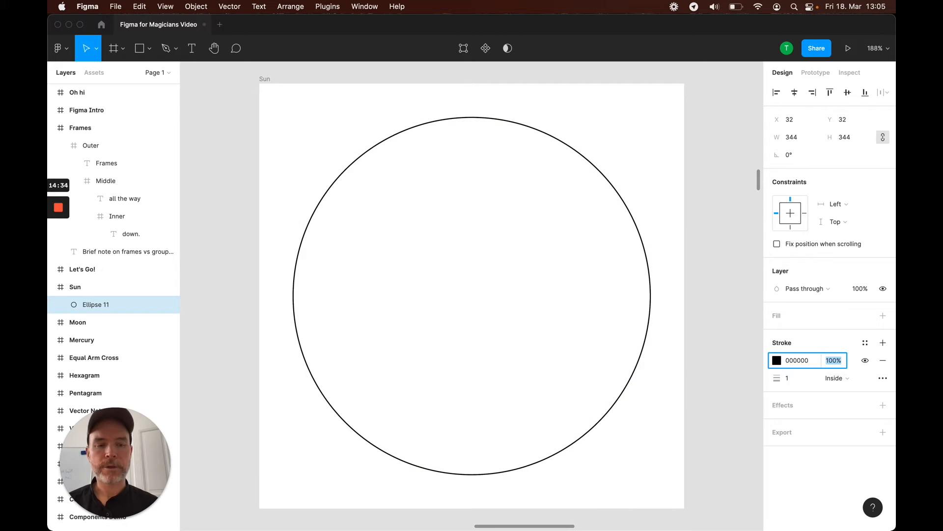
Set the circle's stroke weight to 30
{"action": "left_click", "coordinate": [801, 380]}
{"action": "type", "text": "30"}
{"action": "key", "text": "Return"}
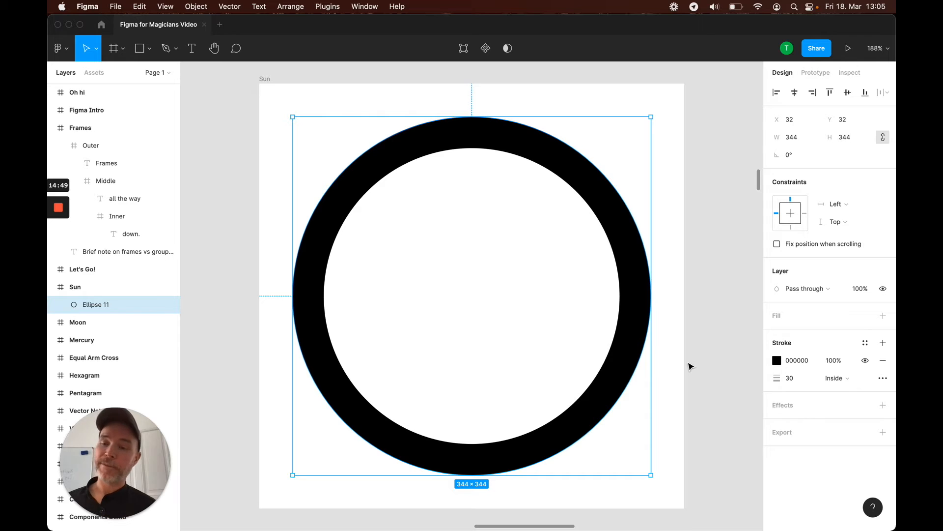
Resize the circle to 408 × 408 so it fills the Sun frame, then select the frame
{"action": "mouse_move", "coordinate": [580, 173]}
{"action": "left_mouse_down"}
{"action": "mouse_move", "coordinate": [590, 171]}
{"action": "mouse_move", "coordinate": [571, 166]}
{"action": "left_mouse_up"}
{"action": "left_click_drag", "start_coordinate": [652, 475], "coordinate": [615, 423]}
{"action": "left_click_drag", "start_coordinate": [620, 428], "coordinate": [684, 492]}
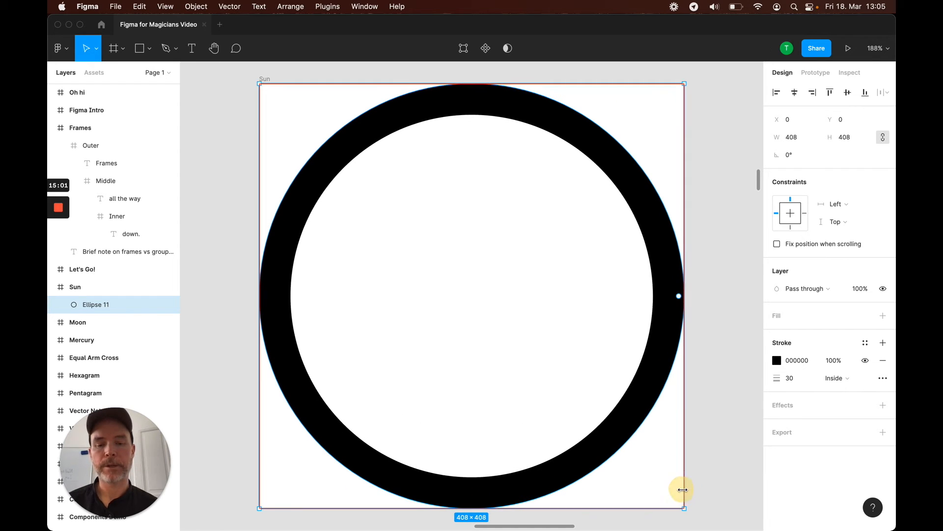
{"action": "left_click", "coordinate": [731, 328]}
{"action": "left_click", "coordinate": [626, 179]}
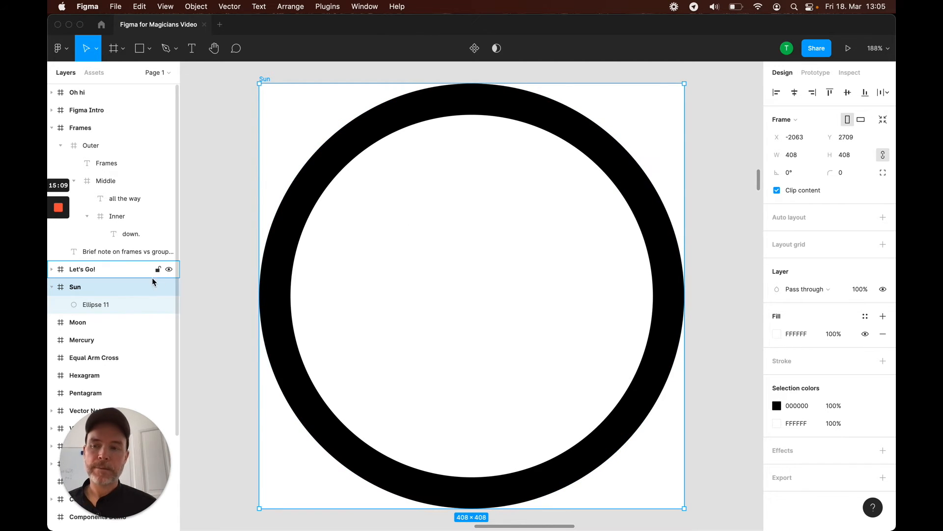
Experiment with the ring's arc sweep and ratio handles, then drag it back to a full circle
{"action": "left_click", "coordinate": [125, 305]}
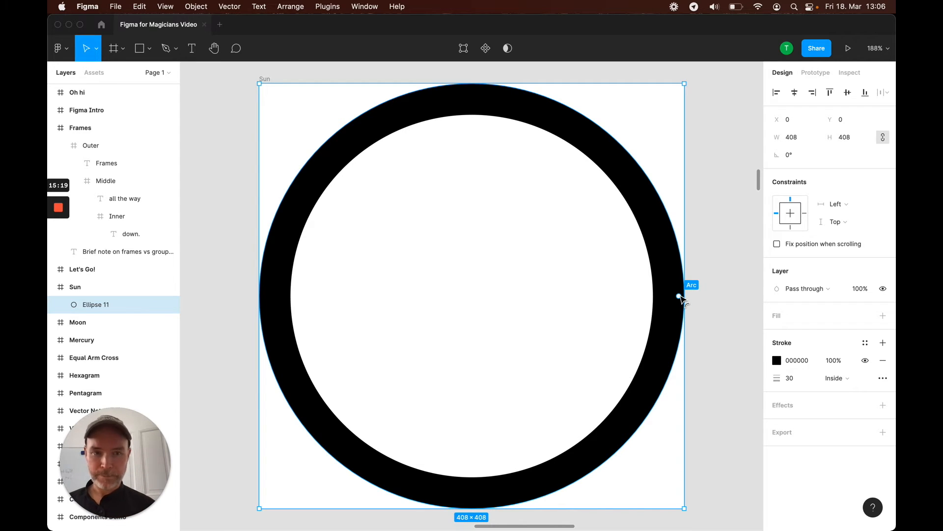
{"action": "left_click_drag", "start_coordinate": [679, 297], "coordinate": [357, 215]}
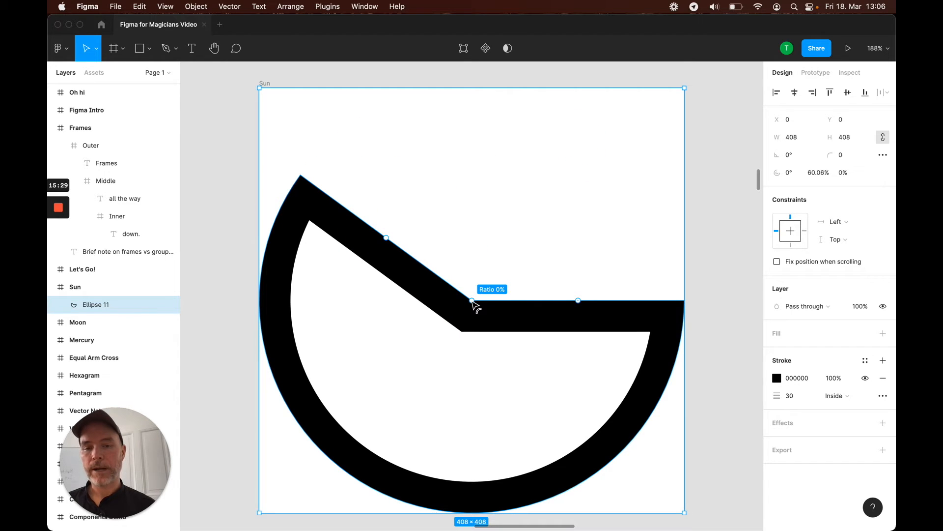
{"action": "left_click_drag", "start_coordinate": [472, 301], "coordinate": [260, 292]}
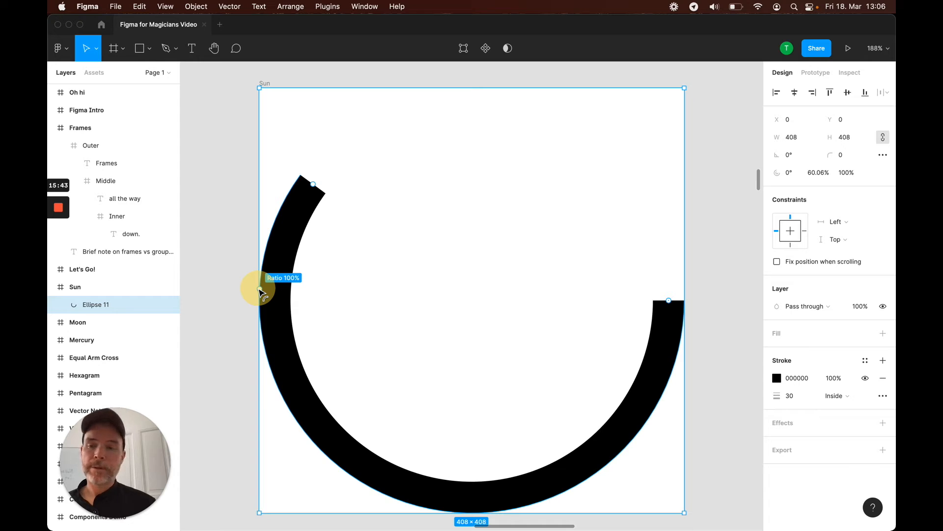
{"action": "left_click_drag", "start_coordinate": [260, 292], "coordinate": [260, 292]}
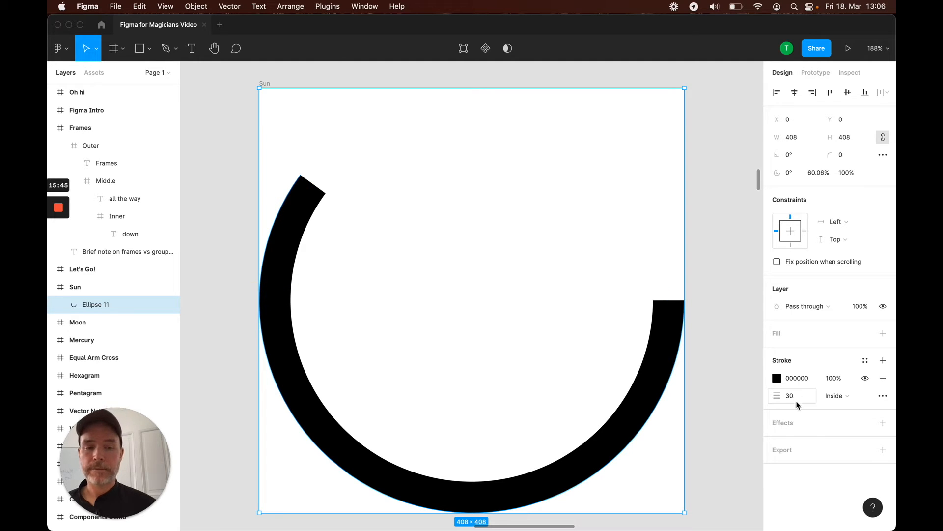
{"action": "left_click_drag", "start_coordinate": [317, 192], "coordinate": [673, 300]}
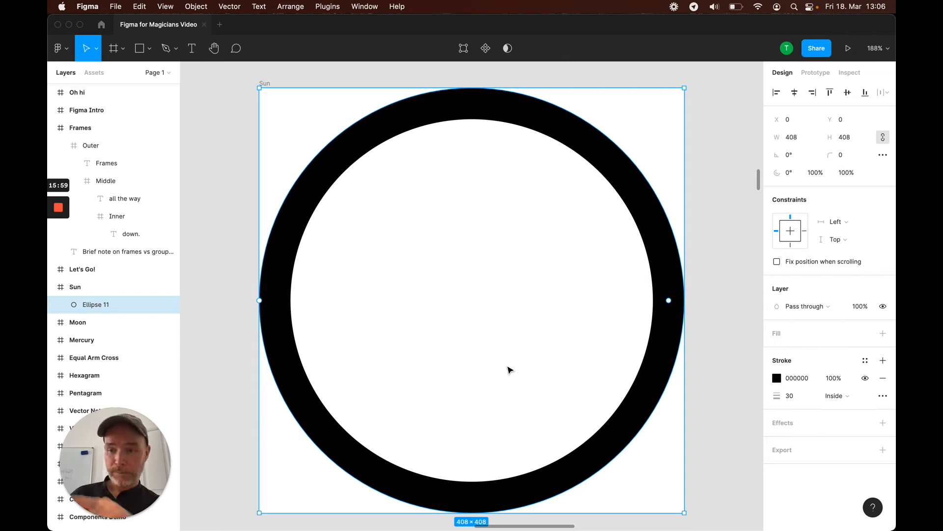
Draw a small circle about 76 × 76 at the centre of the Sun frame
{"action": "left_click", "coordinate": [541, 304]}
{"action": "left_click", "coordinate": [608, 158]}
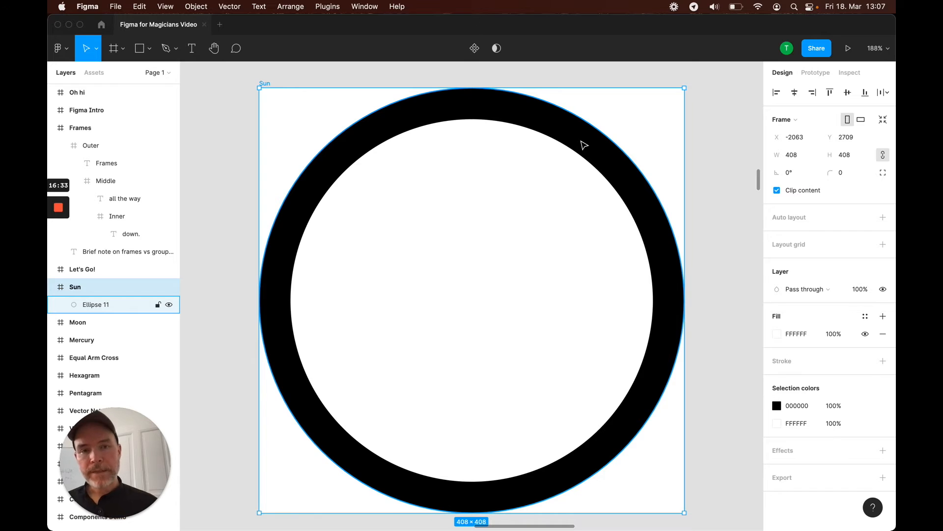
{"action": "left_click", "coordinate": [583, 144]}
{"action": "left_click", "coordinate": [583, 144]}
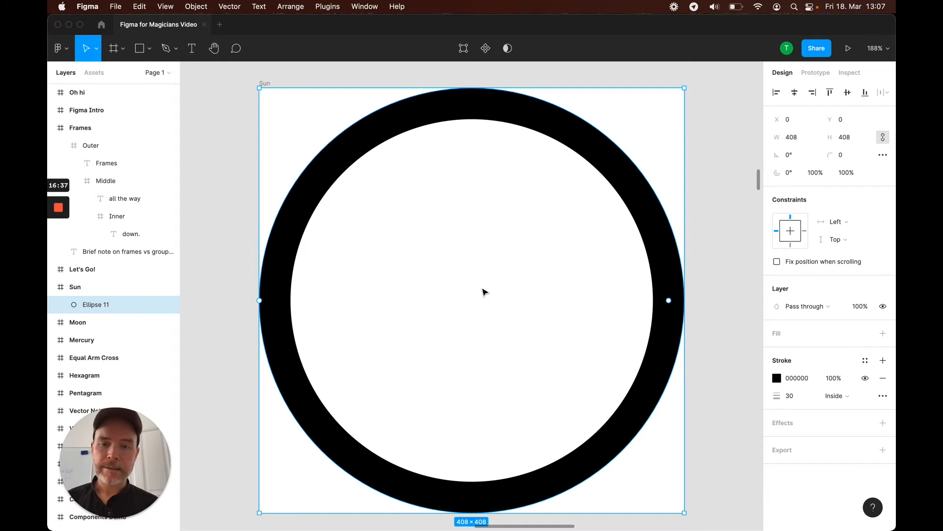
{"action": "key", "text": "o"}
{"action": "mouse_move", "coordinate": [440, 248]}
{"action": "left_mouse_down"}
{"action": "mouse_move", "coordinate": [487, 314]}
{"action": "mouse_move", "coordinate": [531, 344]}
{"action": "mouse_move", "coordinate": [509, 328]}
{"action": "left_mouse_up"}
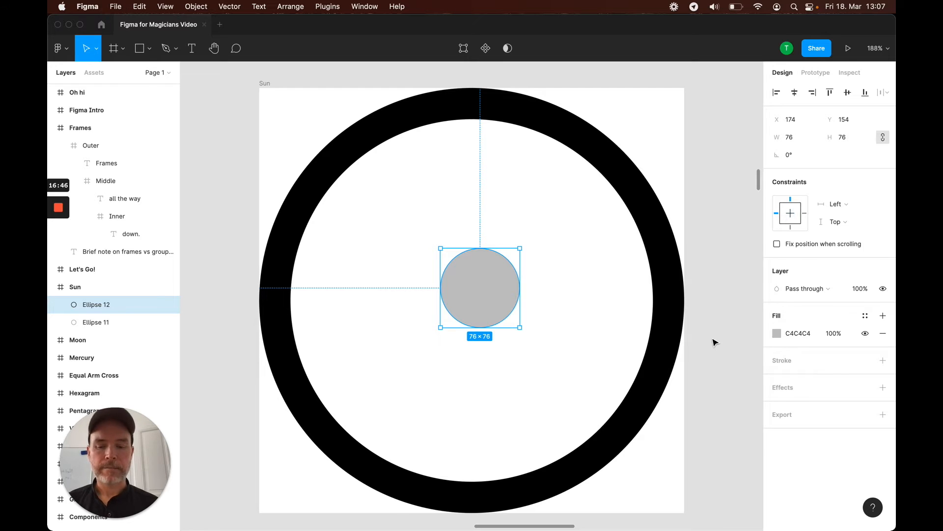
Make the small centre circle solid black with colour 000000
{"action": "key", "text": "shift+x"}
{"action": "left_click", "coordinate": [798, 360]}
{"action": "type", "text": "000"}
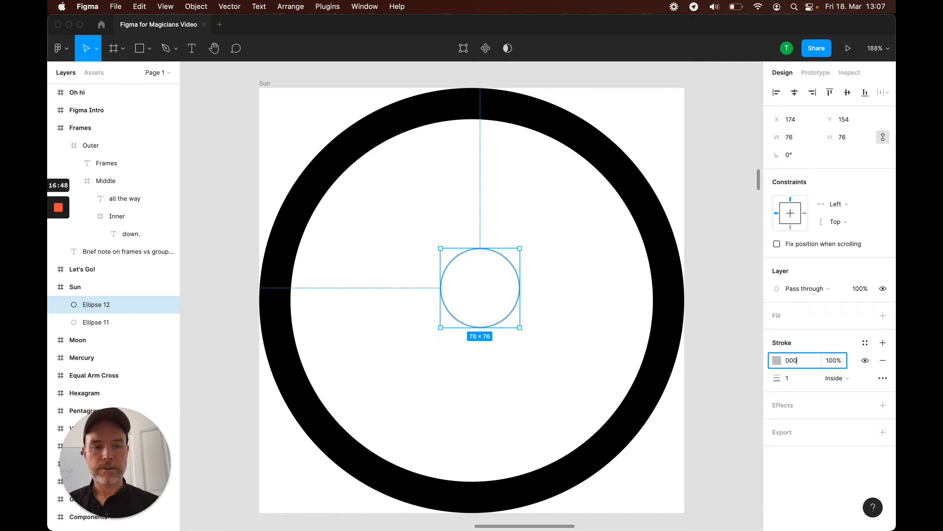
{"action": "key", "text": "Tab"}
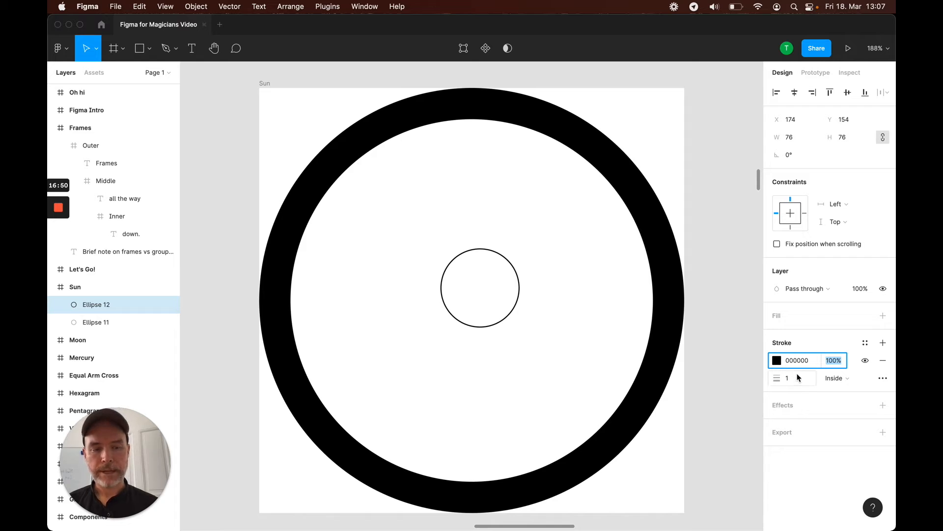
{"action": "type", "text": "x"}
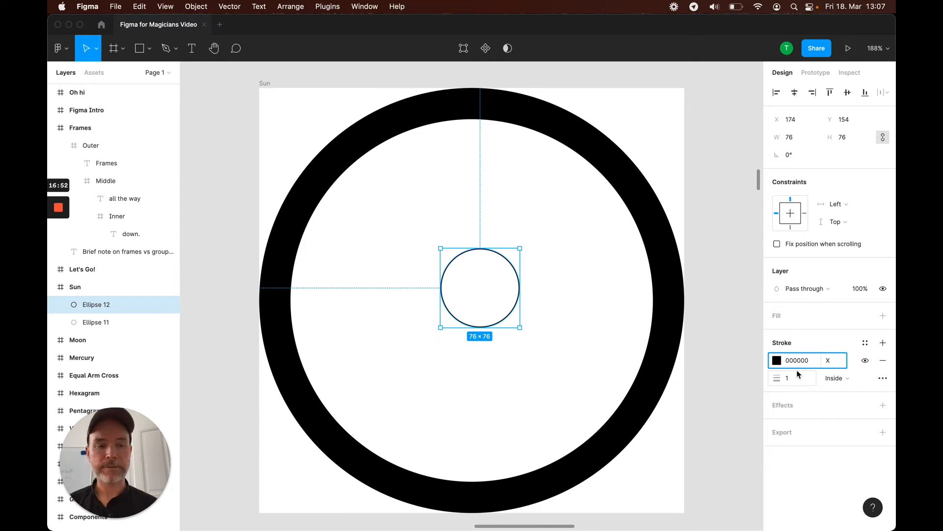
{"action": "key", "text": "Return"}
{"action": "left_click", "coordinate": [729, 398]}
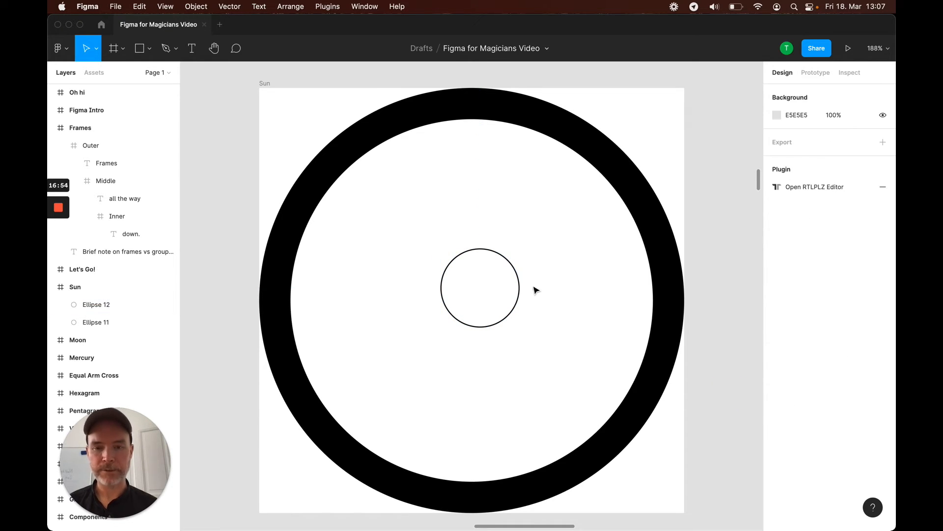
{"action": "left_click", "coordinate": [517, 295]}
{"action": "key", "text": "shift+super+x"}
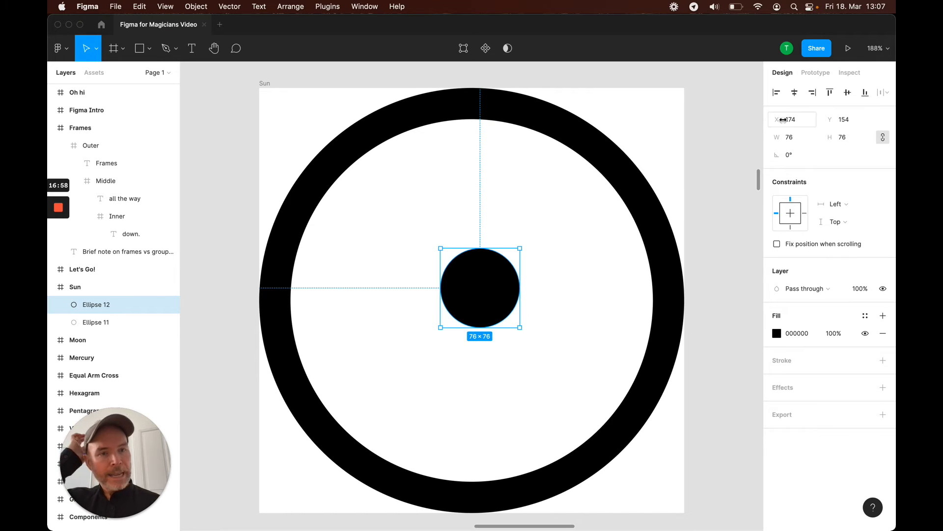
Resize the centre circle to 60 × 60
{"action": "left_click", "coordinate": [791, 138]}
{"action": "type", "text": "60"}
{"action": "key", "text": "Tab"}
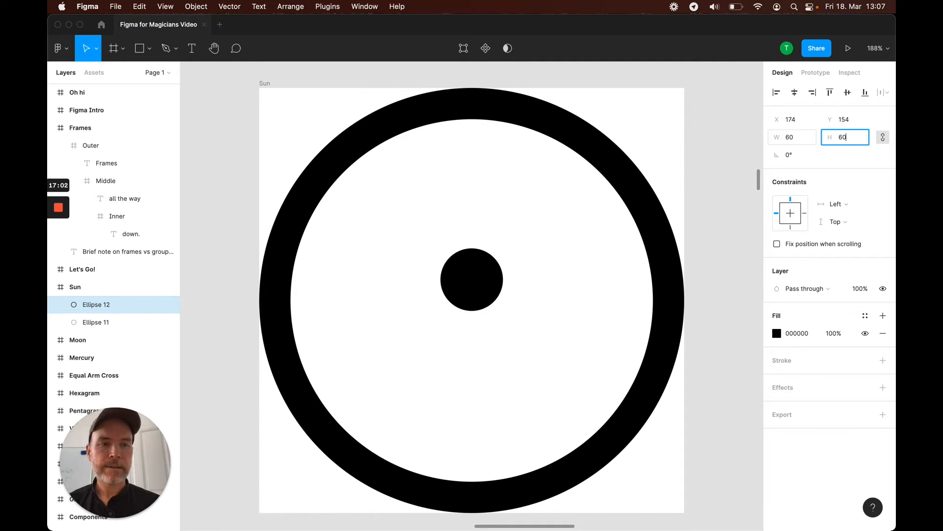
{"action": "key", "text": "Return"}
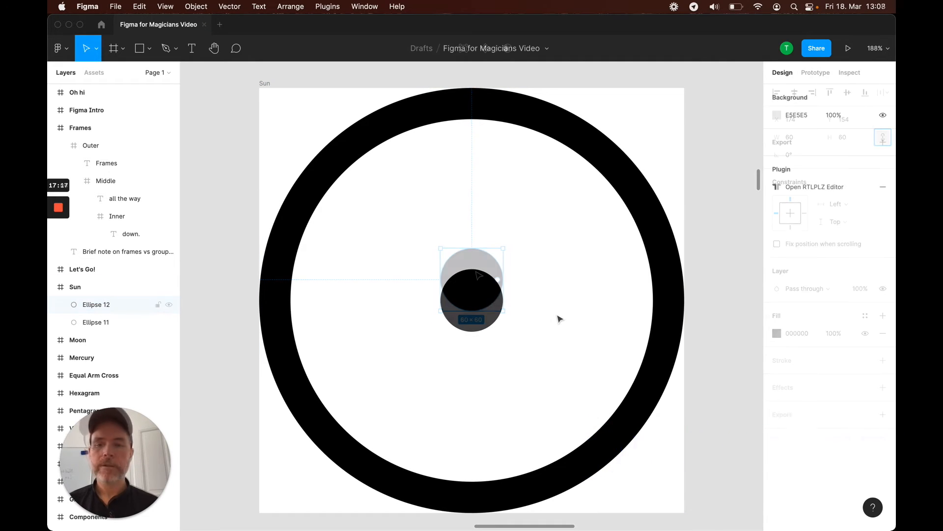
Draw a circle about 366 × 366 inside the Moon frame
{"action": "key", "text": "shift+1"}
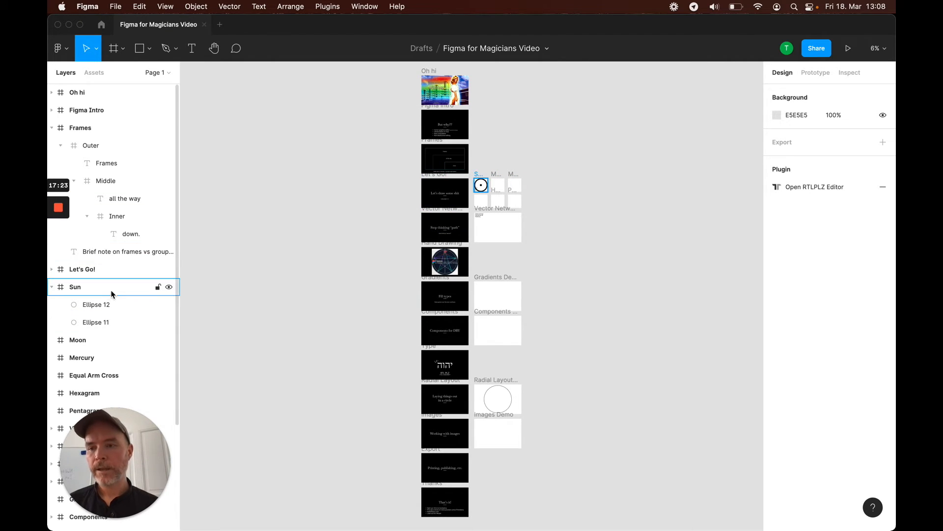
{"action": "scroll", "coordinate": [93, 301], "scroll_direction": "down", "scroll_amount": 2}
{"action": "left_click", "coordinate": [83, 307]}
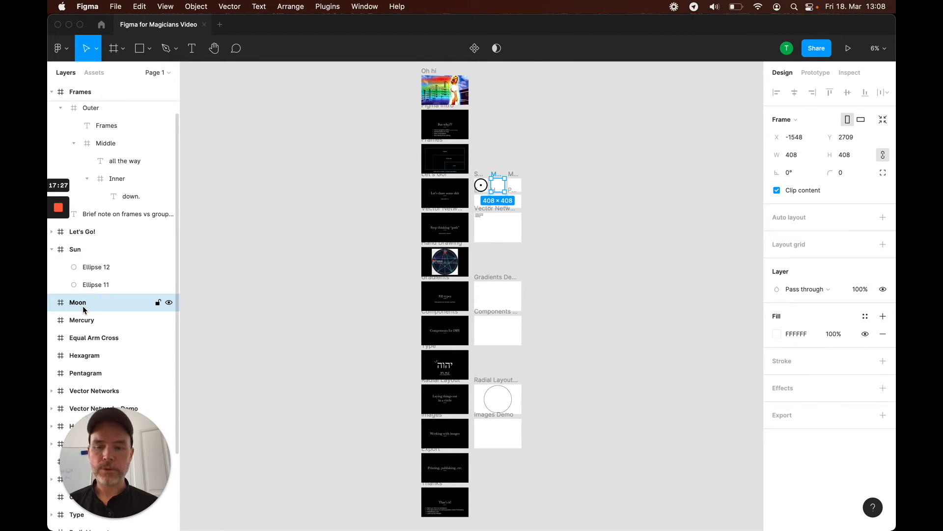
{"action": "key", "text": "shift+2"}
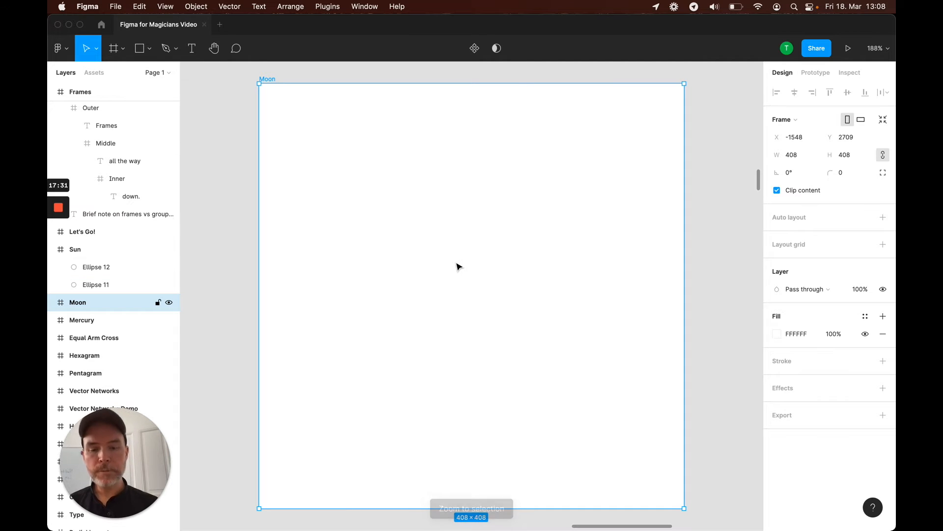
{"action": "key", "text": "o"}
{"action": "left_click_drag", "start_coordinate": [303, 115], "coordinate": [647, 497]}
{"action": "left_click_drag", "start_coordinate": [527, 362], "coordinate": [536, 351]}
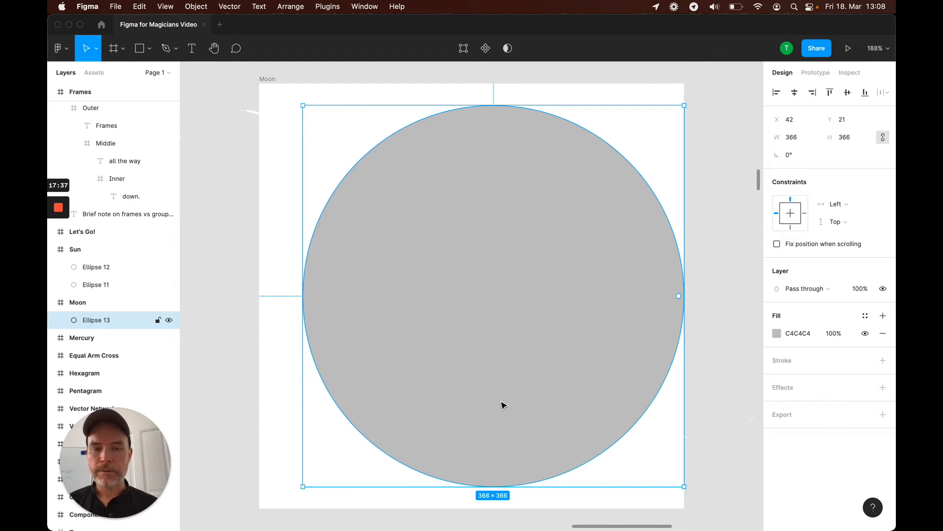
Set the moon circle's fill colour to 000000
{"action": "left_click", "coordinate": [789, 334]}
{"action": "type", "text": "000000"}
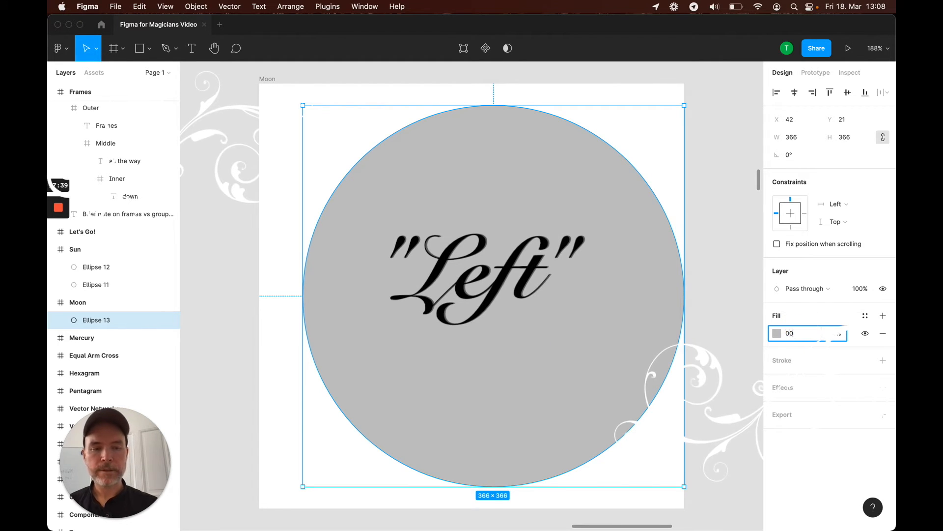
{"action": "key", "text": "Return"}
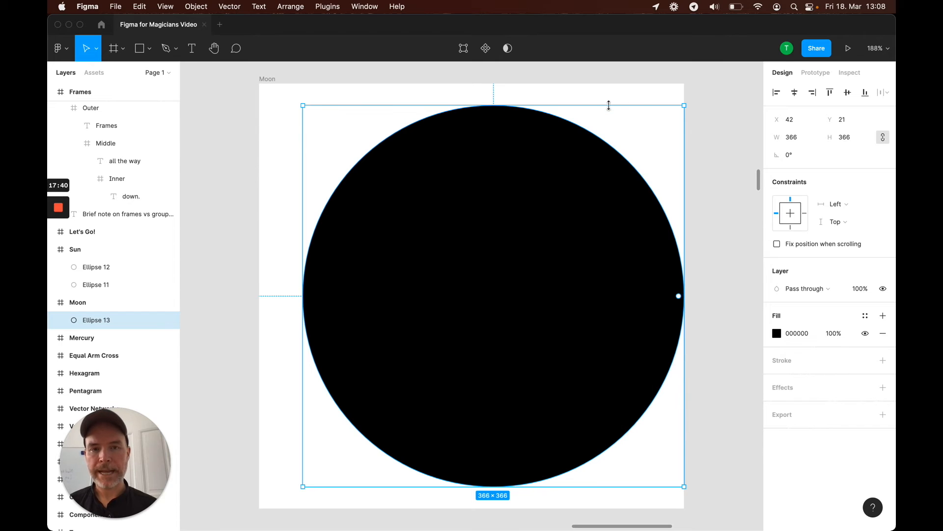
{"action": "left_click", "coordinate": [605, 73]}
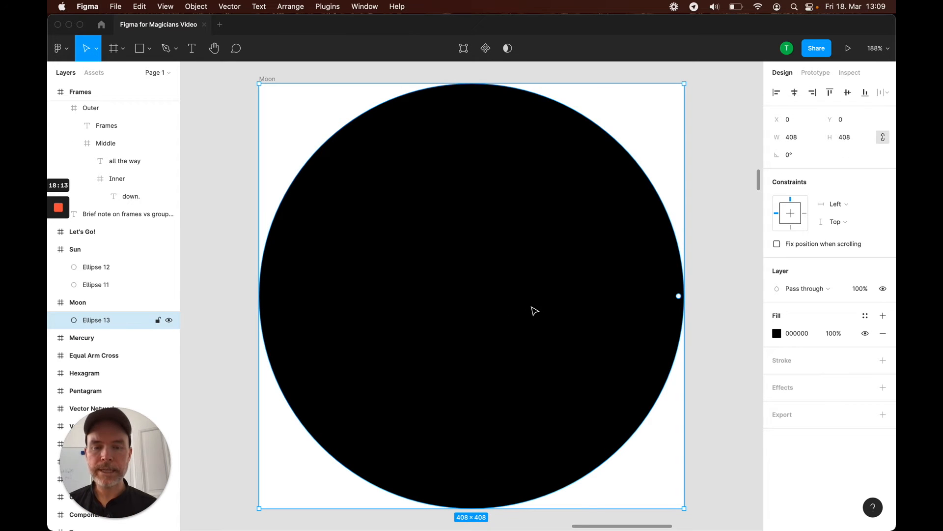
Subtract a left-offset duplicate of the moon circle from the original to form a crescent
{"action": "left_click_drag", "start_coordinate": [533, 310], "coordinate": [418, 307]}
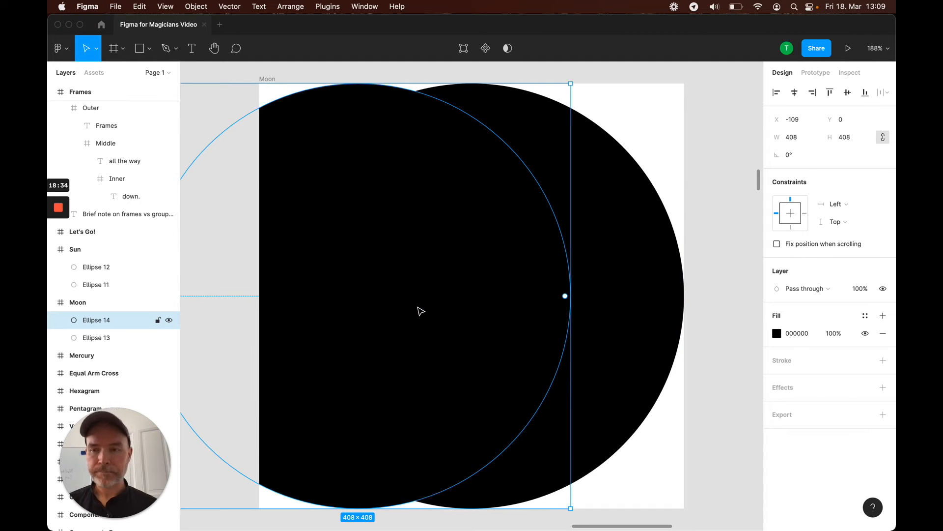
{"action": "left_click", "coordinate": [99, 338]}
{"action": "left_click", "coordinate": [98, 324]}
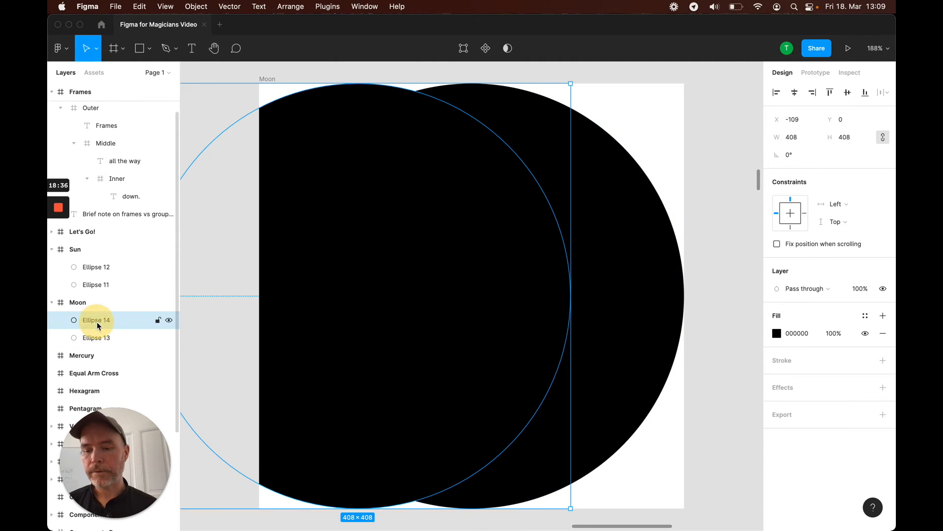
{"action": "left_click", "coordinate": [95, 339]}
{"action": "left_click", "coordinate": [96, 321]}
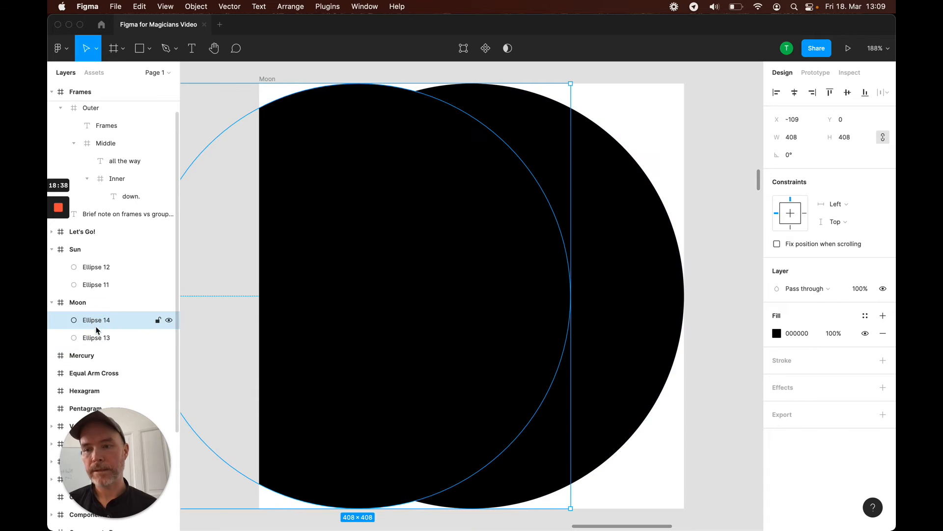
{"action": "left_click", "coordinate": [99, 339], "text": "shift"}
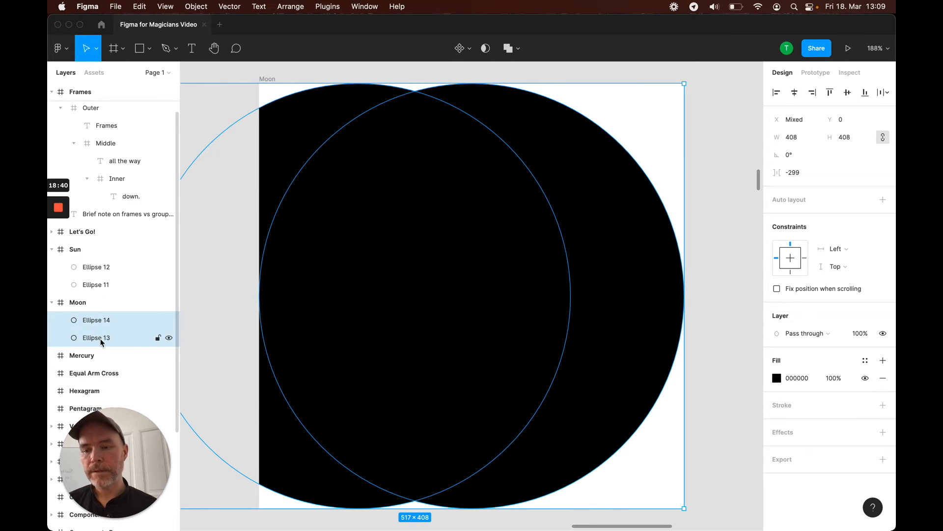
{"action": "left_click", "coordinate": [518, 52]}
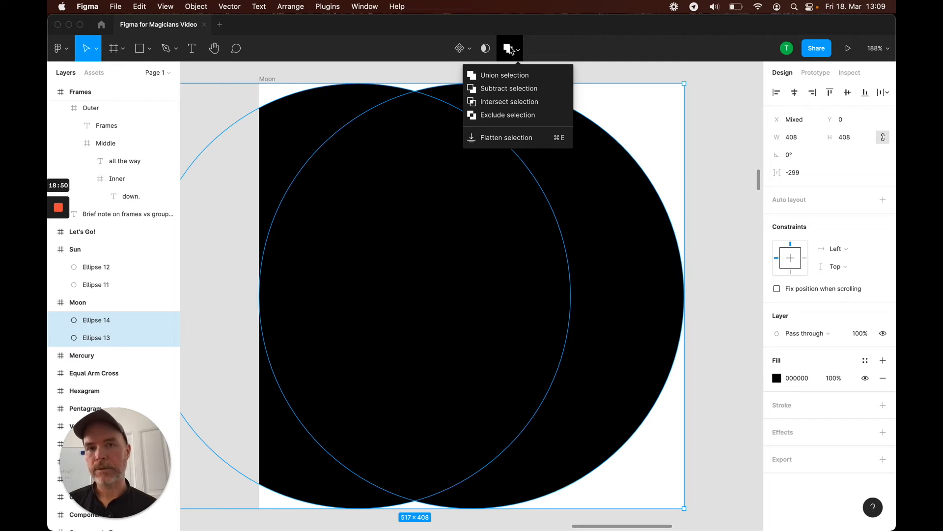
{"action": "left_click", "coordinate": [503, 89]}
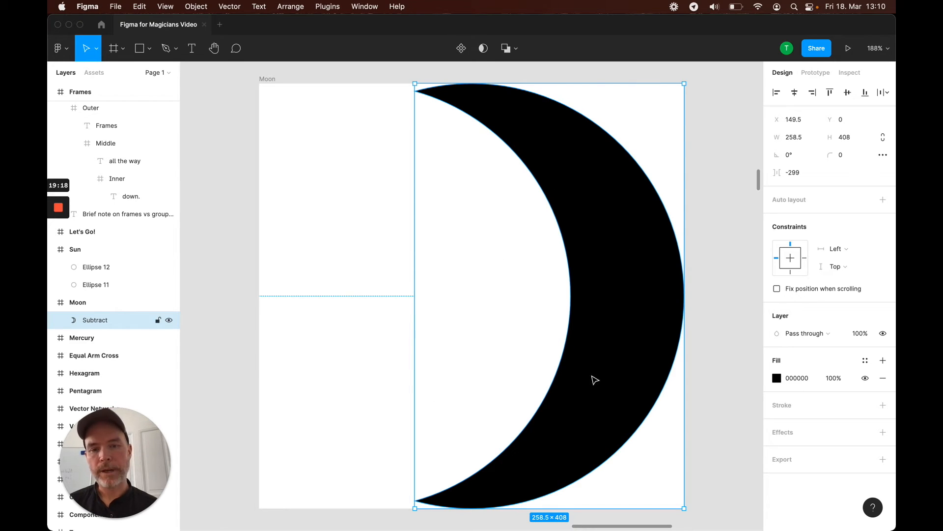
Move the crescent shape left within the Moon frame
{"action": "left_click", "coordinate": [376, 78]}
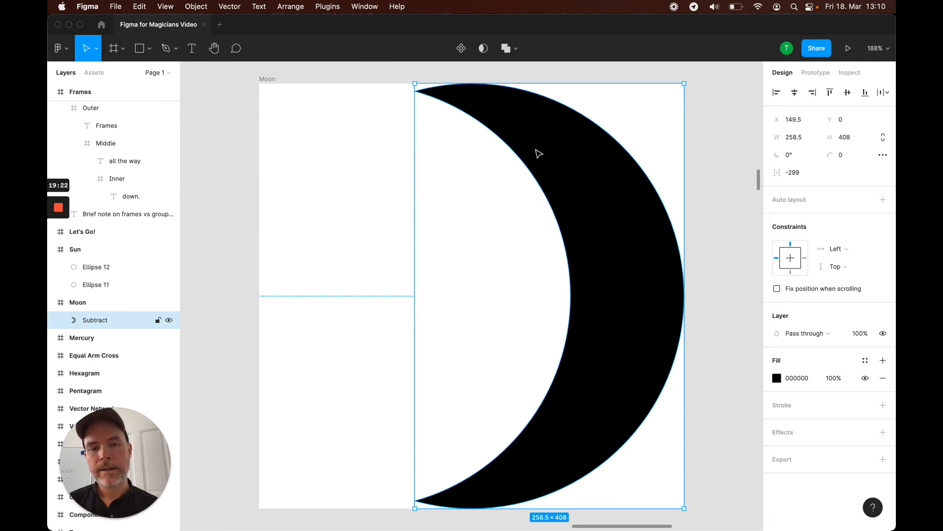
{"action": "left_click_drag", "start_coordinate": [586, 204], "coordinate": [513, 202]}
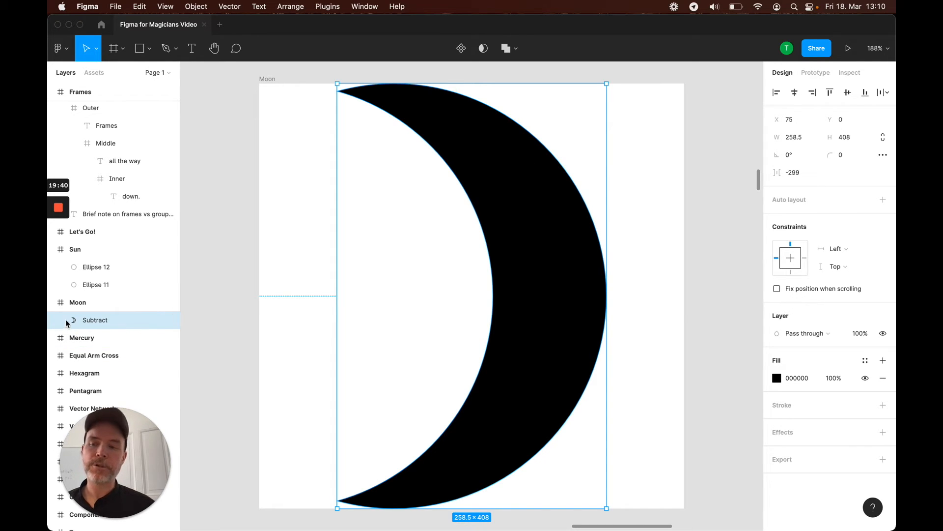
Resize the inner subtracting circle to 385 × 385 and shift it right to thin the crescent
{"action": "scroll", "coordinate": [84, 324], "scroll_direction": "up", "scroll_amount": 1}
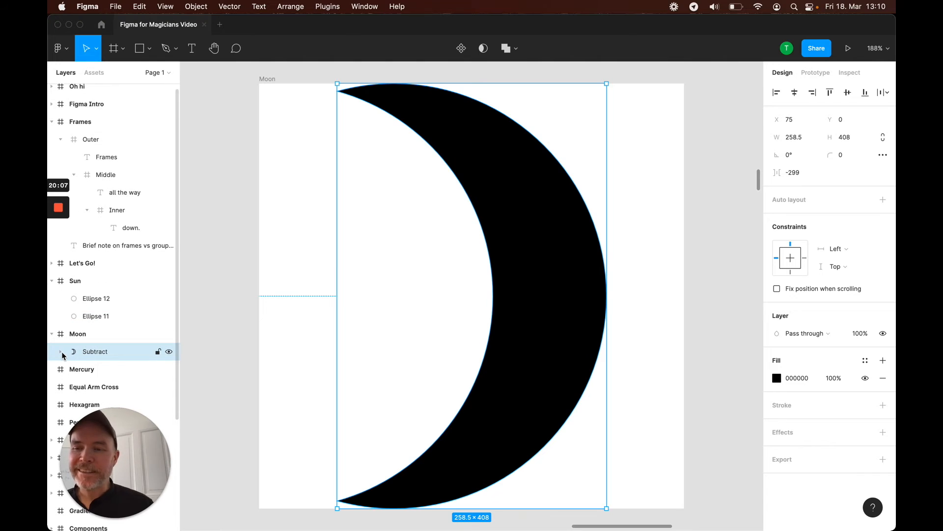
{"action": "left_click", "coordinate": [61, 352]}
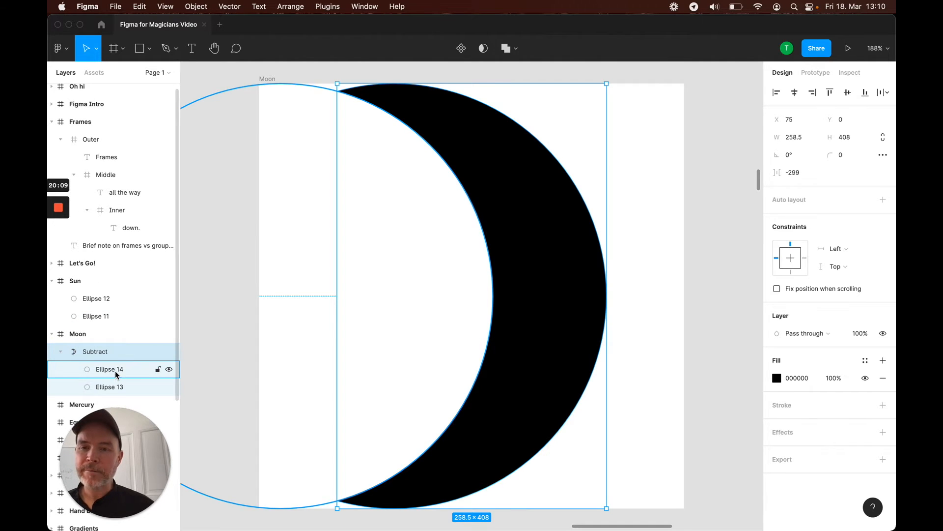
{"action": "left_click", "coordinate": [115, 370]}
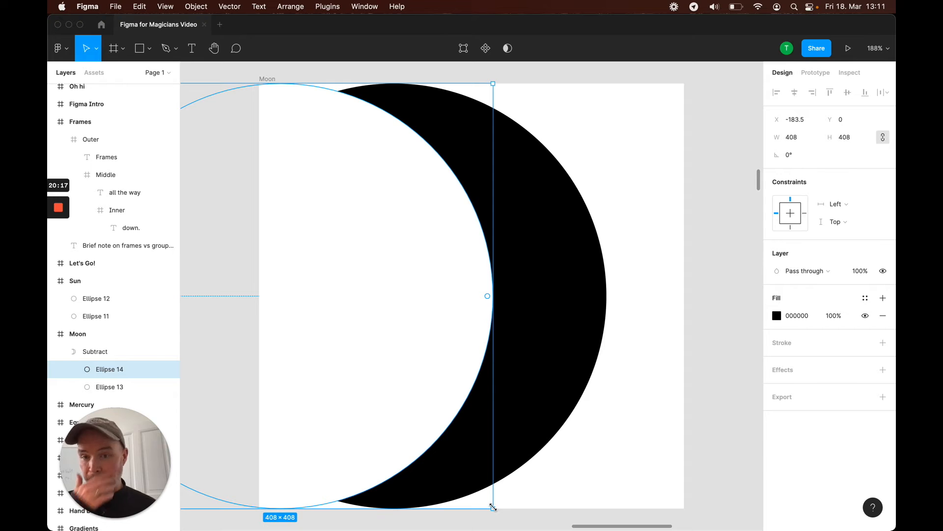
{"action": "left_click_drag", "start_coordinate": [493, 508], "coordinate": [481, 495]}
{"action": "left_click_drag", "start_coordinate": [332, 336], "coordinate": [406, 335]}
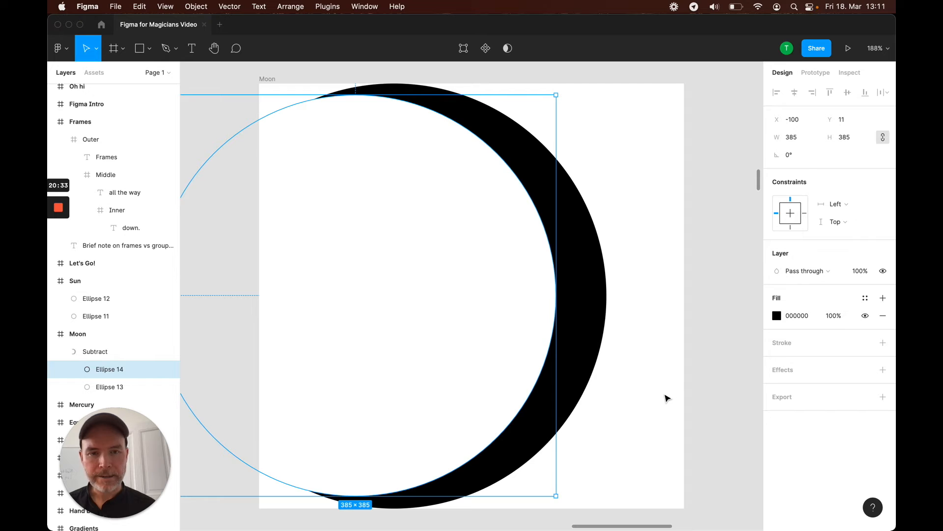
{"action": "left_click", "coordinate": [640, 385]}
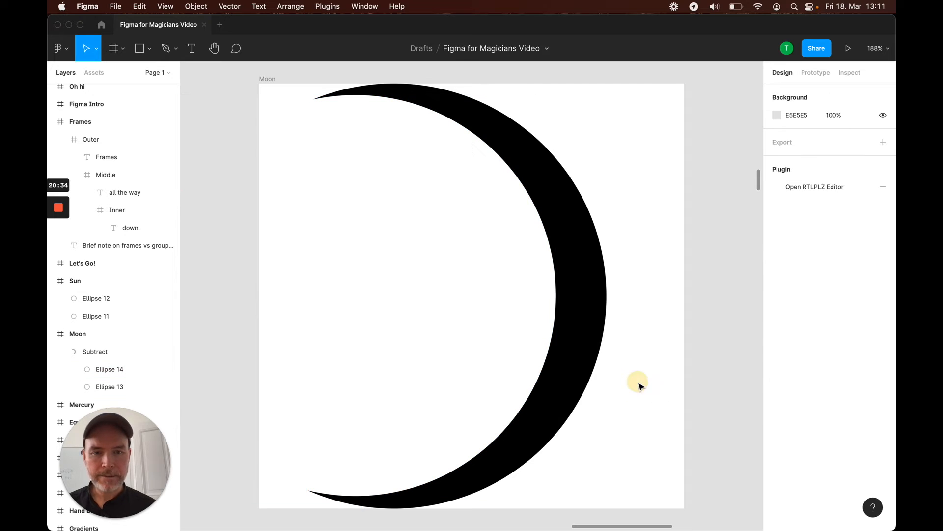
Shift the crescent slightly right within the Moon frame
{"action": "left_click", "coordinate": [570, 285]}
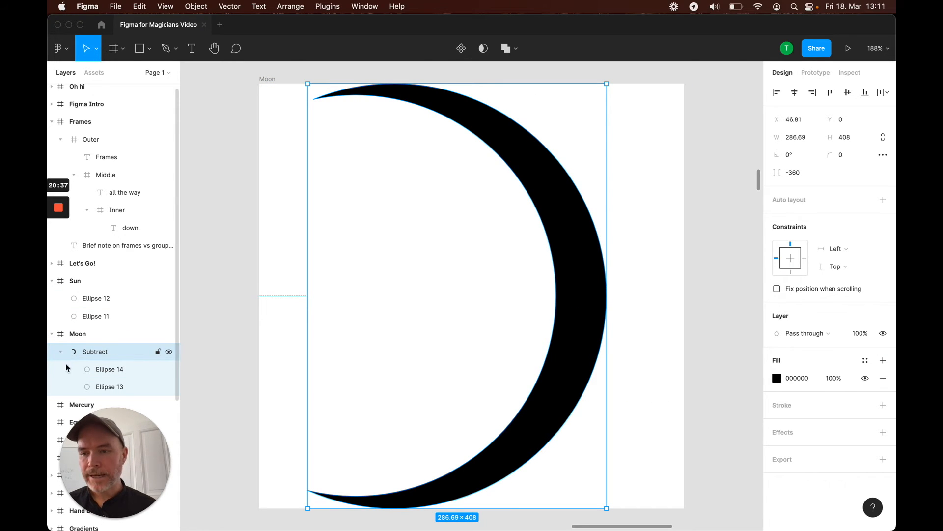
{"action": "mouse_move", "coordinate": [595, 295]}
{"action": "left_mouse_down"}
{"action": "mouse_move", "coordinate": [615, 290]}
{"action": "mouse_move", "coordinate": [604, 293]}
{"action": "left_mouse_up"}
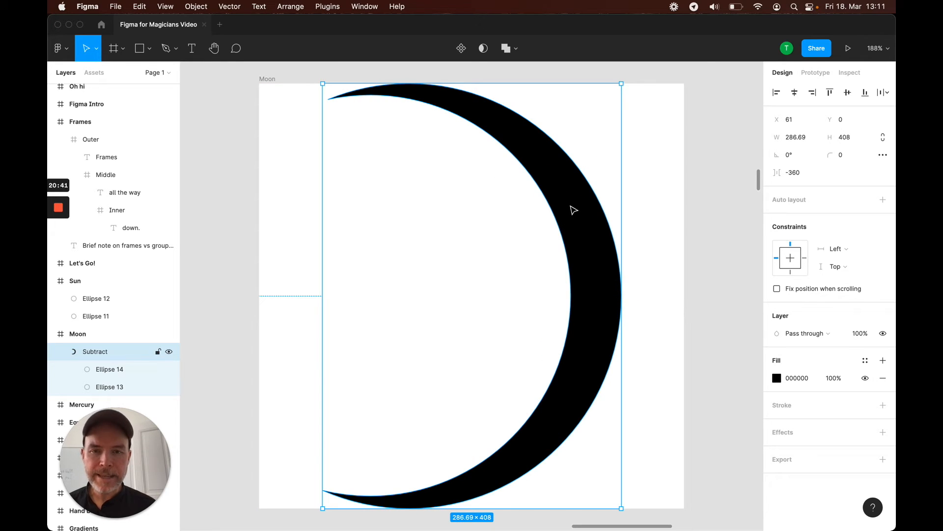
{"action": "left_click_drag", "start_coordinate": [323, 84], "coordinate": [472, 246]}
{"action": "key", "text": "cmd+z"}
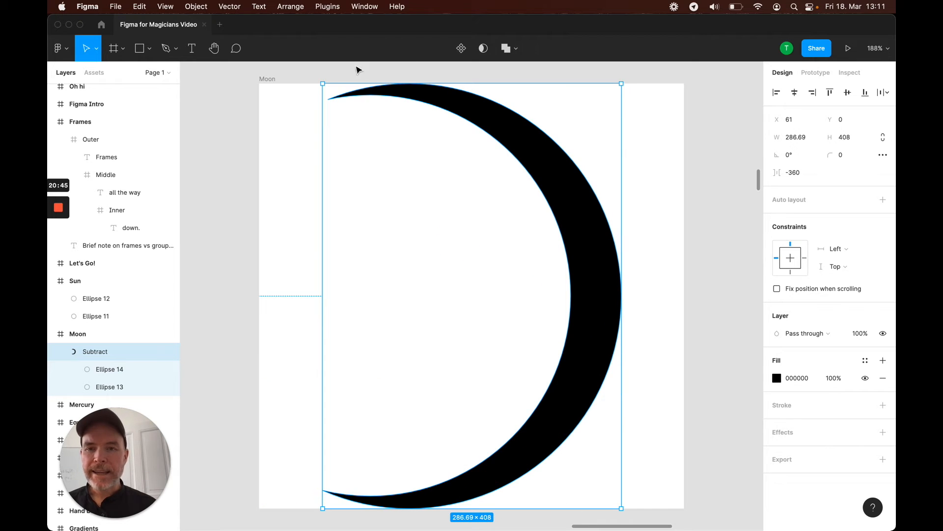
Examine the two ellipses that make up the crescent's subtract group
{"action": "left_click", "coordinate": [111, 376]}
{"action": "left_click", "coordinate": [111, 386]}
{"action": "left_click", "coordinate": [111, 370]}
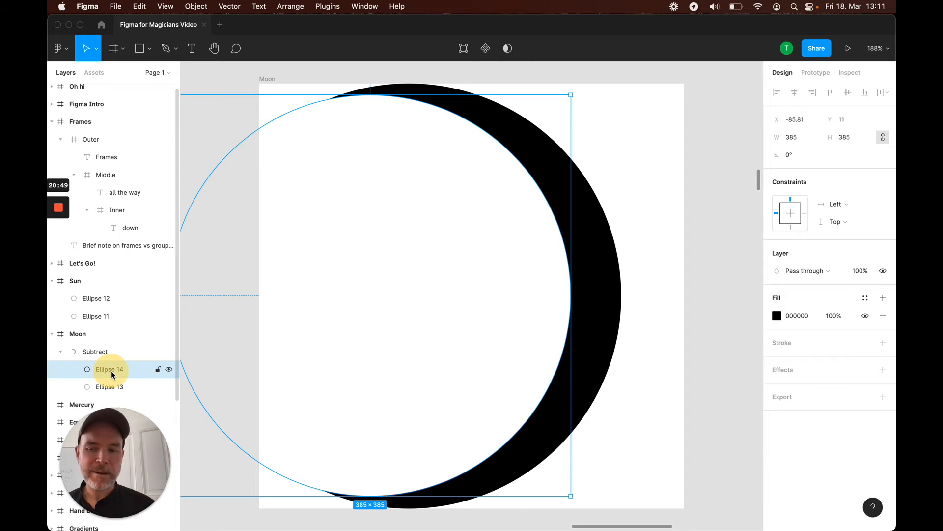
{"action": "left_click", "coordinate": [103, 388]}
{"action": "left_click", "coordinate": [110, 373]}
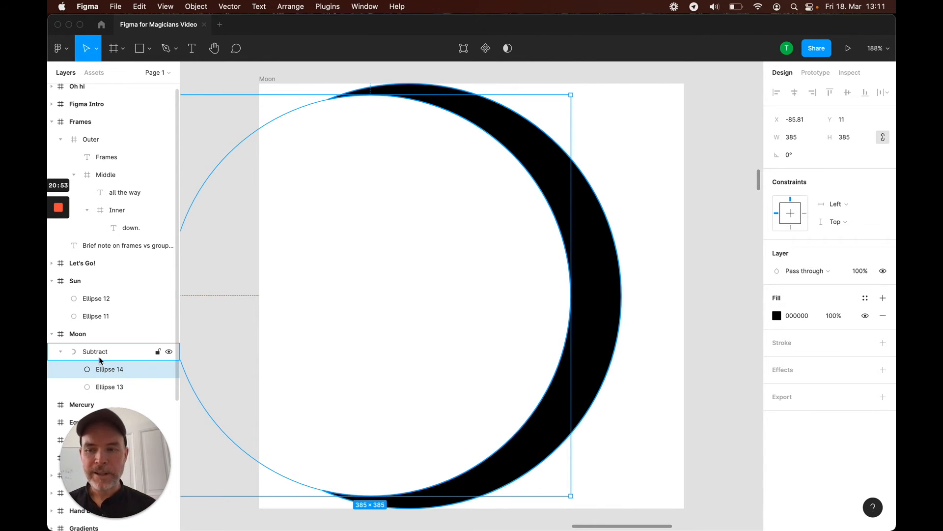
{"action": "left_click", "coordinate": [98, 357]}
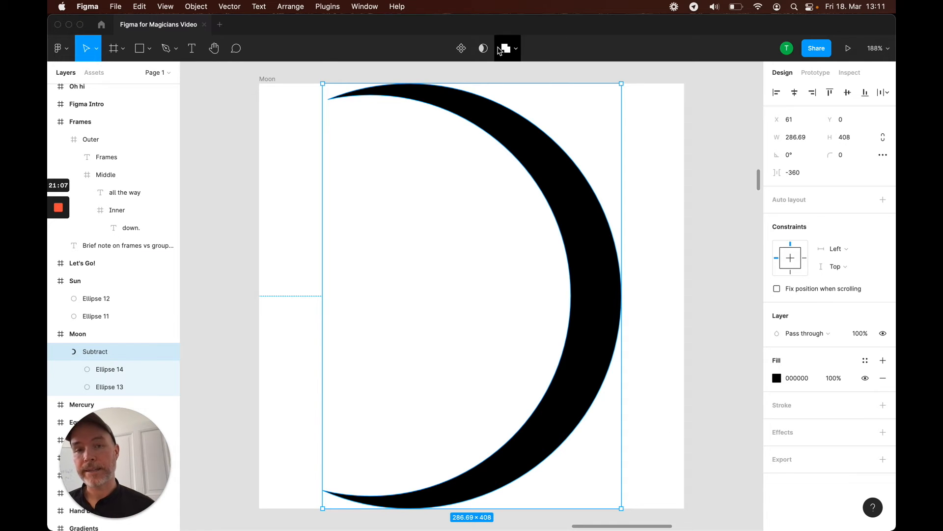
{"action": "left_click", "coordinate": [717, 160]}
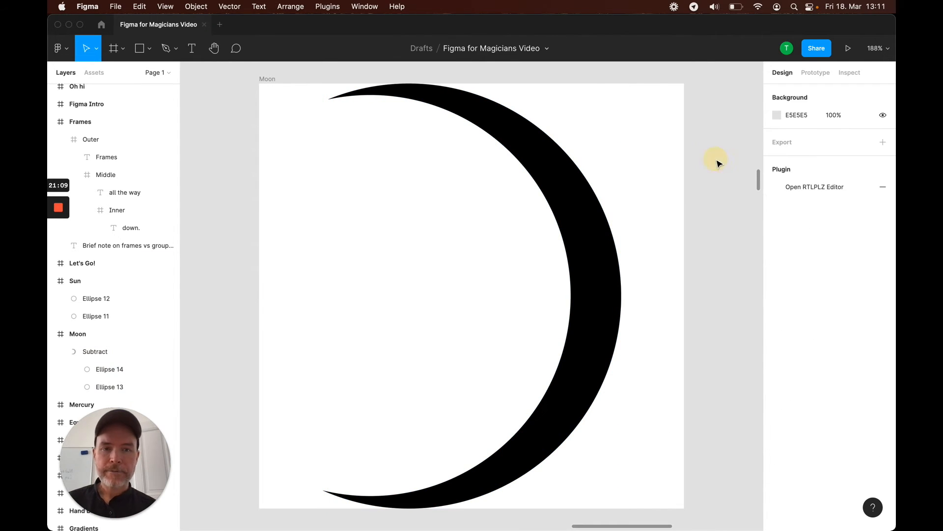
Open the Mercury frame and draw a circle about 190 × 190 in its centre
{"action": "key", "text": "shift+1"}
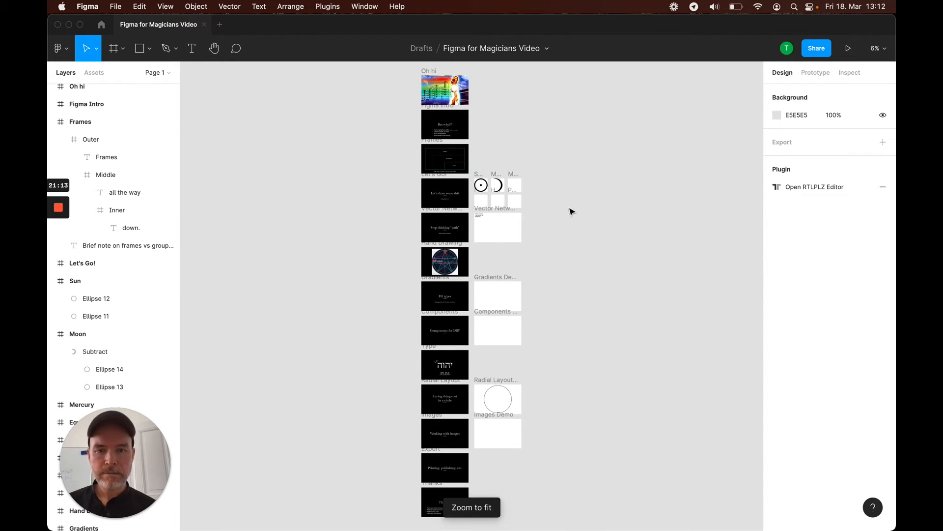
{"action": "left_click", "coordinate": [513, 176]}
{"action": "key", "text": "shift+2"}
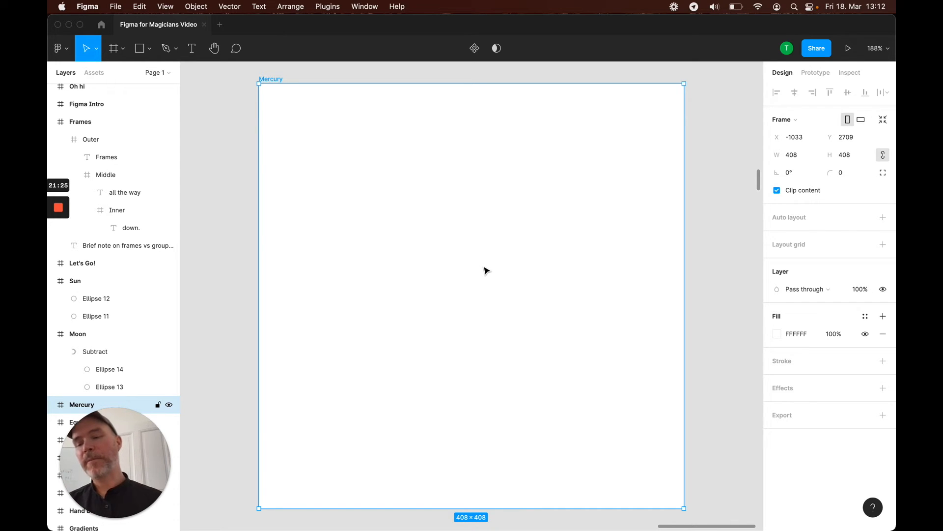
{"action": "key", "text": "o"}
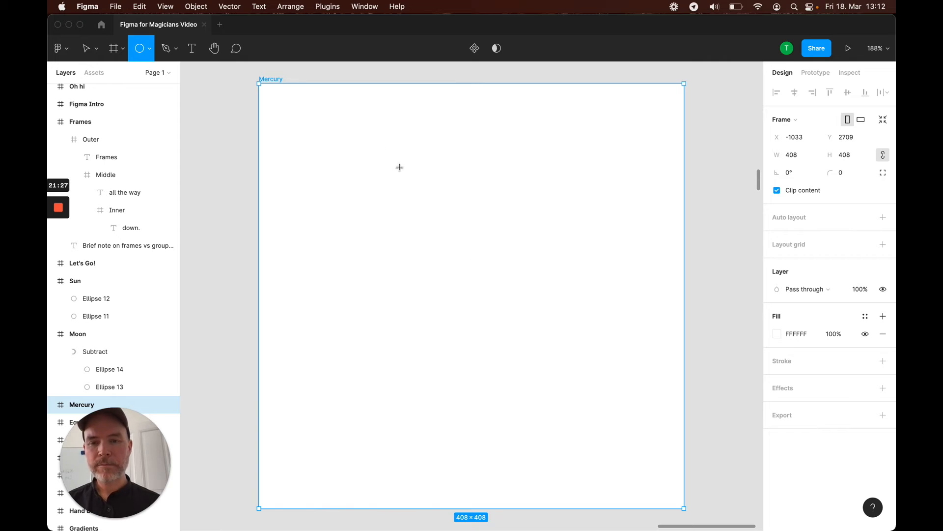
{"action": "left_click_drag", "start_coordinate": [397, 155], "coordinate": [565, 337]}
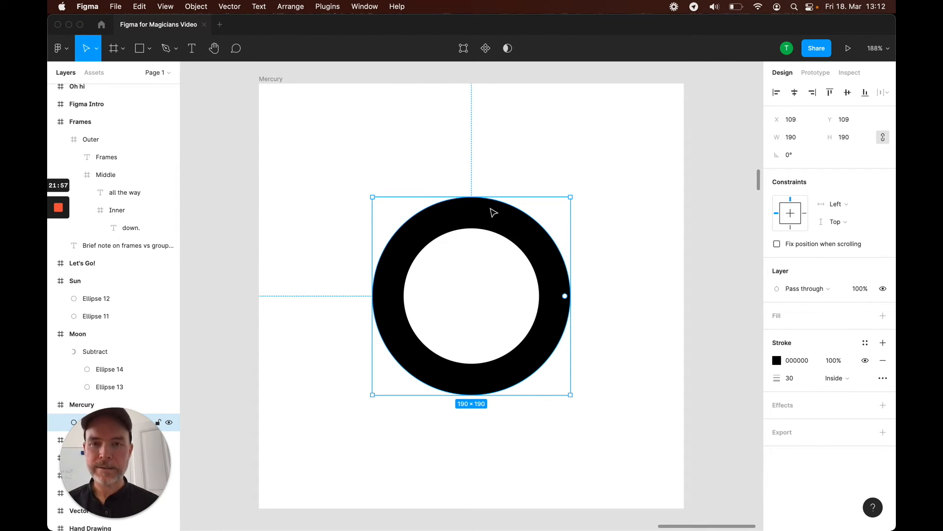
Duplicate the circle upward and nudge the copy so it sits just overlapping the top of the original
{"action": "left_click_drag", "start_coordinate": [507, 227], "coordinate": [509, 178]}
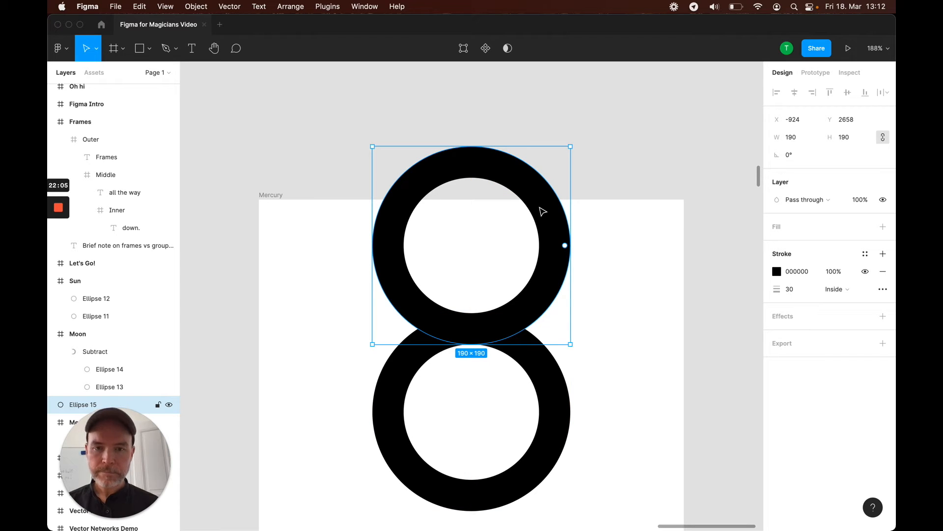
{"action": "key", "text": "Up"}
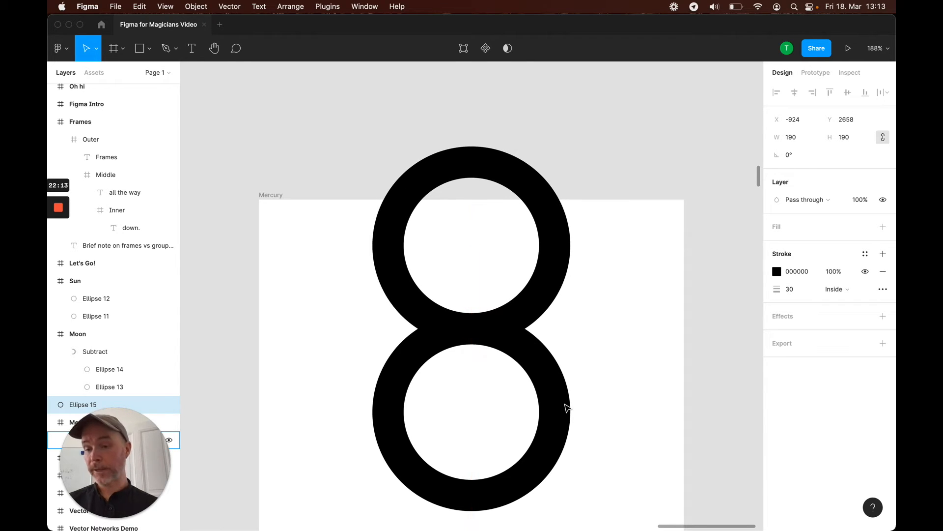
{"action": "key", "text": "Down"}
{"action": "key", "text": "Down"}
{"action": "key", "text": "Down"}
{"action": "key", "text": "Down"}
{"action": "key", "text": "Down"}
{"action": "key", "text": "Down"}
{"action": "key", "text": "Down"}
{"action": "key", "text": "Down"}
{"action": "key", "text": "Down"}
{"action": "key", "text": "Down"}
{"action": "key", "text": "Down"}
{"action": "key", "text": "Down"}
{"action": "key", "text": "Down"}
{"action": "key", "text": "Down"}
{"action": "key", "text": "Down"}
{"action": "key", "text": "Down"}
{"action": "key", "text": "Down"}
{"action": "key", "text": "Down"}
{"action": "key", "text": "Down"}
{"action": "key", "text": "Down"}
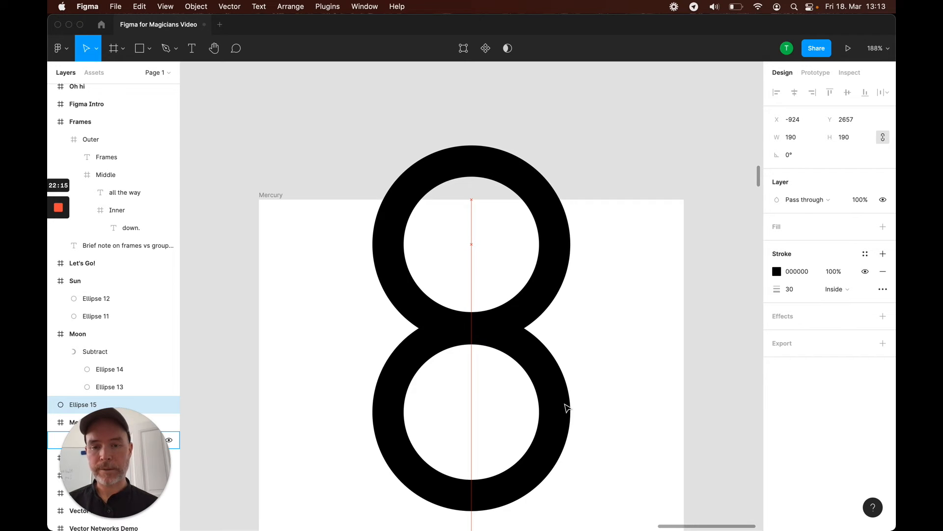
{"action": "key", "text": "Up"}
{"action": "key", "text": "Up"}
{"action": "key", "text": "Up"}
{"action": "key", "text": "Up"}
{"action": "key", "text": "Up"}
{"action": "key", "text": "Up"}
{"action": "key", "text": "Up"}
{"action": "key", "text": "Up"}
{"action": "key", "text": "Up"}
{"action": "key", "text": "Up"}
{"action": "key", "text": "Up"}
{"action": "key", "text": "Up"}
{"action": "key", "text": "Up"}
{"action": "key", "text": "Up"}
{"action": "key", "text": "Up"}
{"action": "key", "text": "Up"}
{"action": "key", "text": "Up"}
{"action": "key", "text": "Up"}
{"action": "key", "text": "Up"}
{"action": "key", "text": "Up"}
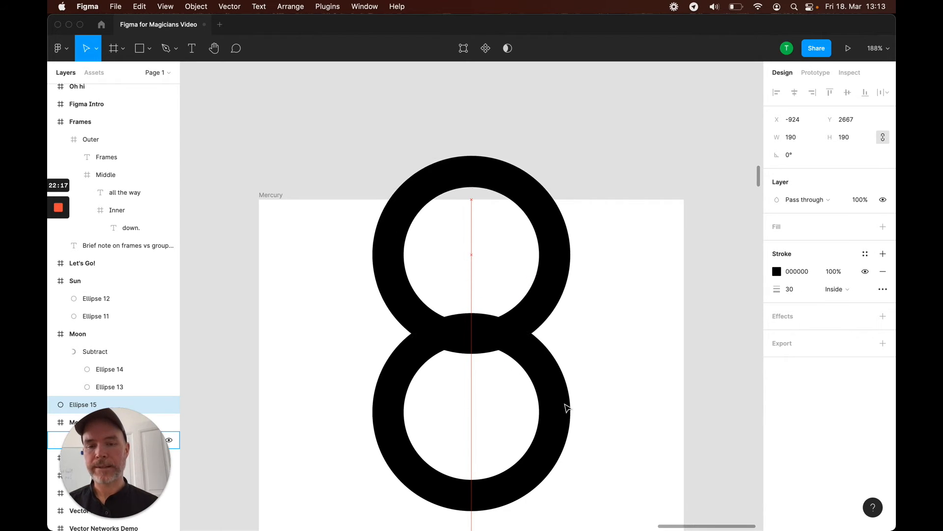
{"action": "key", "text": "Down"}
{"action": "key", "text": "Down"}
{"action": "key", "text": "Down"}
{"action": "key", "text": "Down"}
{"action": "key", "text": "Down"}
{"action": "key", "text": "Down"}
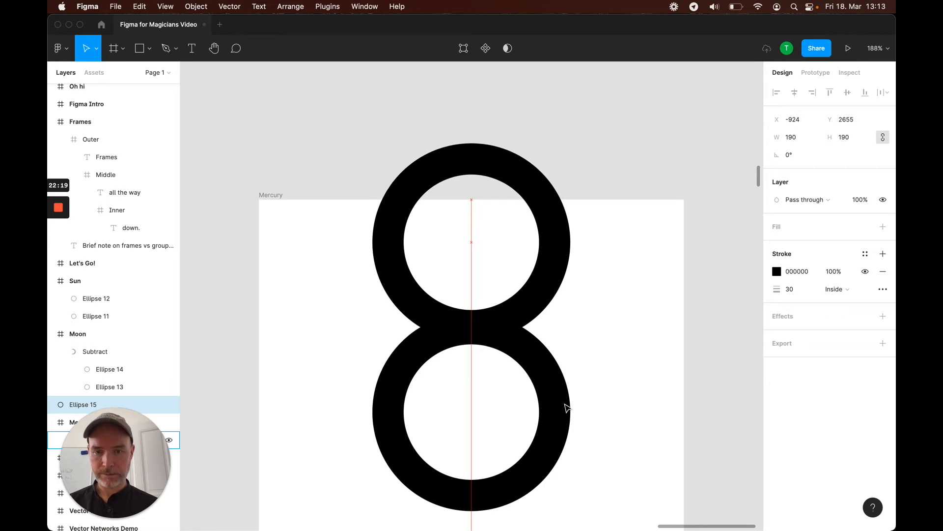
{"action": "key", "text": "Up"}
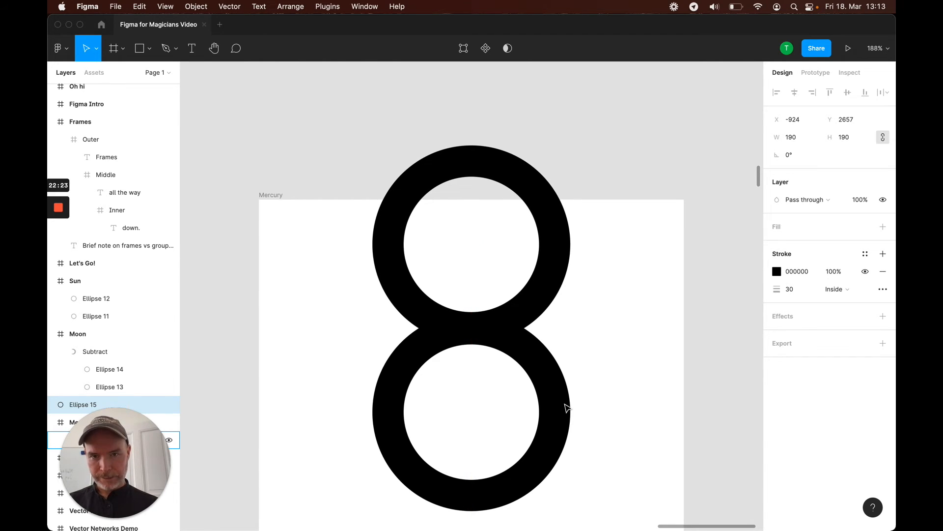
Reduce the upper circle's arc sweep to 50% so it forms upward-facing horns
{"action": "left_click_drag", "start_coordinate": [566, 245], "coordinate": [378, 248]}
{"action": "left_click_drag", "start_coordinate": [472, 246], "coordinate": [375, 252]}
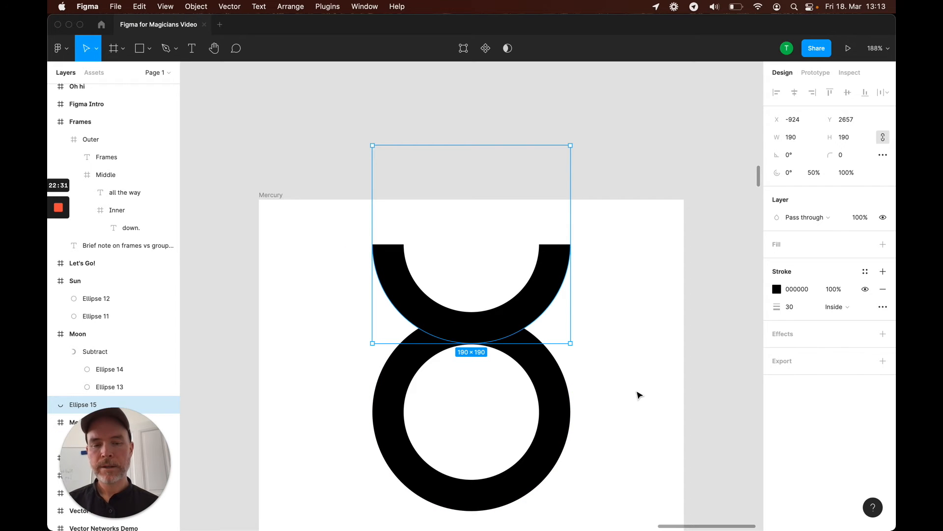
Select both the horns arc and the circle and move them up within the Mercury frame
{"action": "left_click", "coordinate": [638, 391]}
{"action": "left_click", "coordinate": [547, 284]}
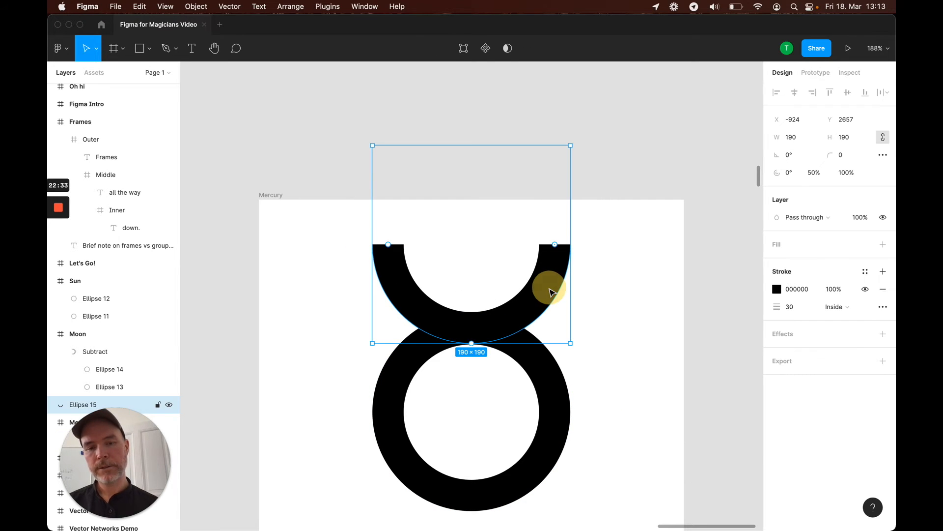
{"action": "left_click", "coordinate": [552, 396], "text": "shift"}
{"action": "left_click_drag", "start_coordinate": [557, 402], "coordinate": [552, 348]}
{"action": "scroll", "coordinate": [614, 374], "scroll_direction": "down", "scroll_amount": 5}
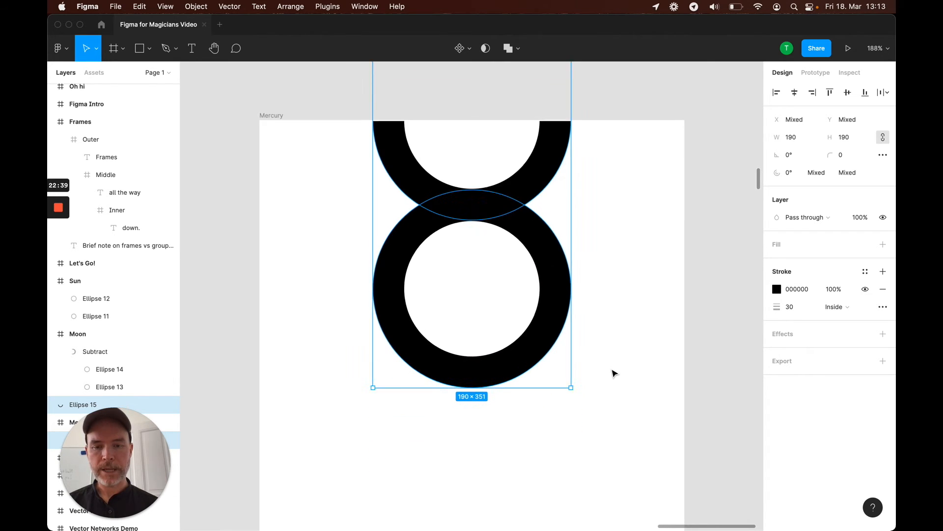
{"action": "scroll", "coordinate": [613, 373], "scroll_direction": "up", "scroll_amount": 1}
{"action": "left_click", "coordinate": [544, 423]}
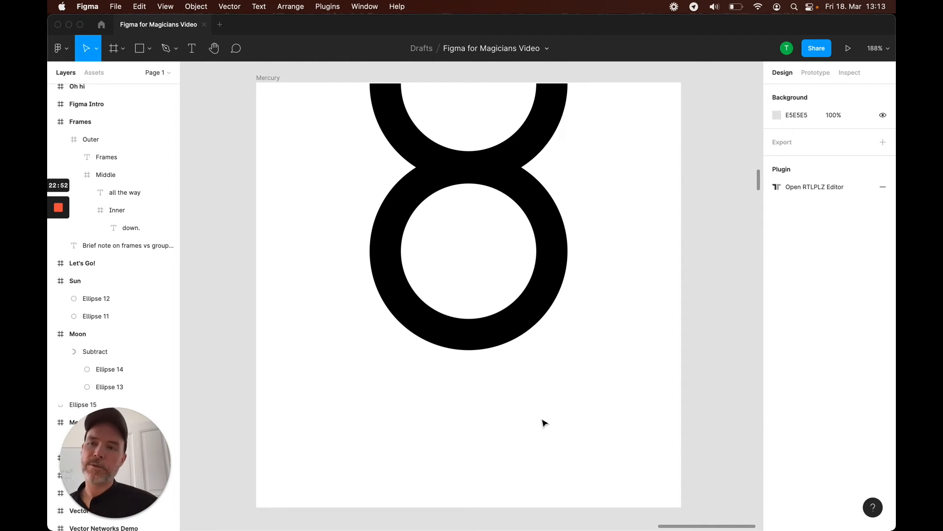
Draw a horizontal line about 188 wide below the circle and set its stroke weight to 30
{"action": "left_click", "coordinate": [150, 49]}
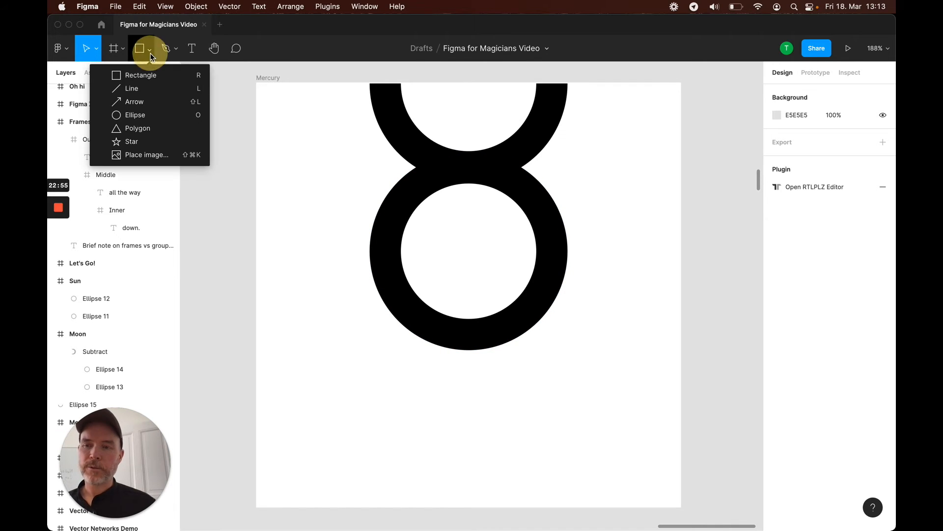
{"action": "left_click", "coordinate": [144, 91]}
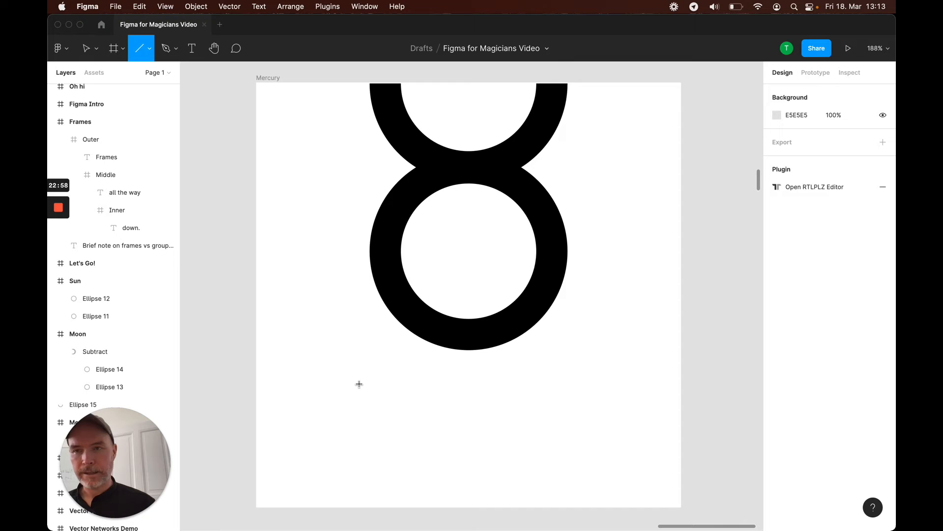
{"action": "left_click_drag", "start_coordinate": [336, 378], "coordinate": [579, 418]}
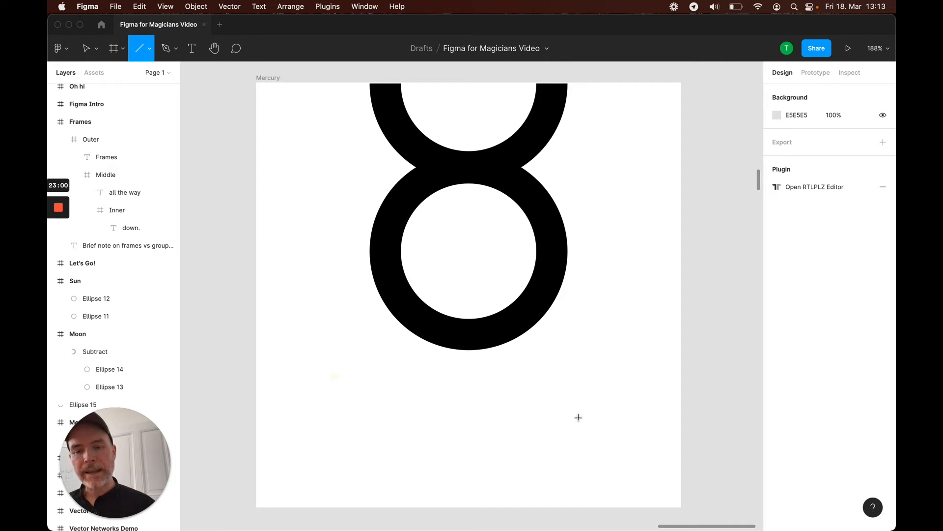
{"action": "mouse_move", "coordinate": [402, 409]}
{"action": "left_mouse_down"}
{"action": "mouse_move", "coordinate": [660, 431]}
{"action": "mouse_move", "coordinate": [598, 422]}
{"action": "left_mouse_up"}
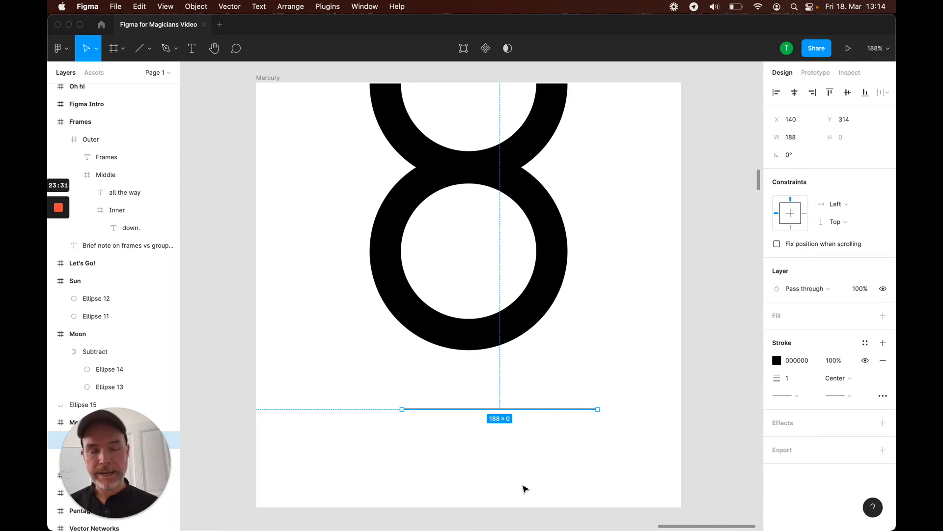
{"action": "left_click", "coordinate": [795, 379]}
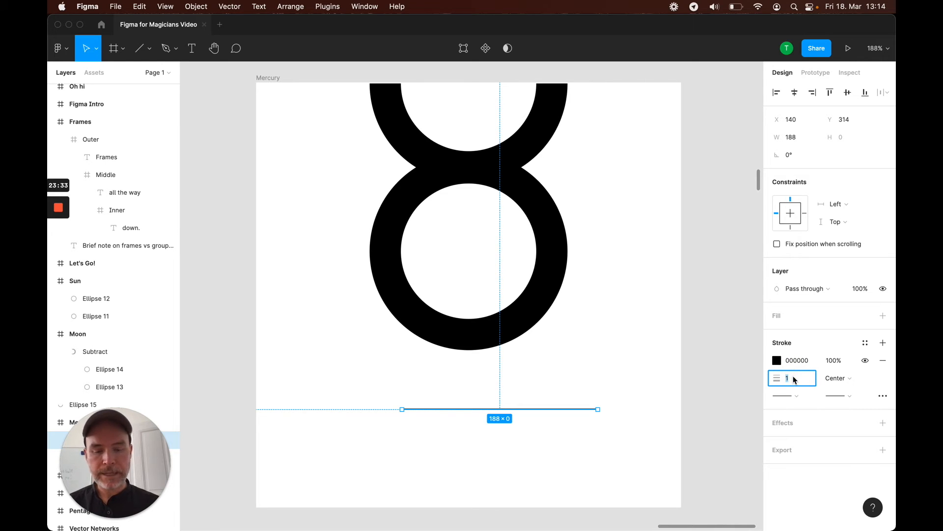
{"action": "key", "text": "Return"}
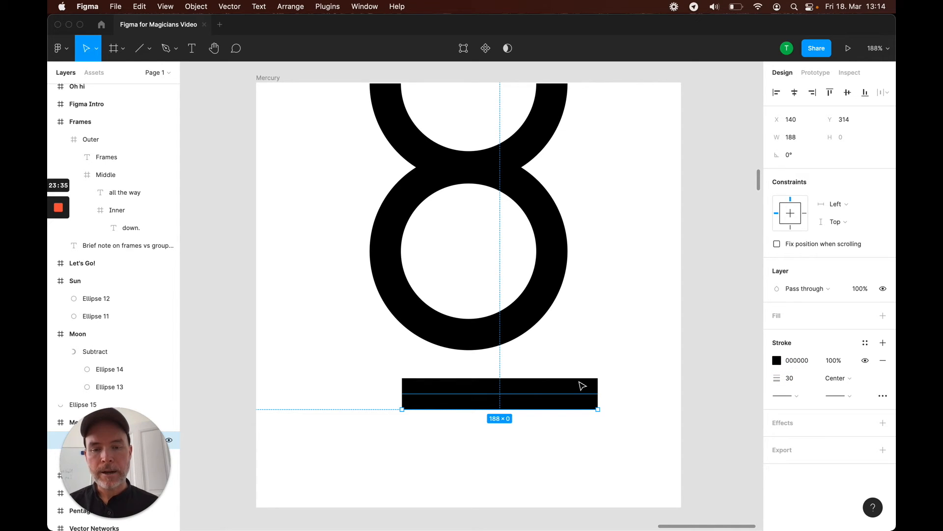
Turn the line into a short vertical bar under the circle, reposition it, and delete it
{"action": "left_click_drag", "start_coordinate": [598, 410], "coordinate": [493, 480]}
{"action": "key", "text": "super+z"}
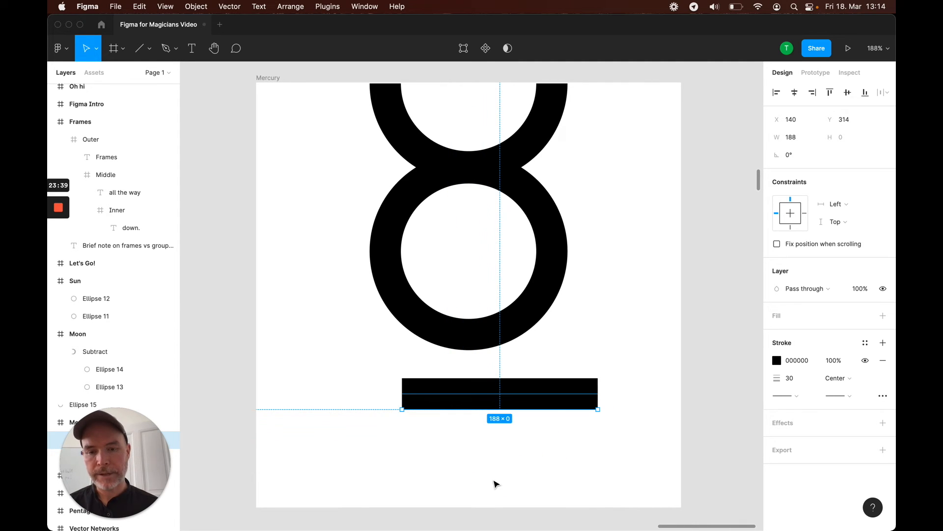
{"action": "left_click_drag", "start_coordinate": [597, 408], "coordinate": [403, 487]}
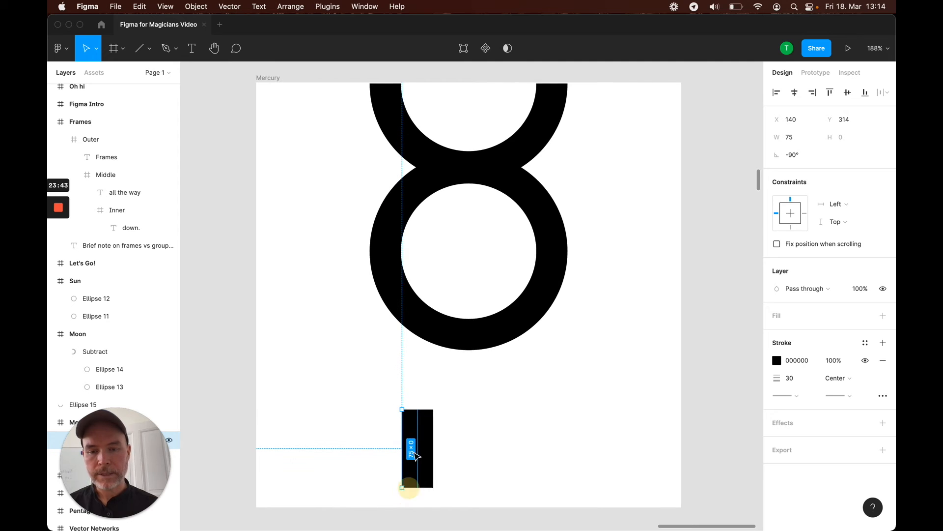
{"action": "left_click_drag", "start_coordinate": [419, 431], "coordinate": [485, 391]}
{"action": "left_click_drag", "start_coordinate": [485, 366], "coordinate": [488, 392]}
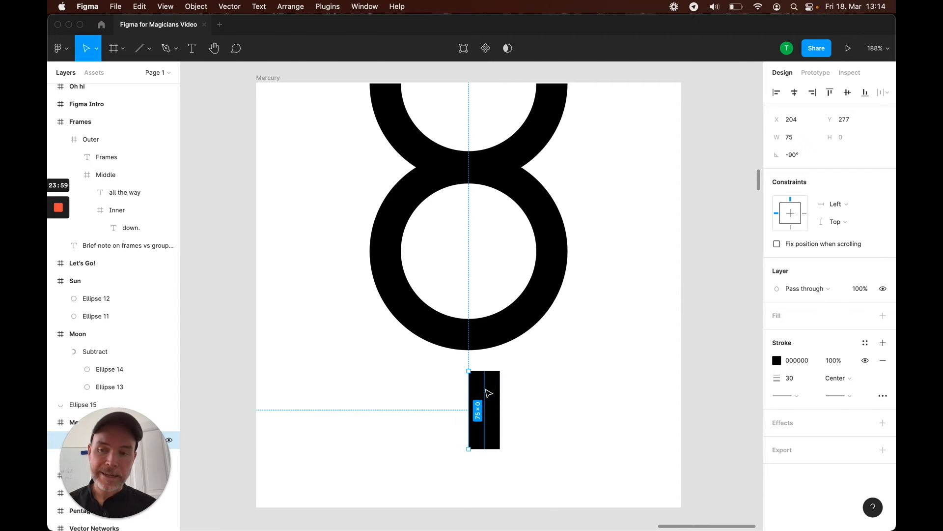
{"action": "key", "text": "BackSpace"}
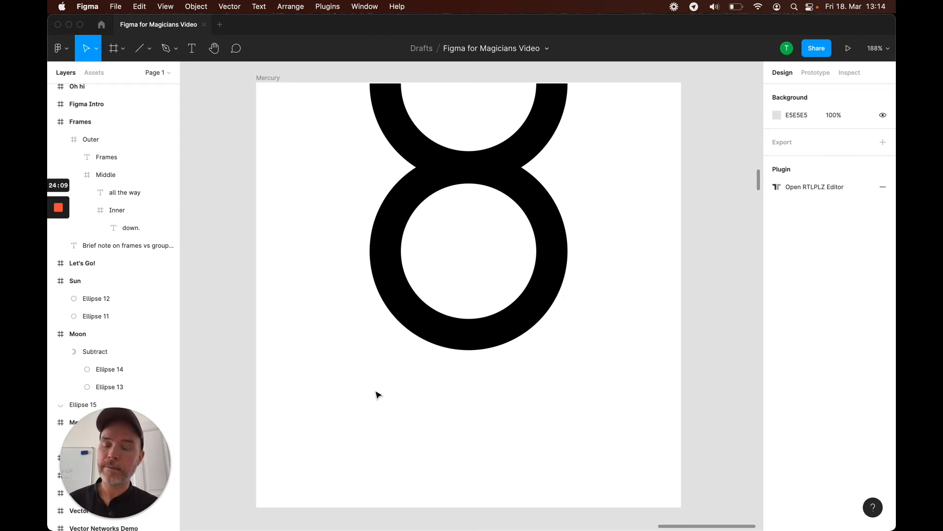
Draw a vertical line with the Pen tool from the circle's bottom down about 154 units
{"action": "key", "text": "p"}
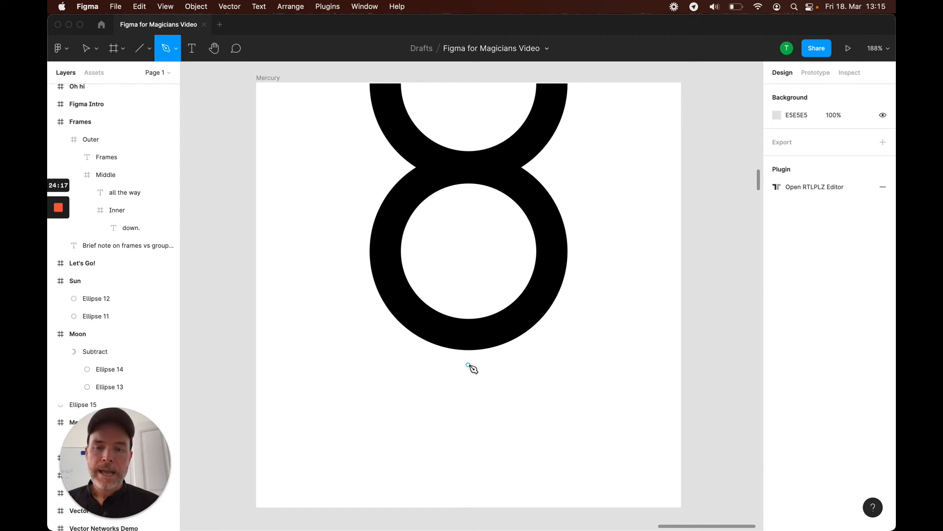
{"action": "left_click", "coordinate": [469, 336]}
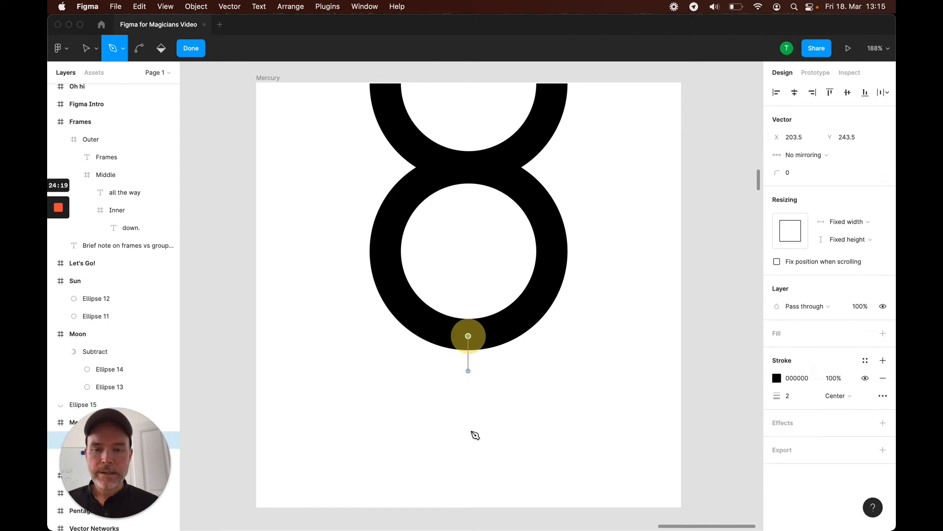
{"action": "left_click", "coordinate": [469, 497]}
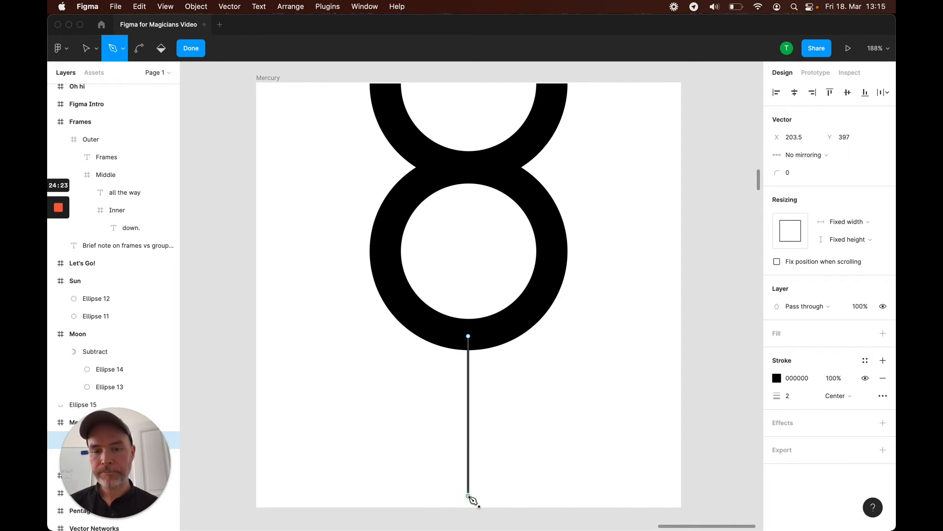
{"action": "key", "text": "Escape"}
{"action": "key", "text": "Escape"}
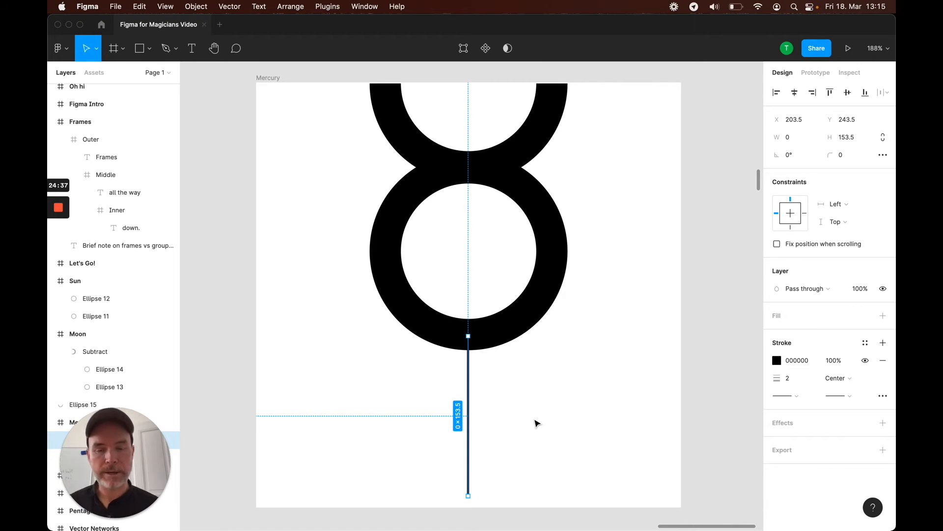
Set the vertical line's stroke weight to 30 and extend it up so it meets the bottom of the circle
{"action": "left_click", "coordinate": [794, 379]}
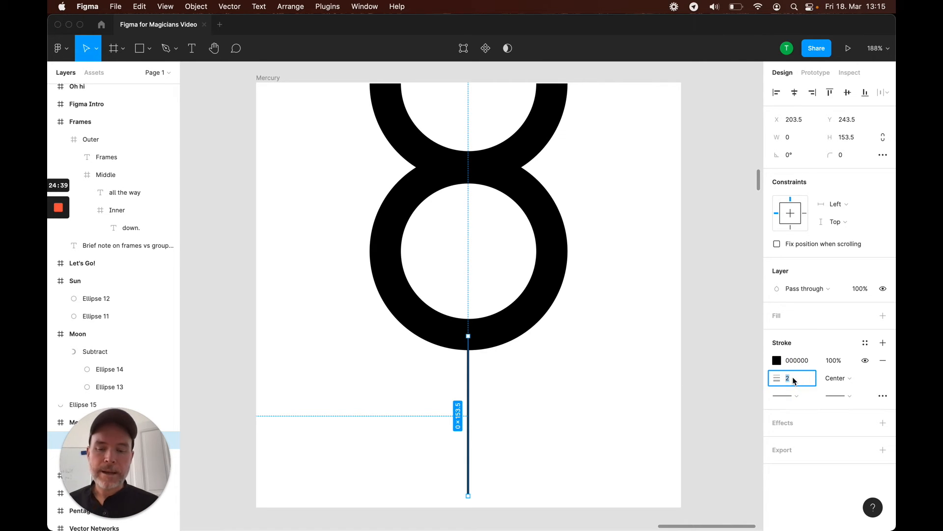
{"action": "type", "text": "30"}
{"action": "key", "text": "Return"}
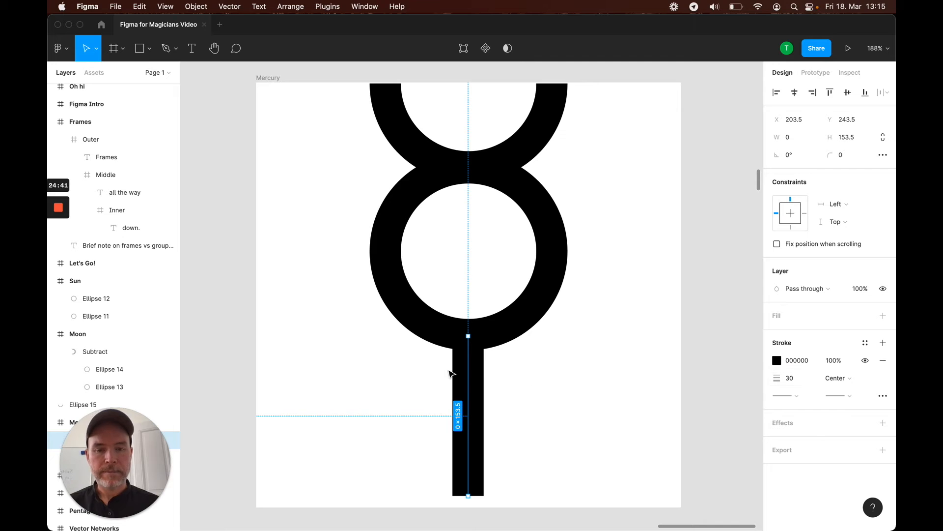
{"action": "mouse_move", "coordinate": [475, 381]}
{"action": "left_mouse_down"}
{"action": "mouse_move", "coordinate": [468, 376]}
{"action": "mouse_move", "coordinate": [482, 380]}
{"action": "mouse_move", "coordinate": [468, 380]}
{"action": "mouse_move", "coordinate": [469, 392]}
{"action": "left_mouse_up"}
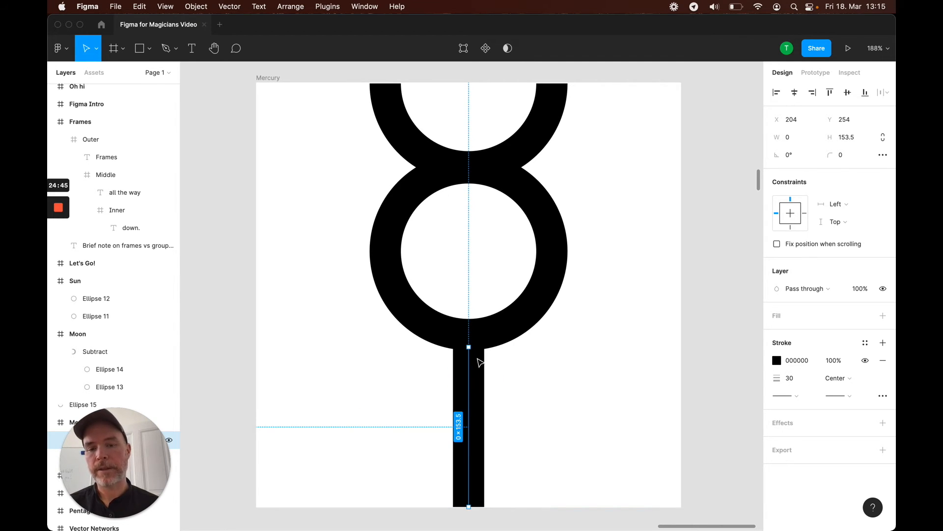
{"action": "left_click_drag", "start_coordinate": [469, 347], "coordinate": [469, 337]}
{"action": "left_click", "coordinate": [506, 400]}
{"action": "left_click", "coordinate": [468, 400]}
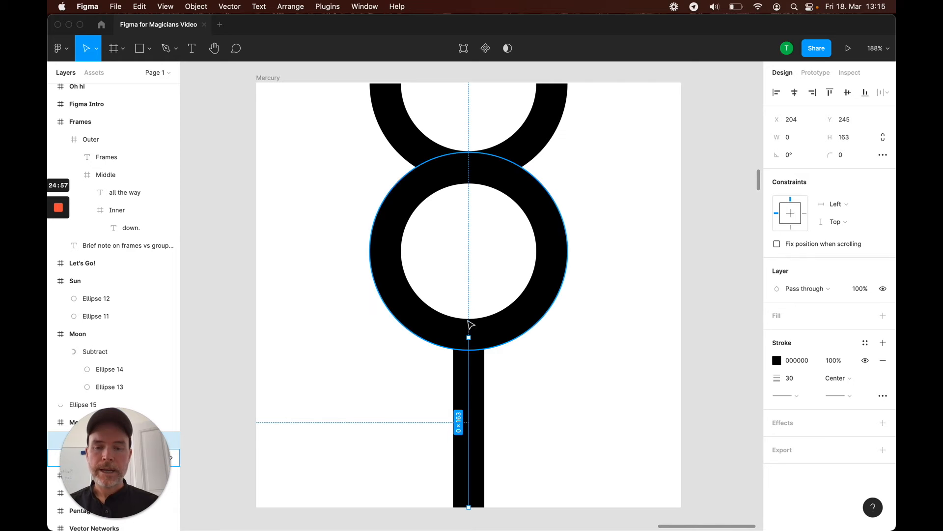
Duplicate the vertical bar, rotate the copy 90°, and place it as a crossbar across the stem
{"action": "mouse_move", "coordinate": [473, 383]}
{"action": "left_mouse_down"}
{"action": "mouse_move", "coordinate": [585, 387]}
{"action": "mouse_move", "coordinate": [585, 365]}
{"action": "left_mouse_up"}
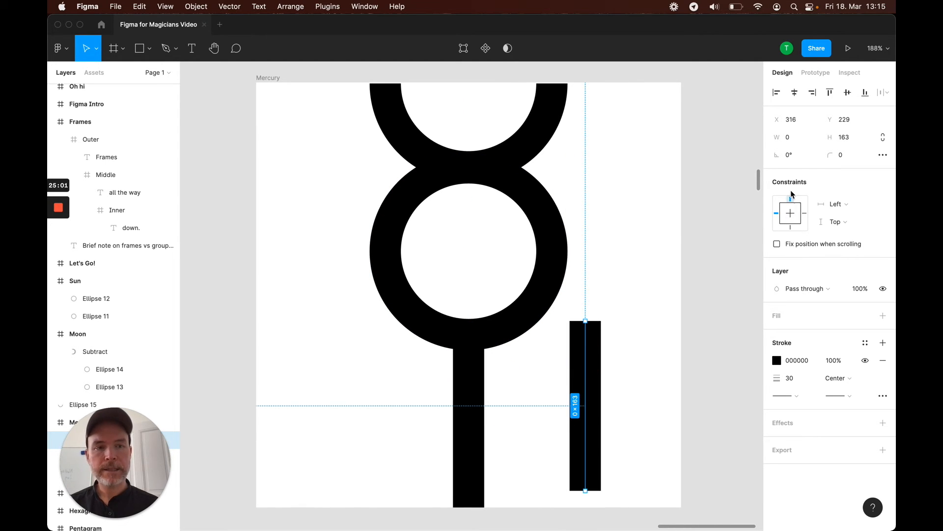
{"action": "type", "text": "90"}
{"action": "key", "text": "Return"}
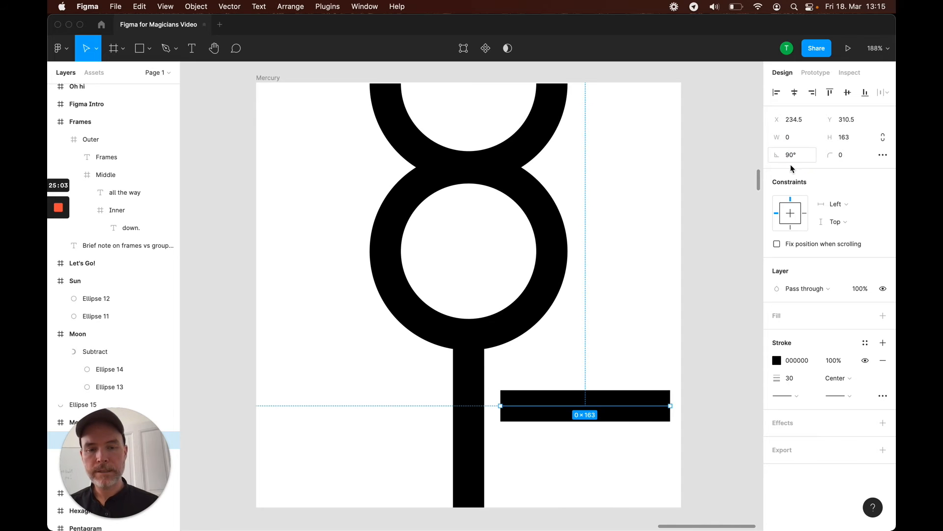
{"action": "mouse_move", "coordinate": [614, 401]}
{"action": "left_mouse_down"}
{"action": "mouse_move", "coordinate": [477, 417]}
{"action": "mouse_move", "coordinate": [501, 424]}
{"action": "left_mouse_up"}
{"action": "left_click", "coordinate": [597, 376]}
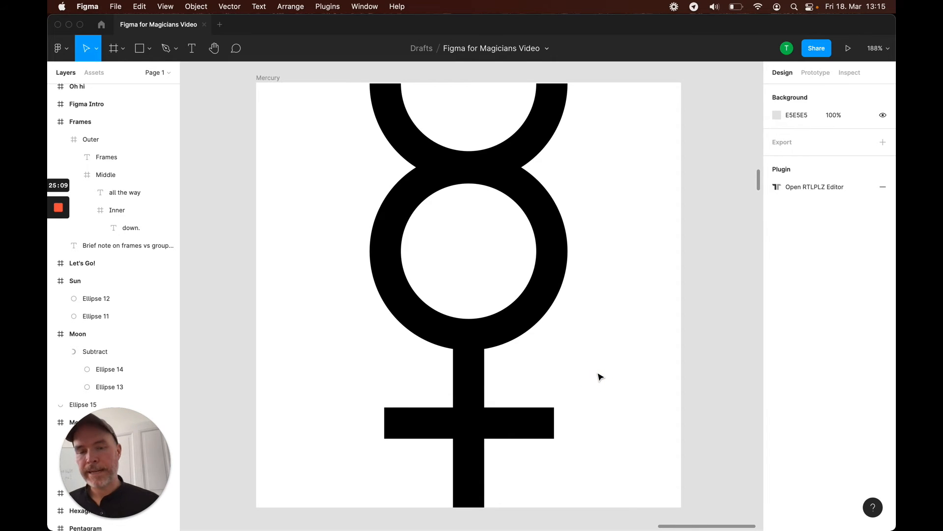
Select the Equal Arm Cross frame and draw a horizontal line across it with the Pen tool
{"action": "scroll", "coordinate": [625, 328], "scroll_direction": "up", "scroll_amount": 1}
{"action": "scroll", "coordinate": [625, 328], "scroll_direction": "left", "scroll_amount": 1}
{"action": "scroll", "coordinate": [625, 328], "scroll_direction": "down", "scroll_amount": 1}
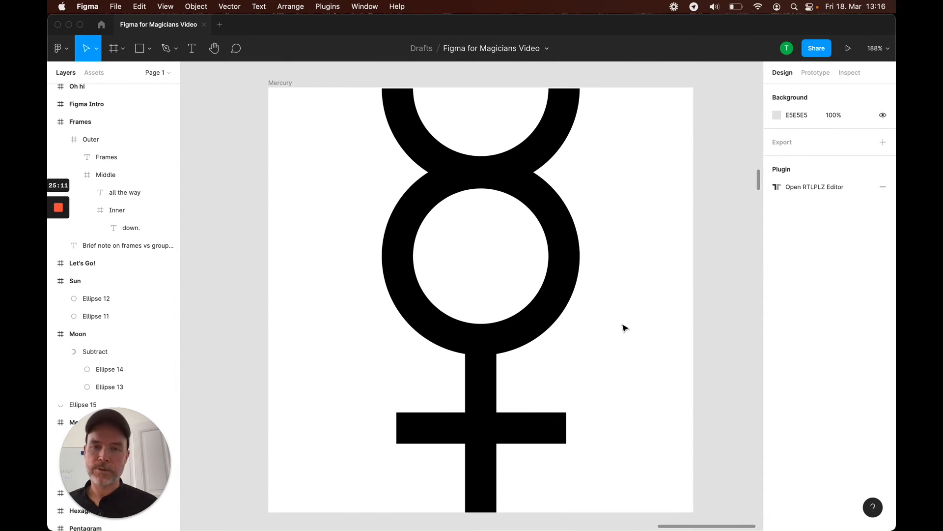
{"action": "scroll", "coordinate": [625, 329], "scroll_direction": "down", "scroll_amount": 1}
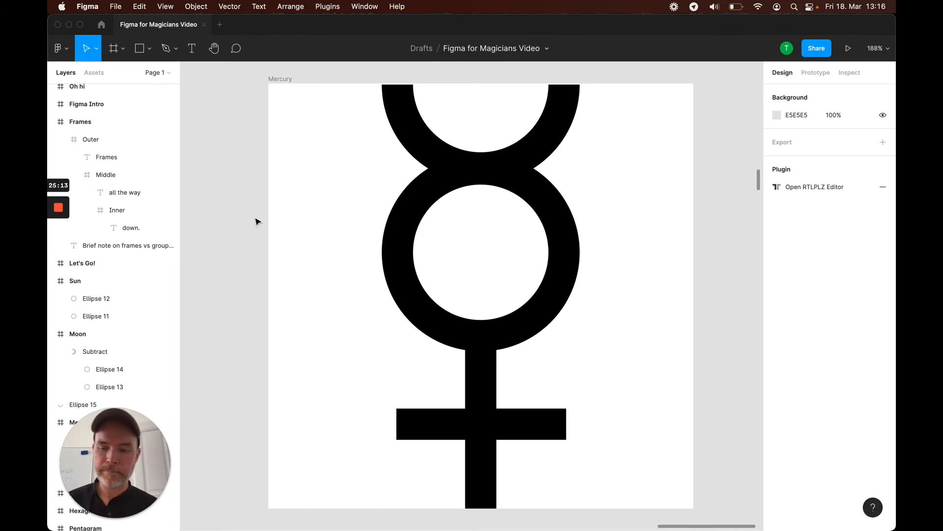
{"action": "key", "text": "shift+1"}
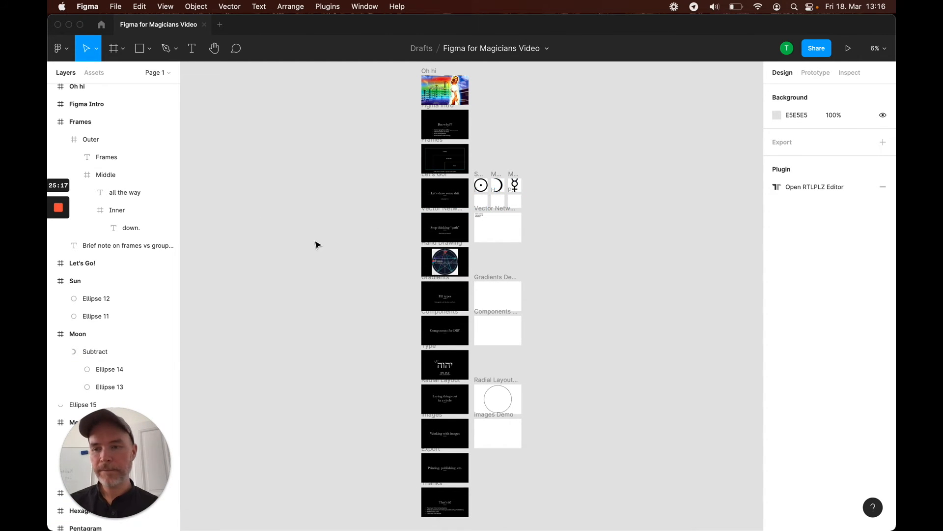
{"action": "scroll", "coordinate": [117, 335], "scroll_direction": "down", "scroll_amount": 1}
{"action": "scroll", "coordinate": [117, 334], "scroll_direction": "down", "scroll_amount": 5}
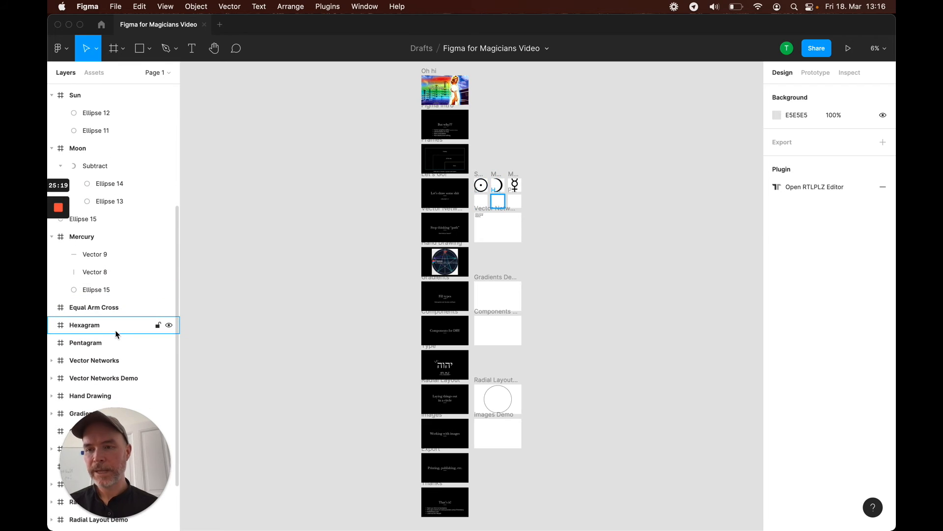
{"action": "left_click", "coordinate": [90, 310]}
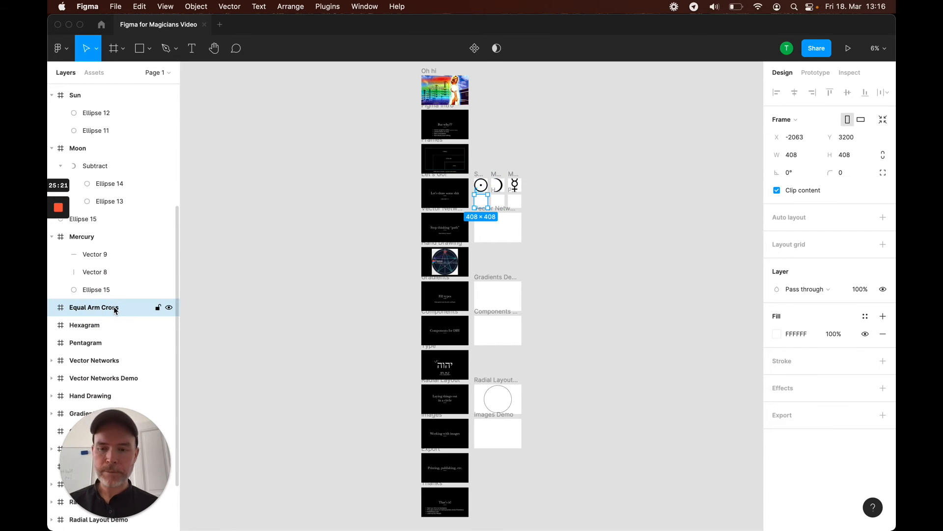
{"action": "key", "text": "shift+2"}
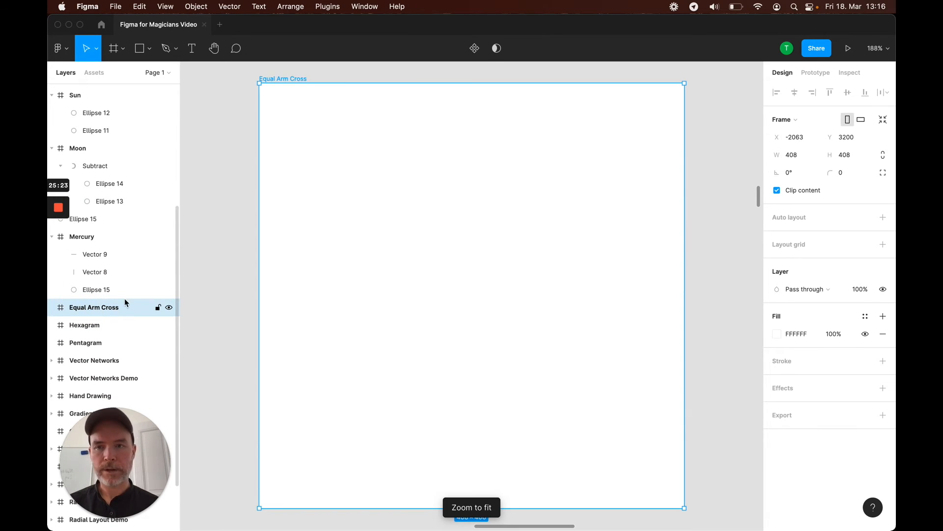
{"action": "key", "text": "p"}
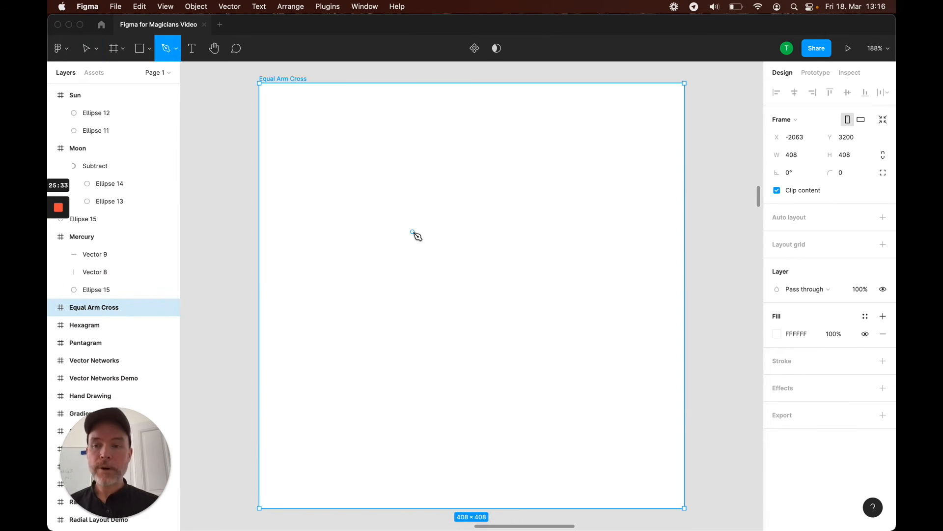
{"action": "left_click", "coordinate": [284, 273]}
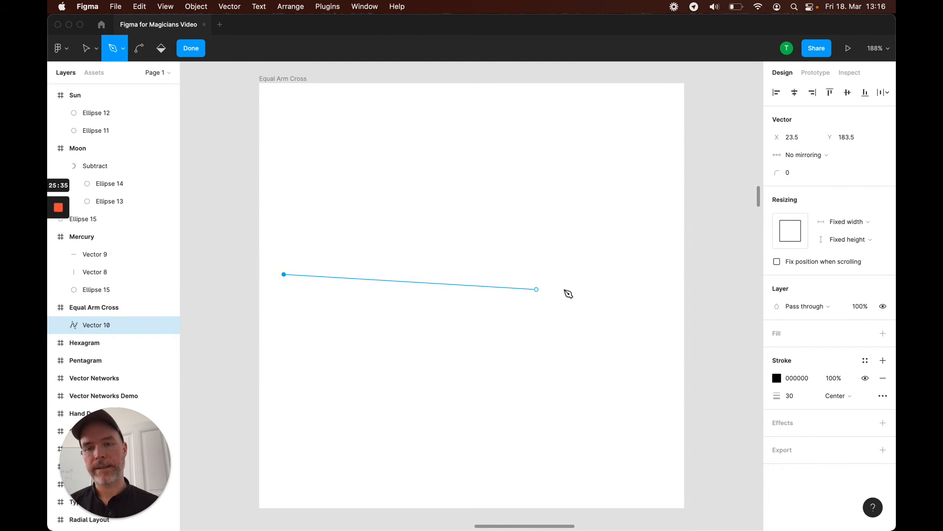
{"action": "left_click", "coordinate": [638, 274]}
{"action": "key", "text": "Escape"}
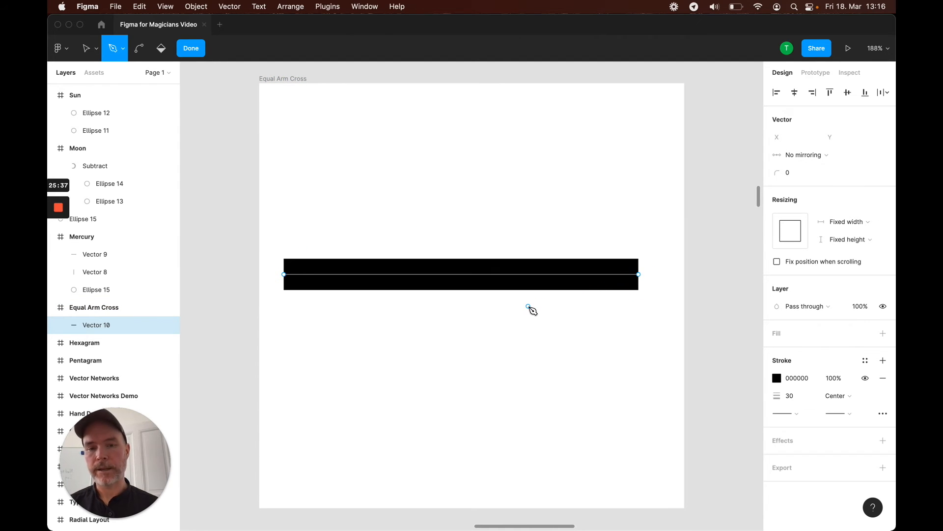
{"action": "key", "text": "Escape"}
Duplicate the horizontal line, rotate the copy 90°, and center it vertically in the frame to form a cross
{"action": "left_click_drag", "start_coordinate": [529, 279], "coordinate": [511, 209]}
{"action": "left_click", "coordinate": [799, 154]}
{"action": "type", "text": "90"}
{"action": "key", "text": "Return"}
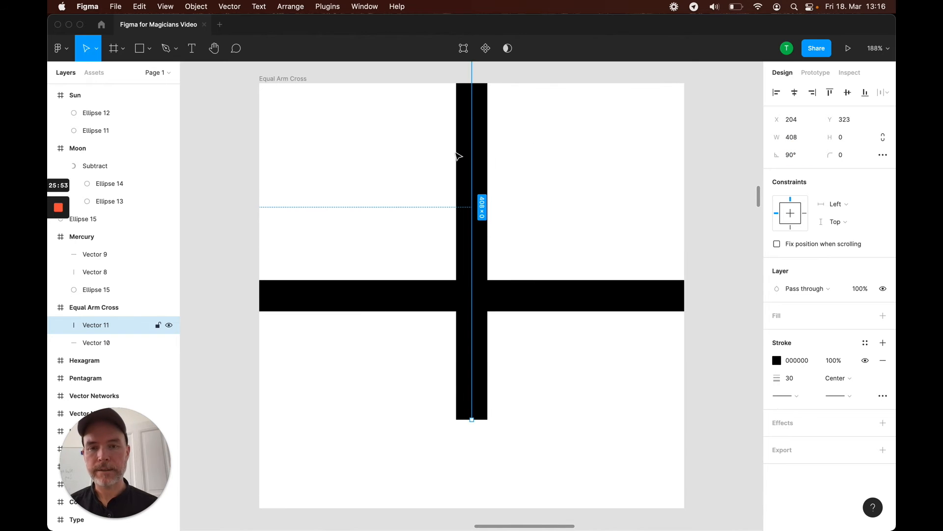
{"action": "left_click_drag", "start_coordinate": [474, 159], "coordinate": [472, 244]}
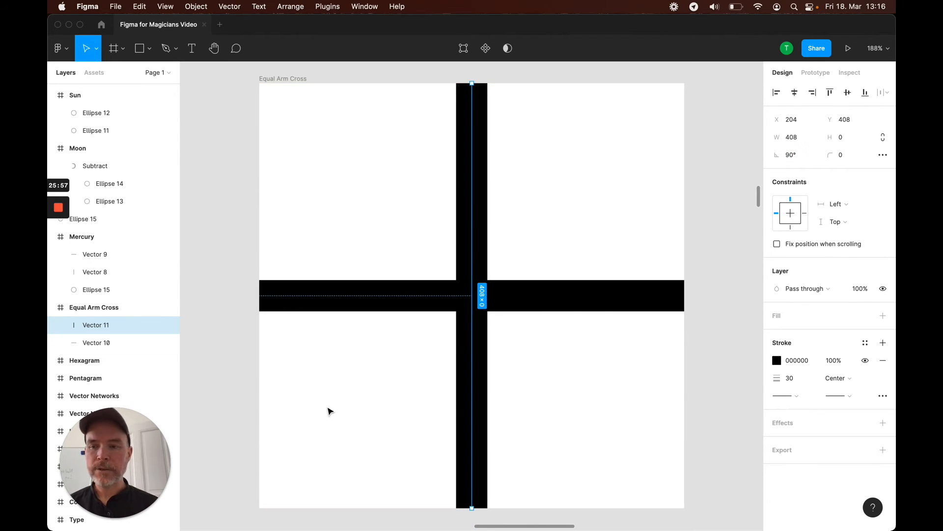
Select both lines and combine them into one shape with Union selection
{"action": "left_click", "coordinate": [100, 347], "text": "shift"}
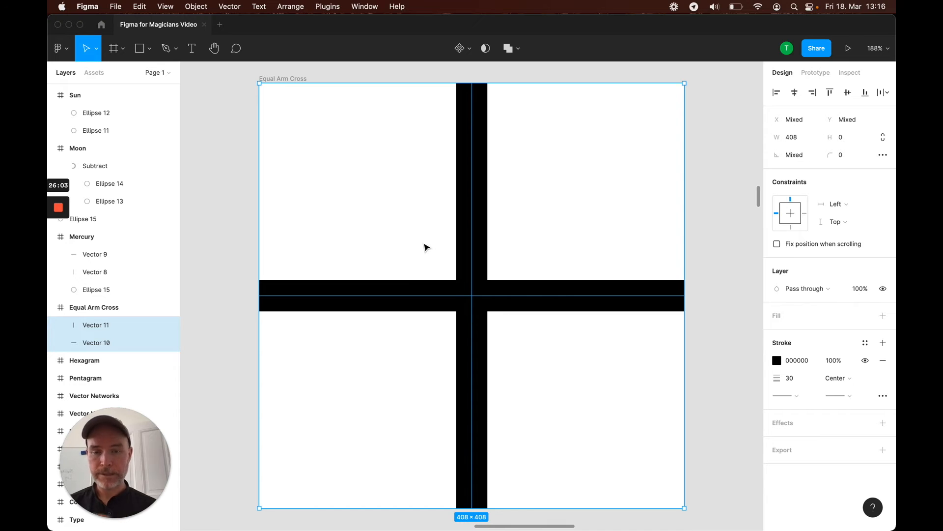
{"action": "left_click", "coordinate": [409, 242]}
{"action": "left_click_drag", "start_coordinate": [379, 204], "coordinate": [591, 401]}
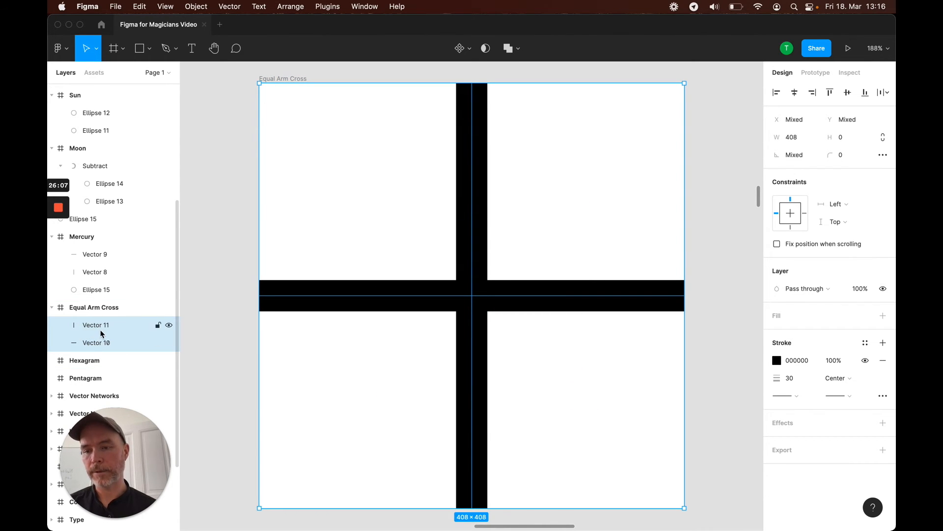
{"action": "left_click", "coordinate": [510, 48]}
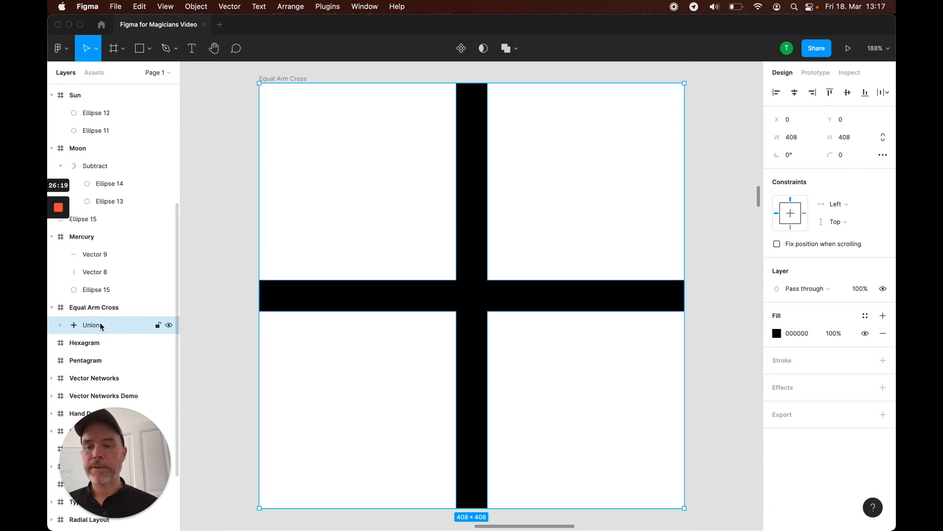
Inspect the union's two child vector layers and their selection on the canvas
{"action": "left_click", "coordinate": [475, 220]}
{"action": "left_click", "coordinate": [472, 194]}
{"action": "double_click", "coordinate": [473, 195]}
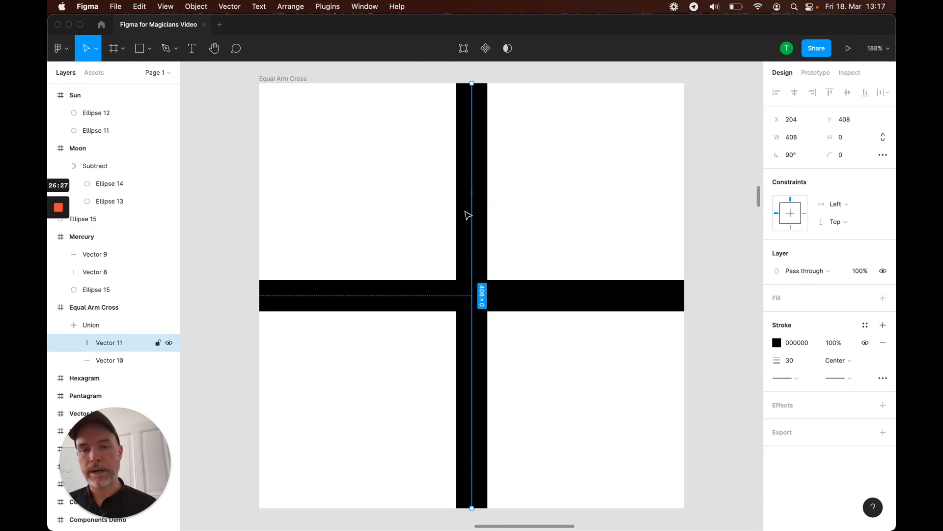
{"action": "left_click", "coordinate": [405, 219]}
{"action": "left_click", "coordinate": [94, 320]}
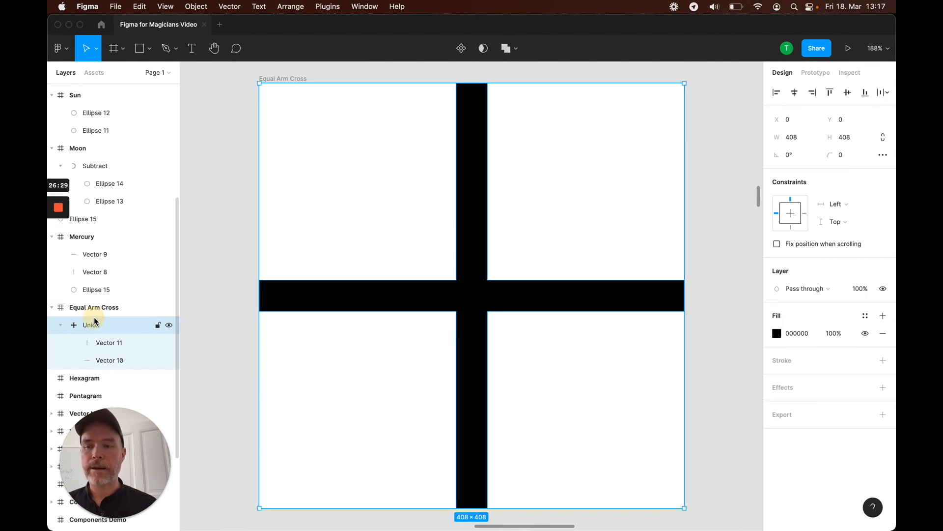
{"action": "mouse_move", "coordinate": [471, 194]}
{"action": "left_mouse_down"}
{"action": "mouse_move", "coordinate": [482, 205]}
{"action": "mouse_move", "coordinate": [442, 196]}
{"action": "mouse_move", "coordinate": [535, 93]}
{"action": "mouse_move", "coordinate": [525, 214]}
{"action": "mouse_move", "coordinate": [497, 178]}
{"action": "mouse_move", "coordinate": [480, 211]}
{"action": "mouse_move", "coordinate": [485, 200]}
{"action": "mouse_move", "coordinate": [472, 198]}
{"action": "left_mouse_up"}
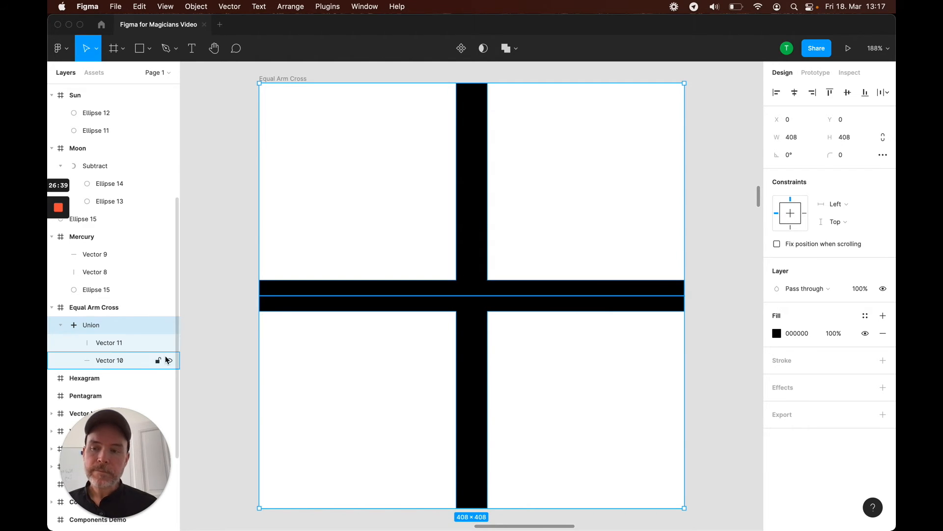
{"action": "left_click", "coordinate": [100, 342]}
{"action": "left_click", "coordinate": [105, 360]}
{"action": "left_click", "coordinate": [106, 343]}
Set the union's corner radius to 10
{"action": "left_click", "coordinate": [99, 326]}
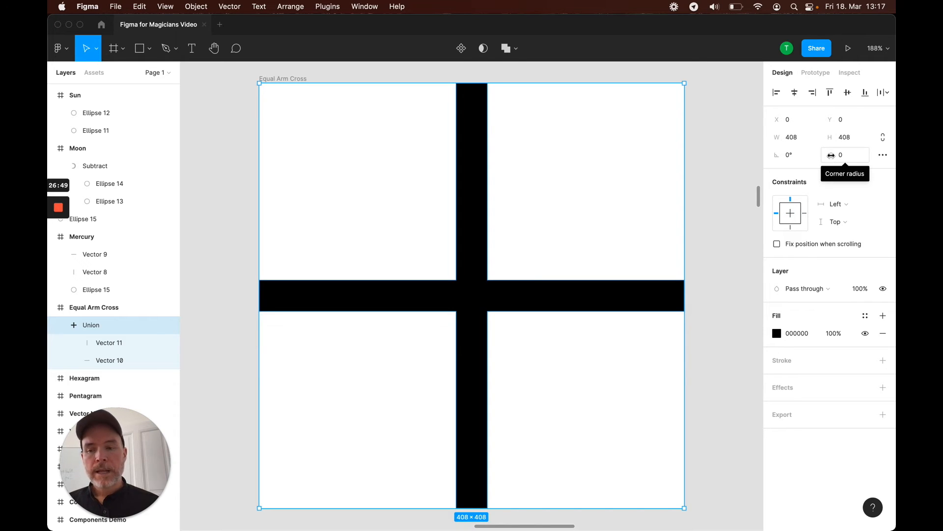
{"action": "left_click_drag", "start_coordinate": [830, 155], "coordinate": [94, 131]}
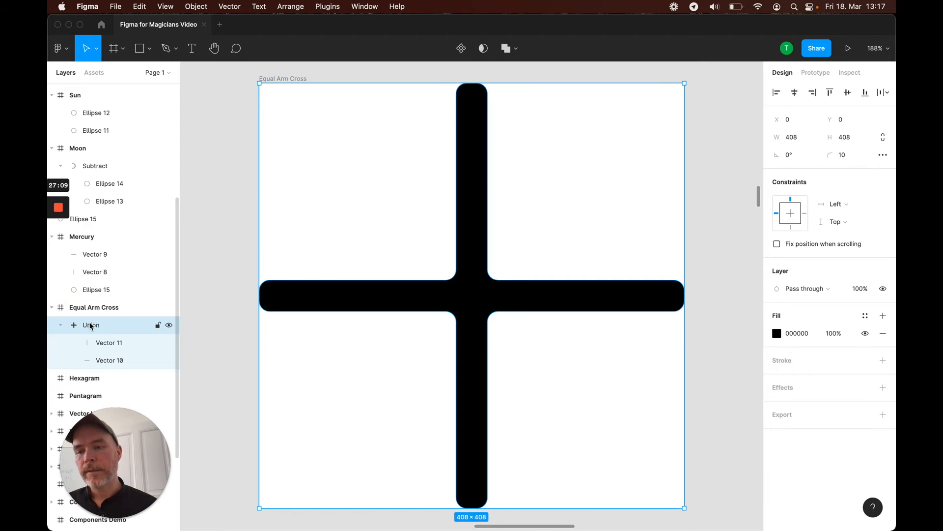
Select the vertical line inside the union and nudge it slightly to the right
{"action": "left_click", "coordinate": [108, 343]}
{"action": "left_click", "coordinate": [106, 361]}
{"action": "left_click", "coordinate": [109, 347]}
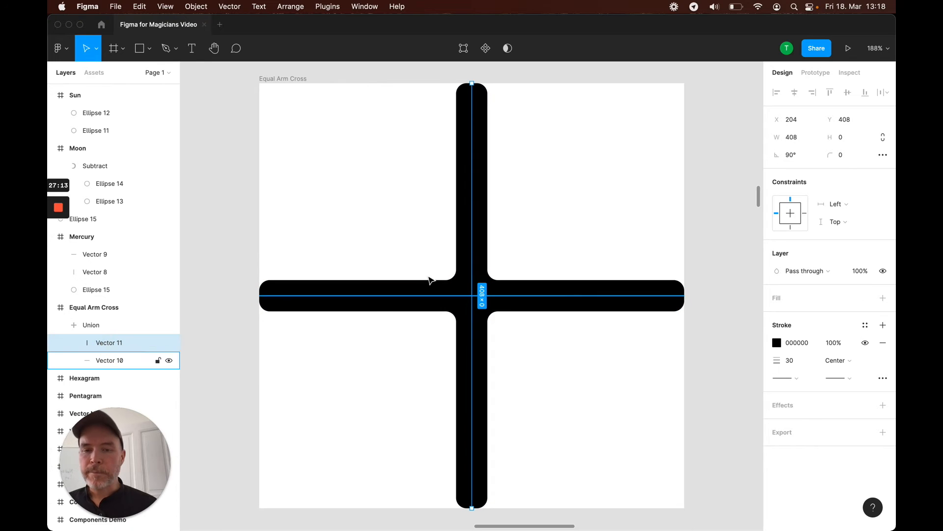
{"action": "mouse_move", "coordinate": [471, 255]}
{"action": "left_mouse_down"}
{"action": "mouse_move", "coordinate": [349, 233]}
{"action": "mouse_move", "coordinate": [533, 273]}
{"action": "mouse_move", "coordinate": [331, 280]}
{"action": "mouse_move", "coordinate": [520, 300]}
{"action": "mouse_move", "coordinate": [448, 231]}
{"action": "mouse_move", "coordinate": [385, 259]}
{"action": "mouse_move", "coordinate": [299, 237]}
{"action": "mouse_move", "coordinate": [309, 202]}
{"action": "mouse_move", "coordinate": [410, 296]}
{"action": "mouse_move", "coordinate": [321, 273]}
{"action": "mouse_move", "coordinate": [412, 256]}
{"action": "mouse_move", "coordinate": [313, 244]}
{"action": "mouse_move", "coordinate": [481, 266]}
{"action": "mouse_move", "coordinate": [448, 262]}
{"action": "mouse_move", "coordinate": [472, 260]}
{"action": "left_mouse_up"}
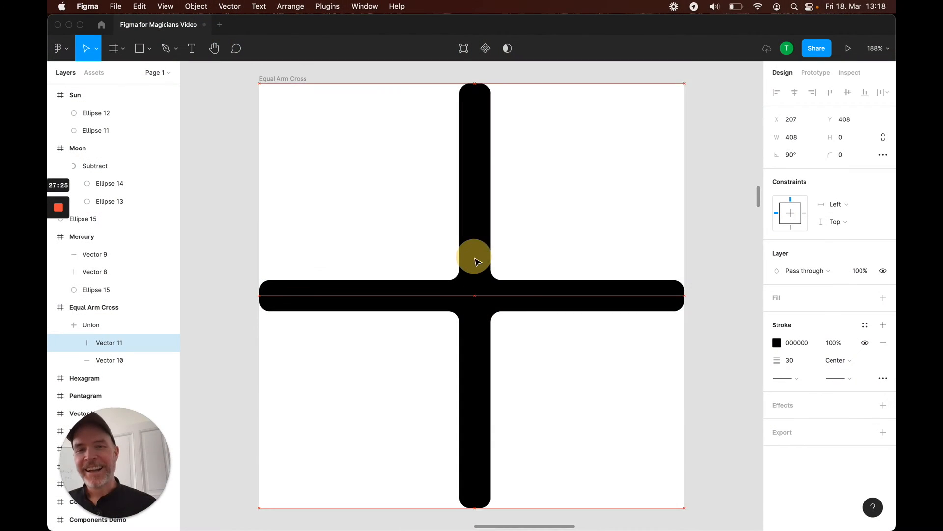
{"action": "left_click_drag", "start_coordinate": [477, 258], "coordinate": [478, 261]}
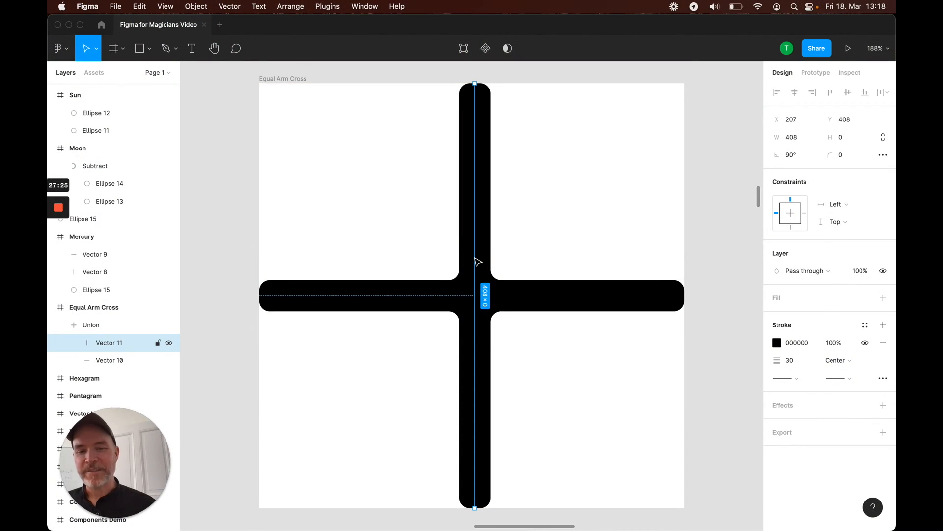
{"action": "left_click", "coordinate": [94, 326]}
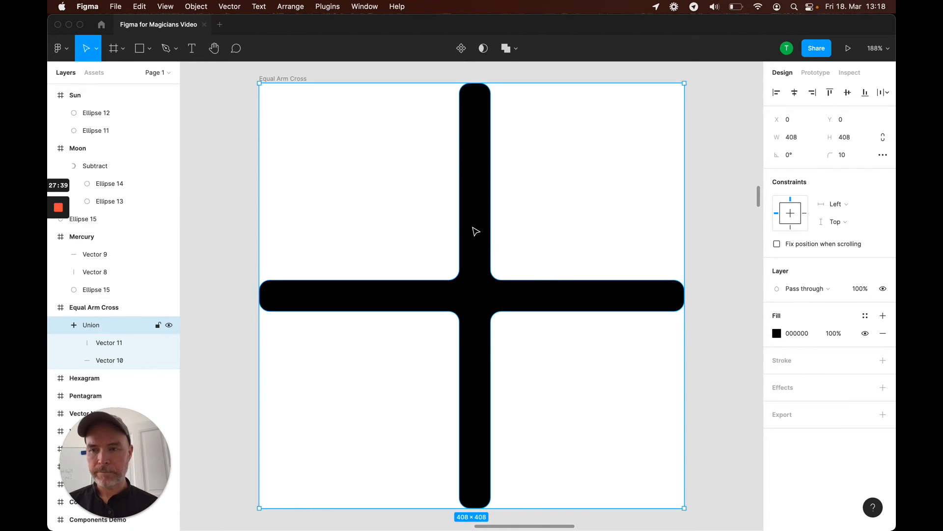
Rename the union layer to Cross
{"action": "double_click", "coordinate": [100, 322]}
{"action": "type", "text": "Cross"}
{"action": "key", "text": "Return"}
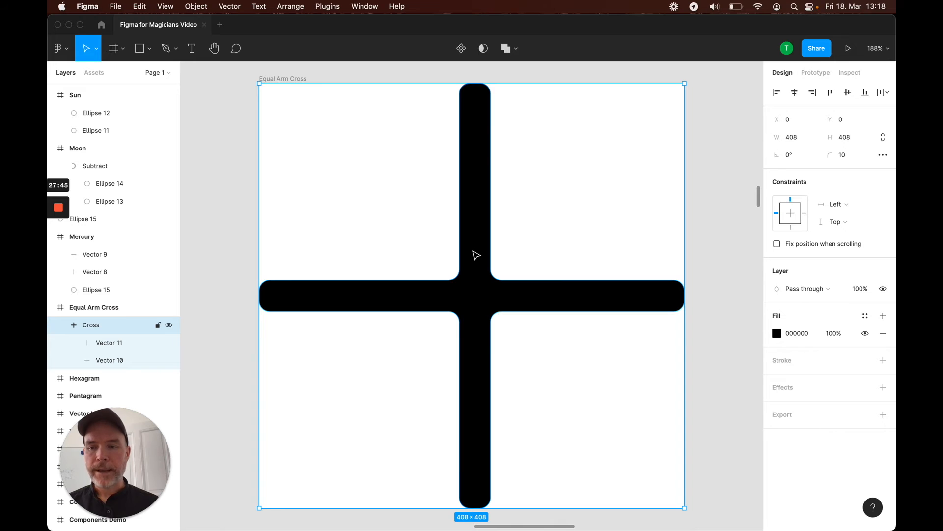
Duplicate the Cross offset down and right, then union both crosses together
{"action": "left_click_drag", "start_coordinate": [475, 251], "coordinate": [549, 326]}
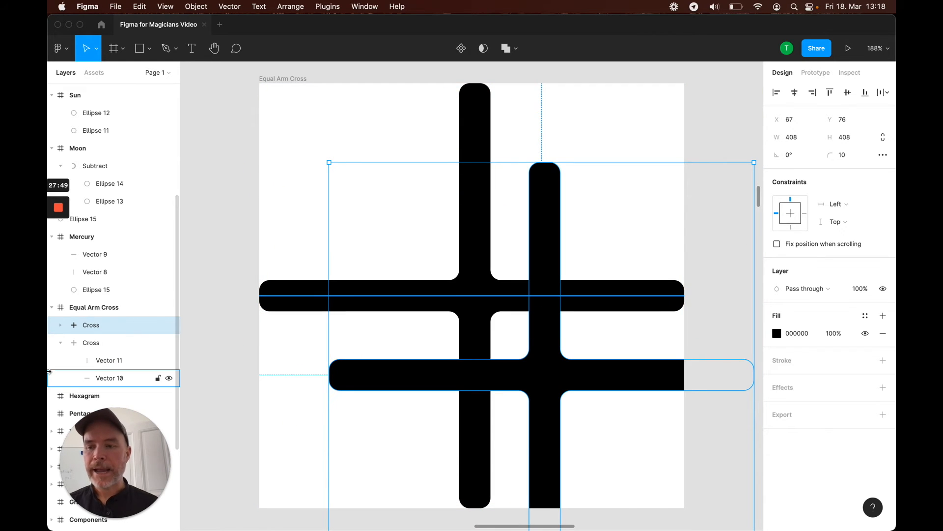
{"action": "left_click", "coordinate": [60, 343]}
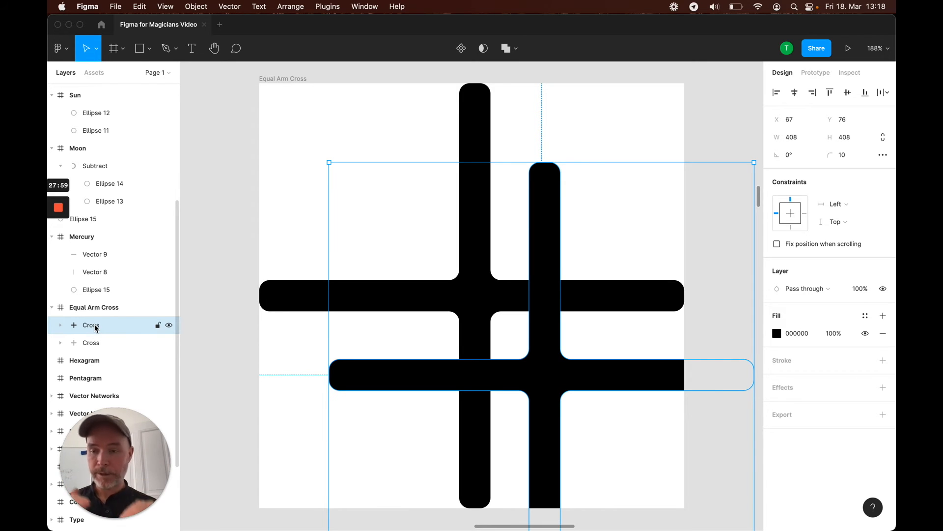
{"action": "left_click", "coordinate": [95, 342], "text": "shift"}
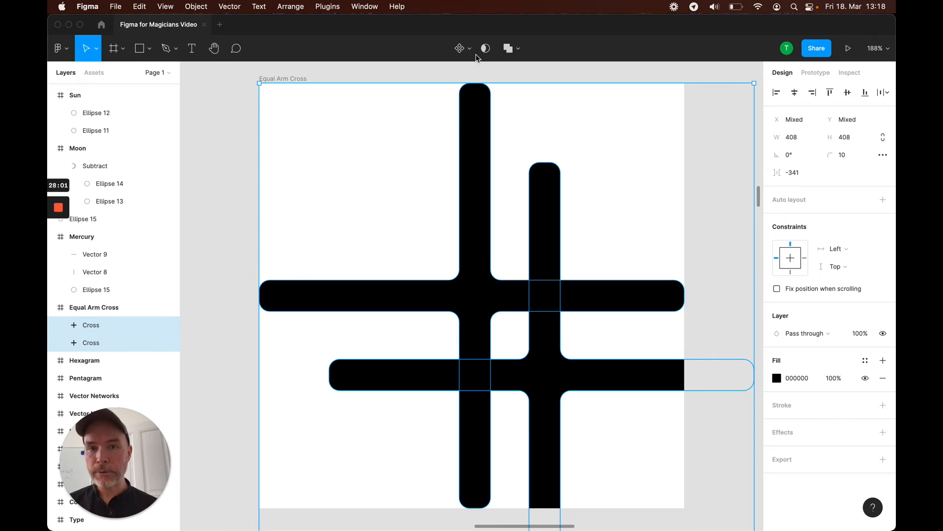
{"action": "left_click", "coordinate": [509, 48]}
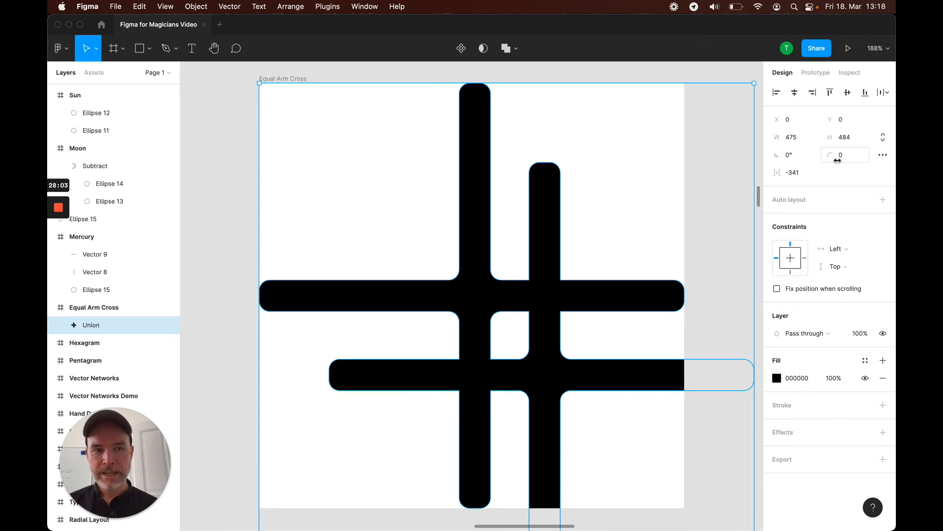
Adjust the new union's corner radius and move one of its crosses up and to the left
{"action": "left_click_drag", "start_coordinate": [830, 155], "coordinate": [864, 153]}
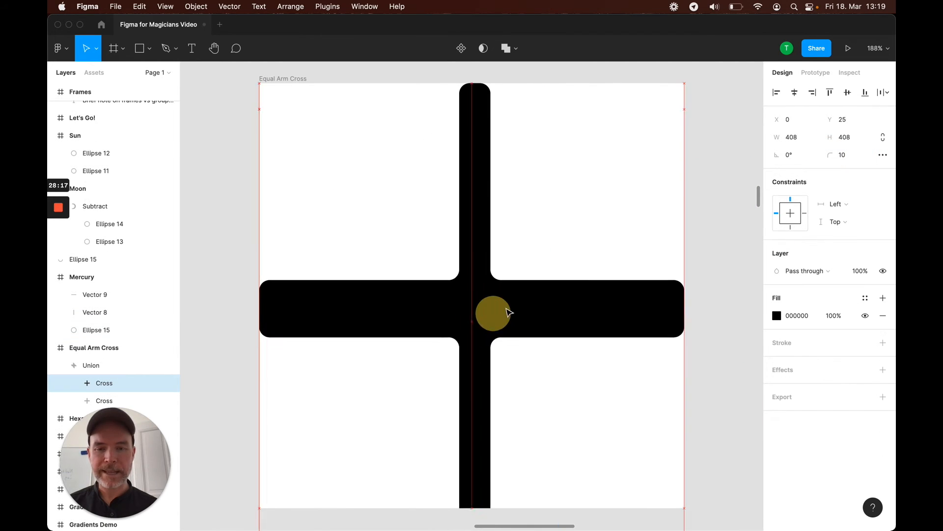
{"action": "left_click_drag", "start_coordinate": [508, 312], "coordinate": [399, 183]}
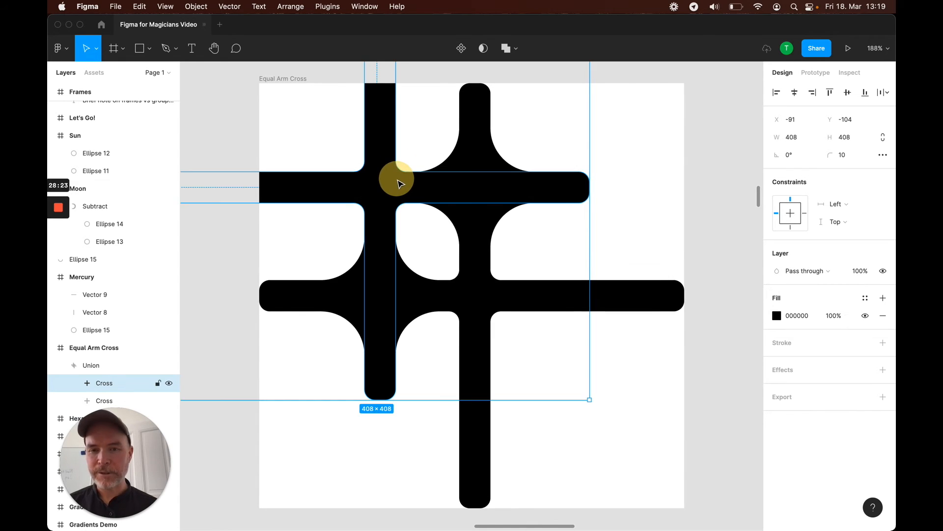
Move the duplicated cross out of the union and delete it, leaving the single cross
{"action": "left_click_drag", "start_coordinate": [338, 194], "coordinate": [541, 408]}
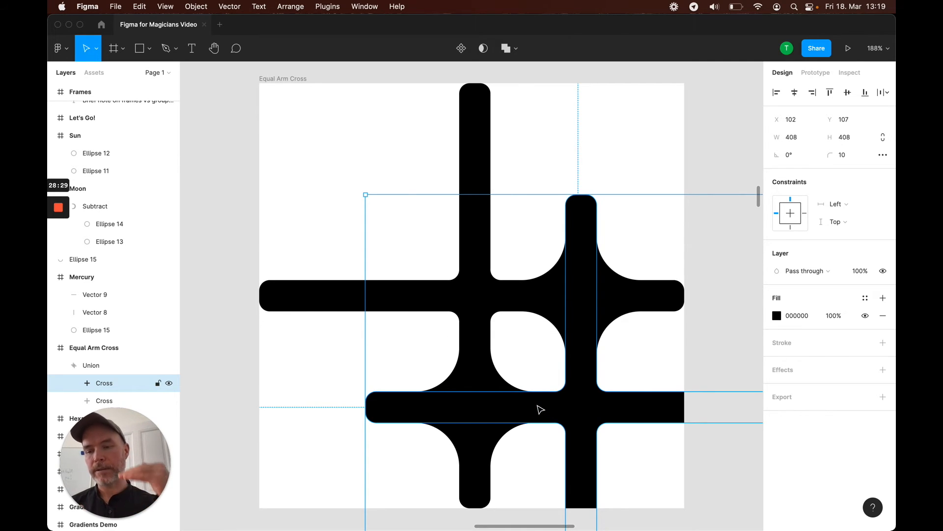
{"action": "key", "text": "Delete"}
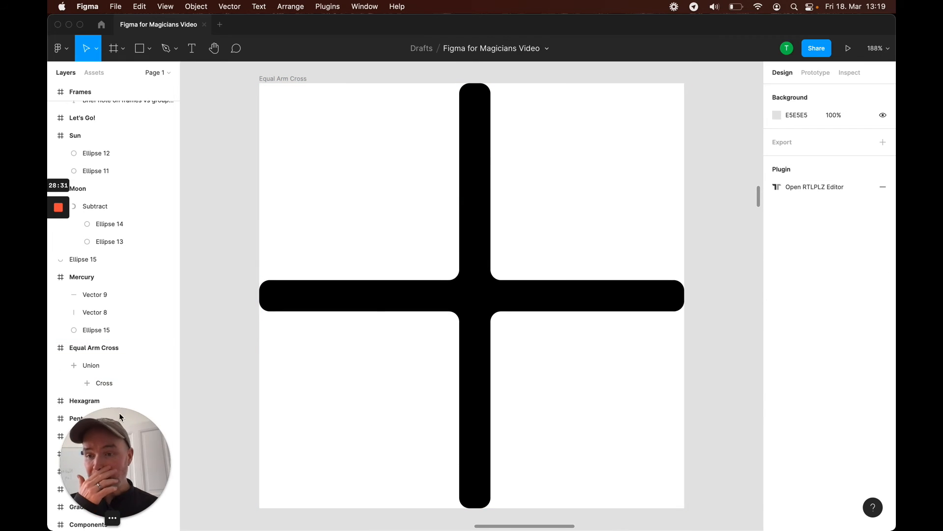
{"action": "left_click", "coordinate": [60, 364]}
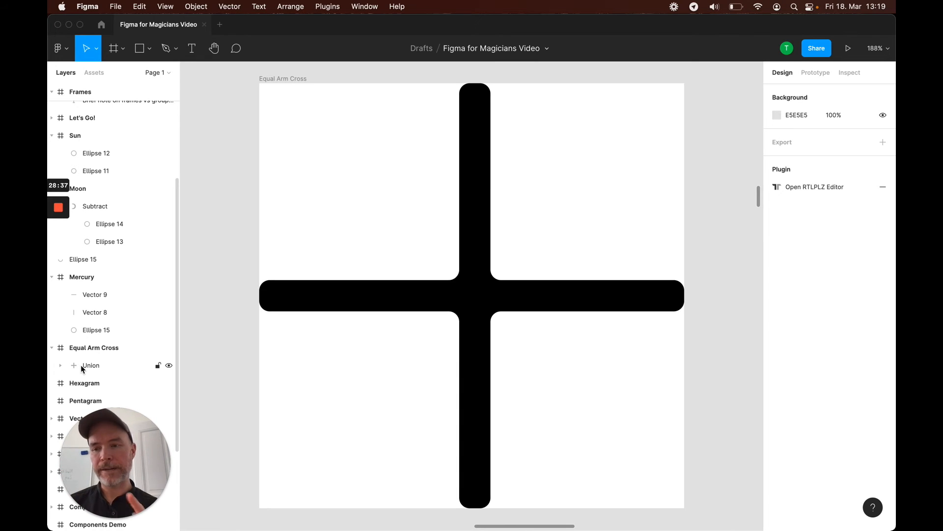
Draw a triangle with the Polygon tool, about 295 × 295, in the Hexagram frame
{"action": "scroll", "coordinate": [81, 364], "scroll_direction": "down", "scroll_amount": 1}
{"action": "scroll", "coordinate": [81, 365], "scroll_direction": "up", "scroll_amount": 1}
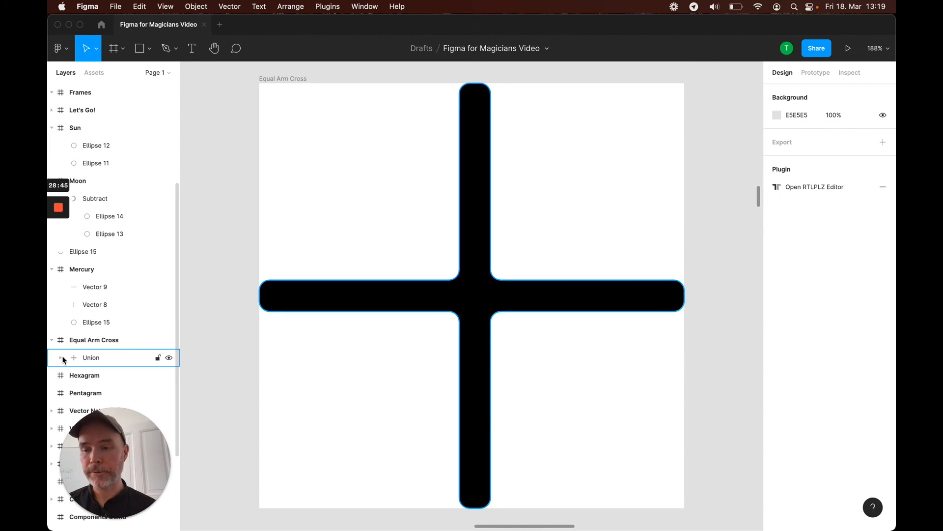
{"action": "scroll", "coordinate": [63, 359], "scroll_direction": "down", "scroll_amount": 3}
{"action": "left_click", "coordinate": [86, 323]}
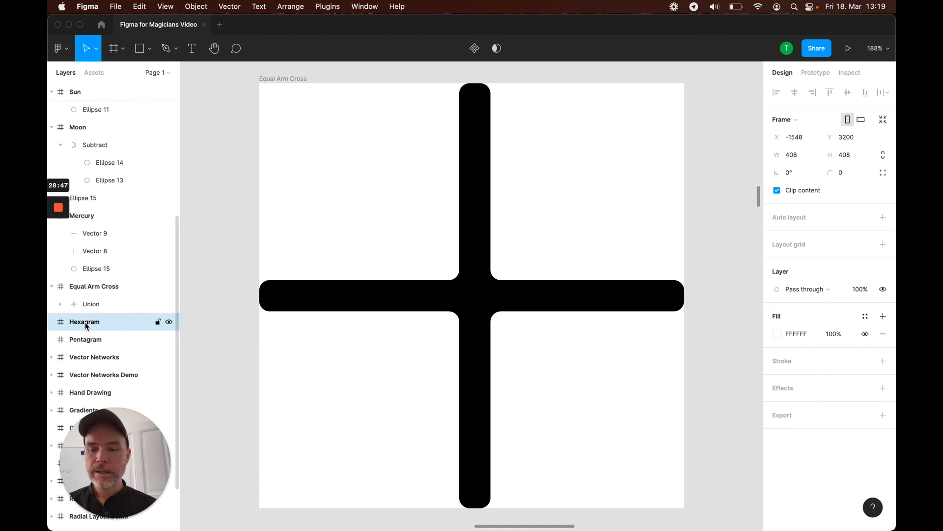
{"action": "key", "text": "shift+2"}
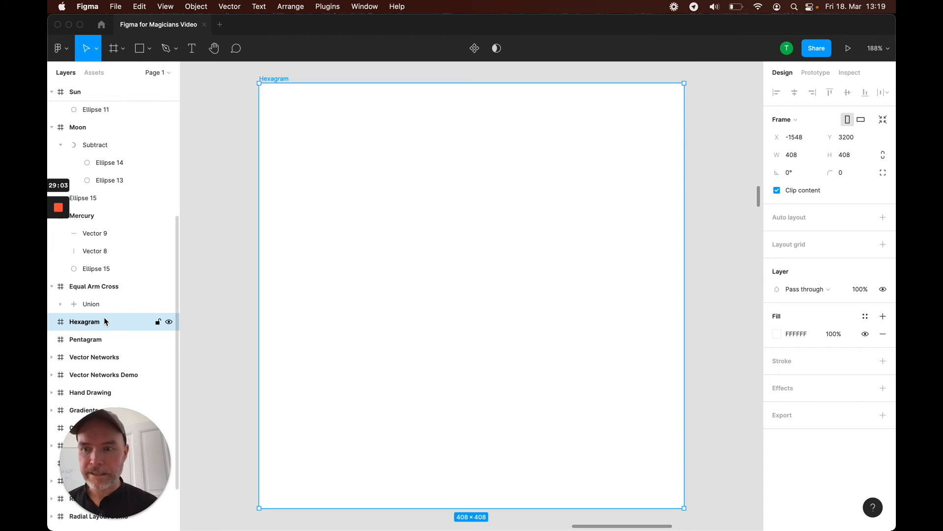
{"action": "left_click", "coordinate": [149, 49]}
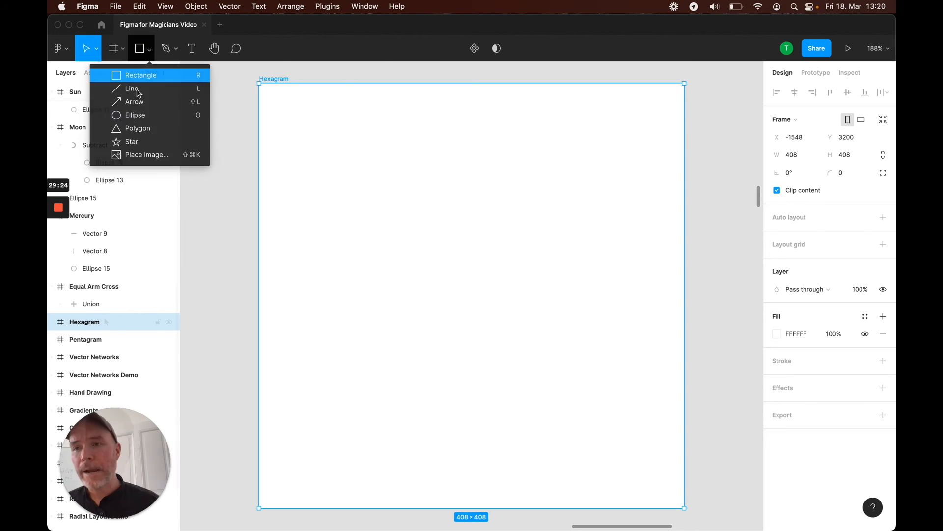
{"action": "left_click", "coordinate": [139, 129]}
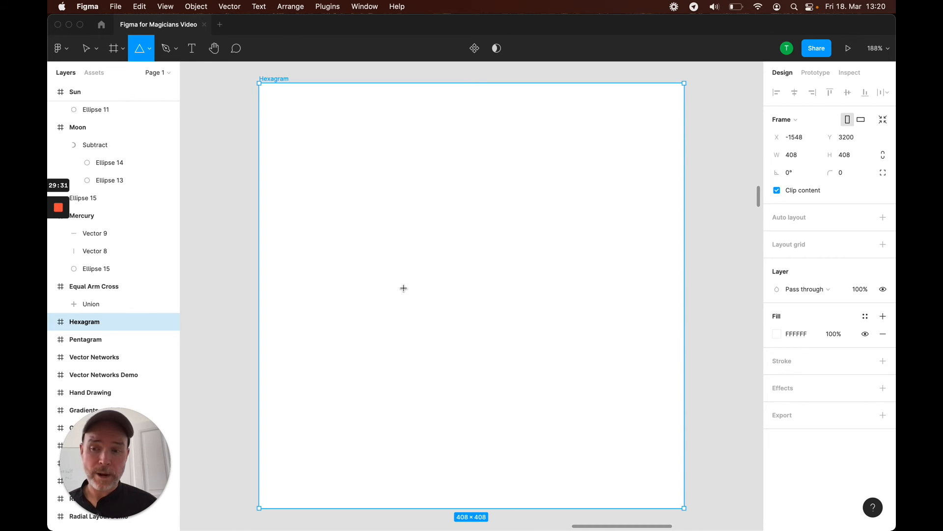
{"action": "left_click_drag", "start_coordinate": [312, 135], "coordinate": [617, 420]}
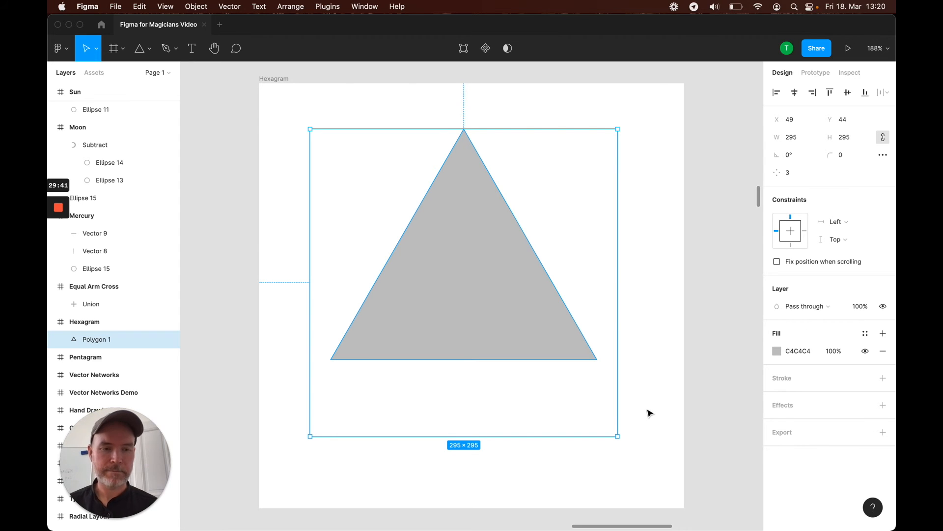
Swap the triangle's fill to a stroke, set the stroke colour to 000000 and the weight to 30
{"action": "key", "text": "shift+x"}
{"action": "left_click", "coordinate": [805, 379]}
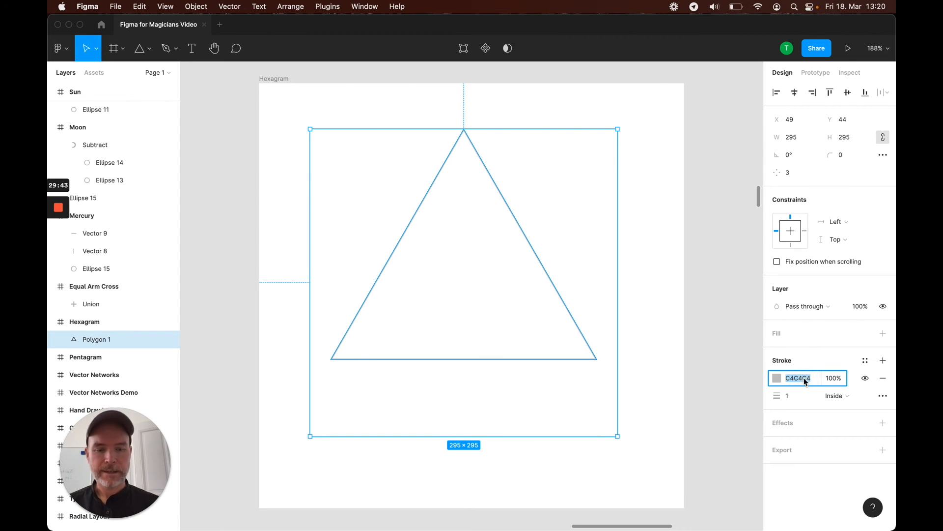
{"action": "type", "text": "000"}
{"action": "left_click", "coordinate": [789, 396]}
{"action": "type", "text": "30"}
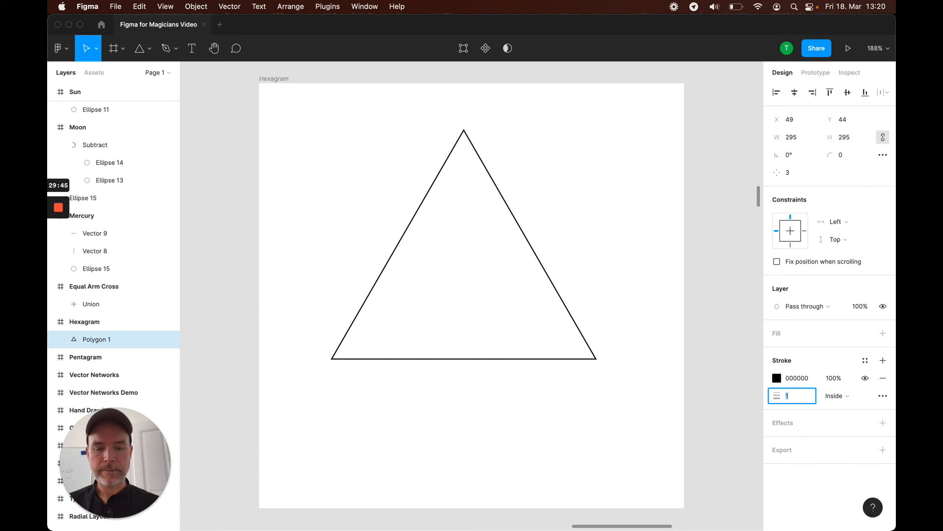
{"action": "key", "text": "Return"}
Nudge the triangle slightly up and to the left
{"action": "mouse_move", "coordinate": [520, 249]}
{"action": "left_mouse_down"}
{"action": "mouse_move", "coordinate": [519, 230]}
{"action": "mouse_move", "coordinate": [519, 243]}
{"action": "left_mouse_up"}
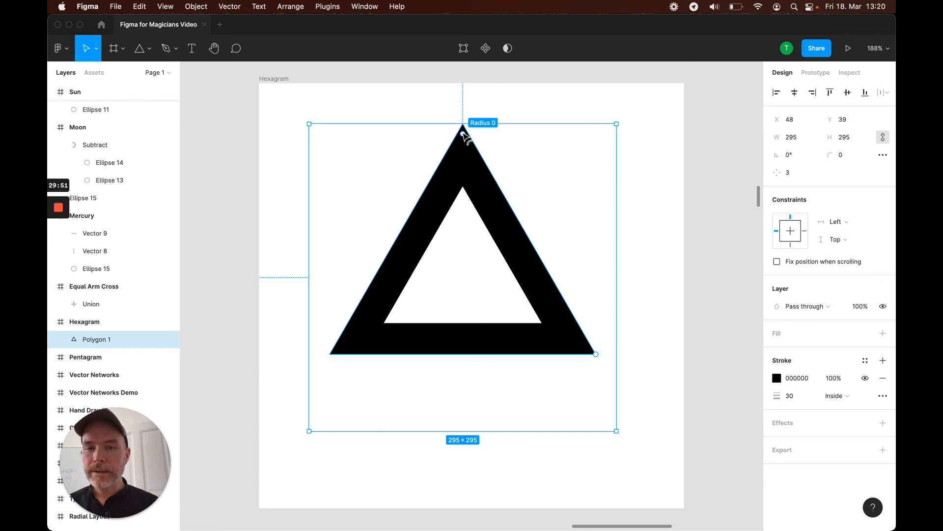
{"action": "left_click_drag", "start_coordinate": [465, 135], "coordinate": [469, 93]}
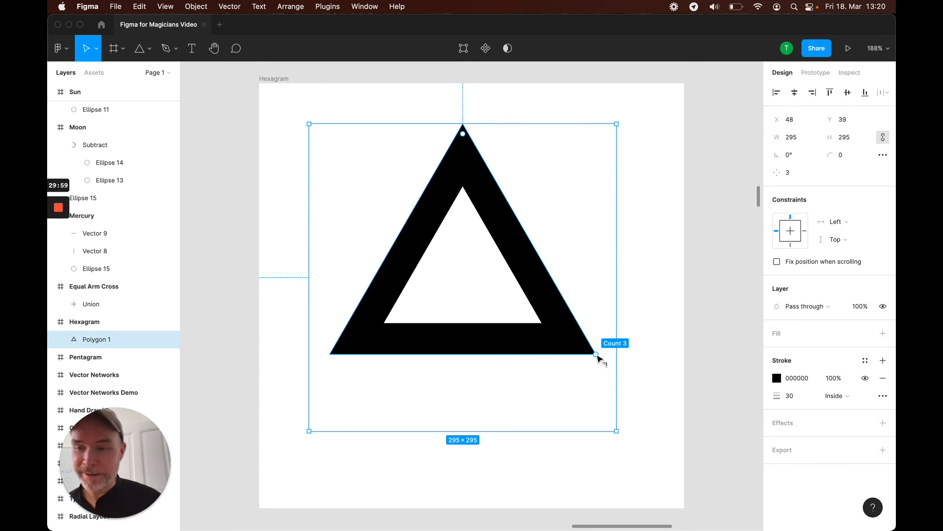
{"action": "mouse_move", "coordinate": [596, 355]}
{"action": "left_mouse_down"}
{"action": "mouse_move", "coordinate": [598, 216]}
{"action": "mouse_move", "coordinate": [563, 401]}
{"action": "mouse_move", "coordinate": [605, 217]}
{"action": "mouse_move", "coordinate": [544, 137]}
{"action": "mouse_move", "coordinate": [604, 275]}
{"action": "mouse_move", "coordinate": [600, 342]}
{"action": "mouse_move", "coordinate": [613, 316]}
{"action": "mouse_move", "coordinate": [603, 217]}
{"action": "mouse_move", "coordinate": [592, 190]}
{"action": "mouse_move", "coordinate": [605, 286]}
{"action": "mouse_move", "coordinate": [594, 367]}
{"action": "mouse_move", "coordinate": [605, 257]}
{"action": "mouse_move", "coordinate": [583, 189]}
{"action": "mouse_move", "coordinate": [596, 337]}
{"action": "mouse_move", "coordinate": [591, 193]}
{"action": "mouse_move", "coordinate": [594, 365]}
{"action": "left_mouse_up"}
Duplicate the triangle, rotate the copy 180° and overlap it on the original to form a hexagram
{"action": "left_click_drag", "start_coordinate": [508, 234], "coordinate": [599, 232]}
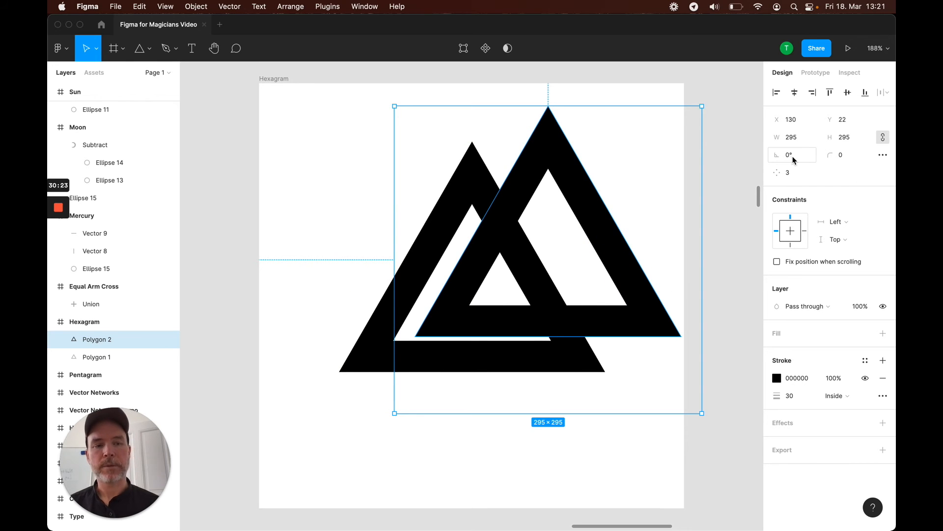
{"action": "left_click", "coordinate": [795, 160]}
{"action": "type", "text": "180"}
{"action": "key", "text": "Return"}
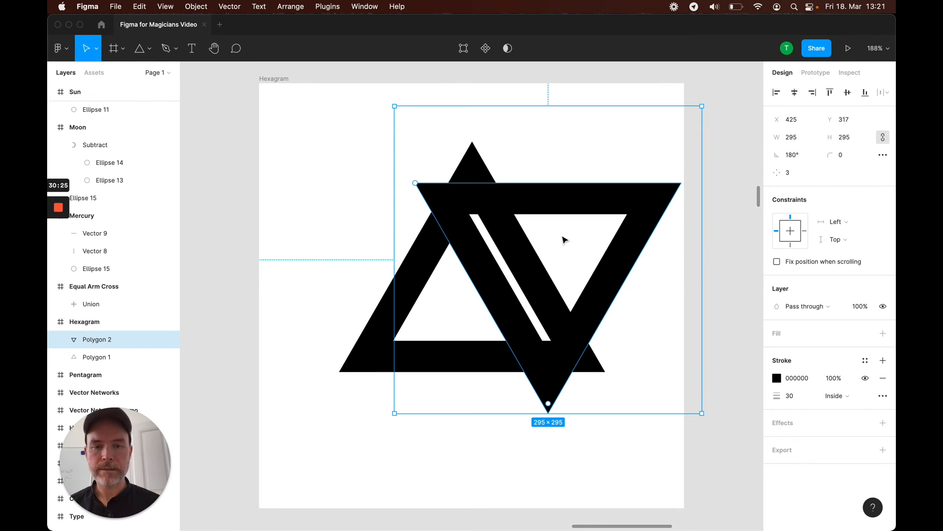
{"action": "left_click_drag", "start_coordinate": [575, 197], "coordinate": [511, 240]}
Select both triangles and group them
{"action": "left_click", "coordinate": [480, 186], "text": "shift"}
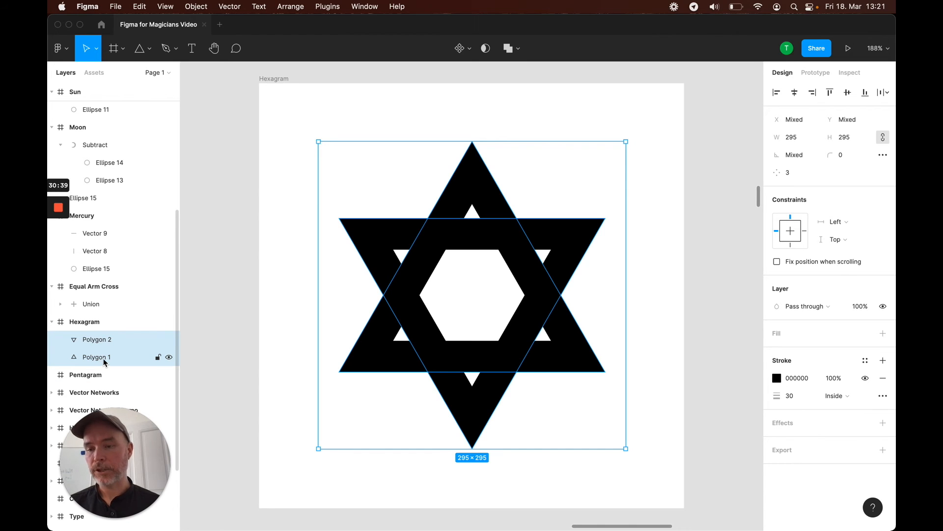
{"action": "key", "text": "super+g"}
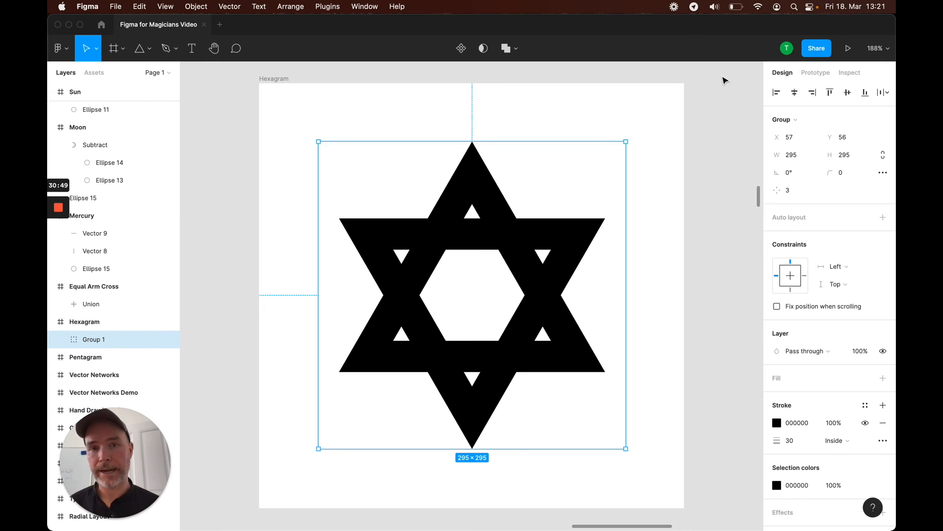
Try combining the hexagram's triangles with Union, then undo it
{"action": "left_click", "coordinate": [505, 51]}
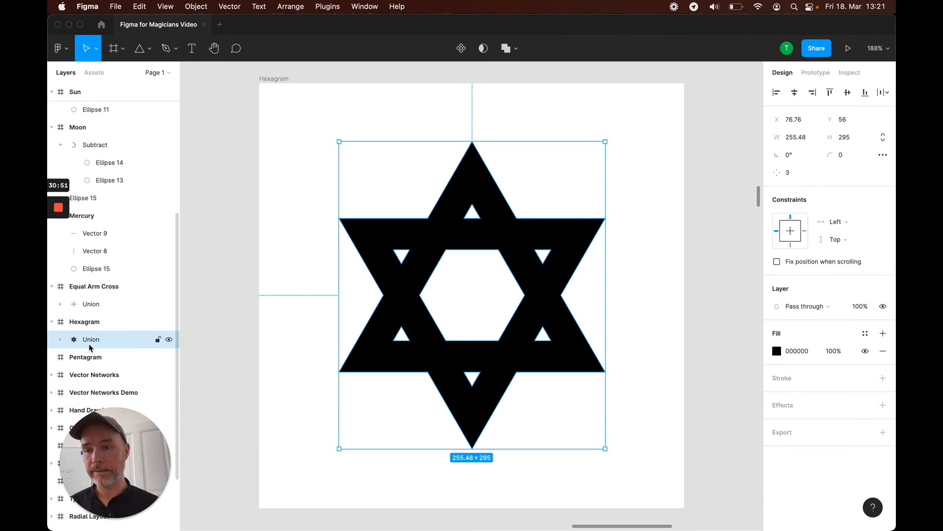
{"action": "key", "text": "super+z"}
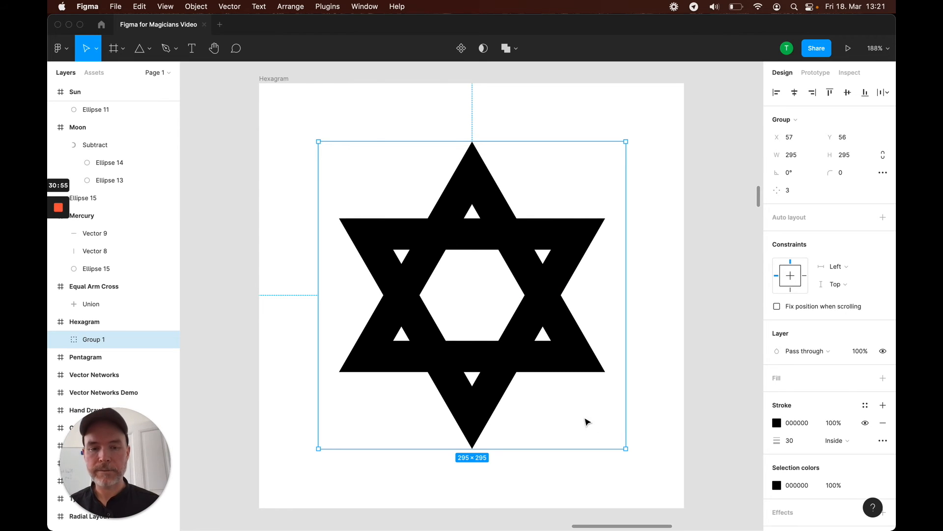
Try resizing the hexagram group by its corner, undoing each attempt
{"action": "left_click_drag", "start_coordinate": [627, 448], "coordinate": [627, 413]}
{"action": "left_click_drag", "start_coordinate": [627, 449], "coordinate": [580, 409]}
{"action": "key", "text": "ctrl+z"}
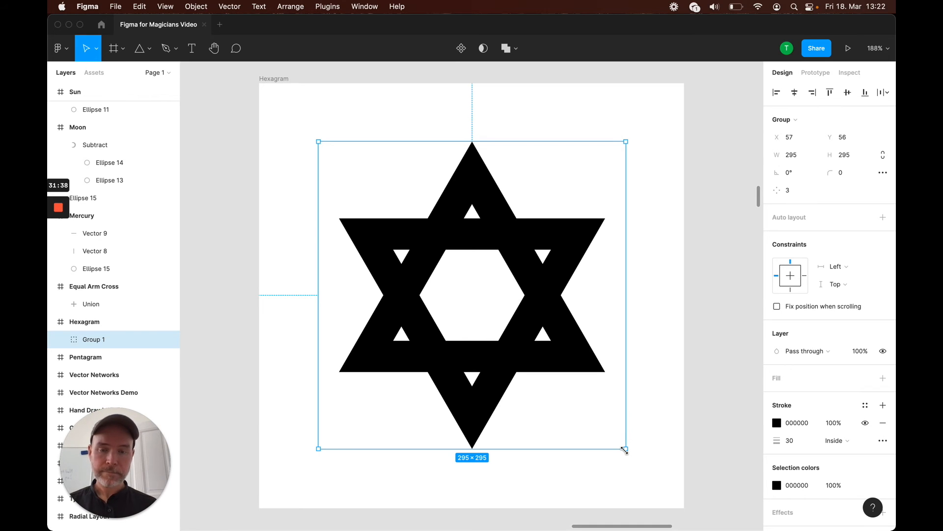
{"action": "left_click_drag", "start_coordinate": [540, 349], "coordinate": [482, 205]}
{"action": "scroll", "coordinate": [482, 205], "scroll_direction": "up", "scroll_amount": 5}
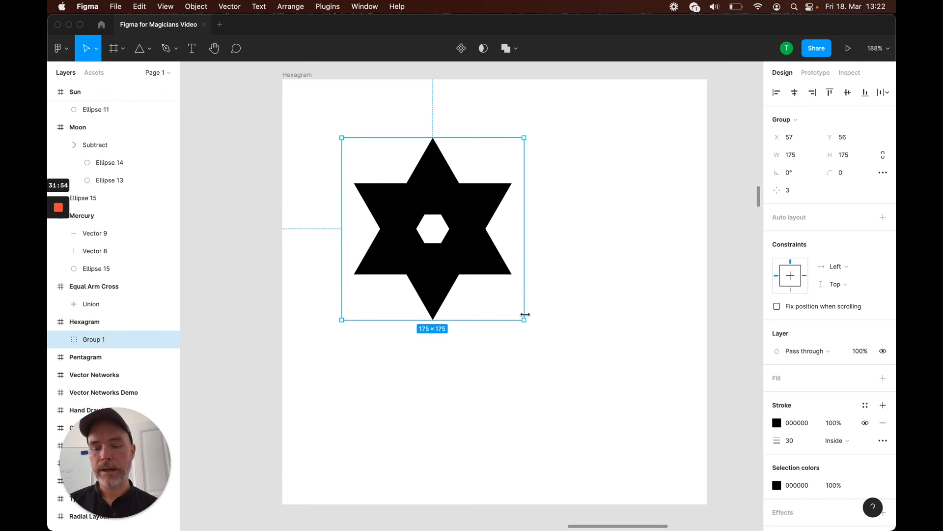
{"action": "key", "text": "super+z"}
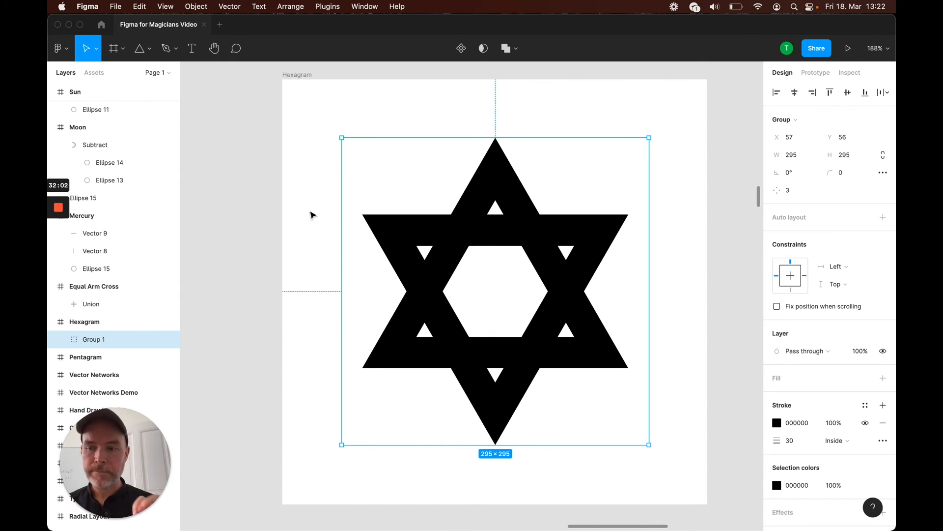
Scale the hexagram group proportionally with the Scale tool to about 407 × 407, filling the frame
{"action": "left_click", "coordinate": [96, 58]}
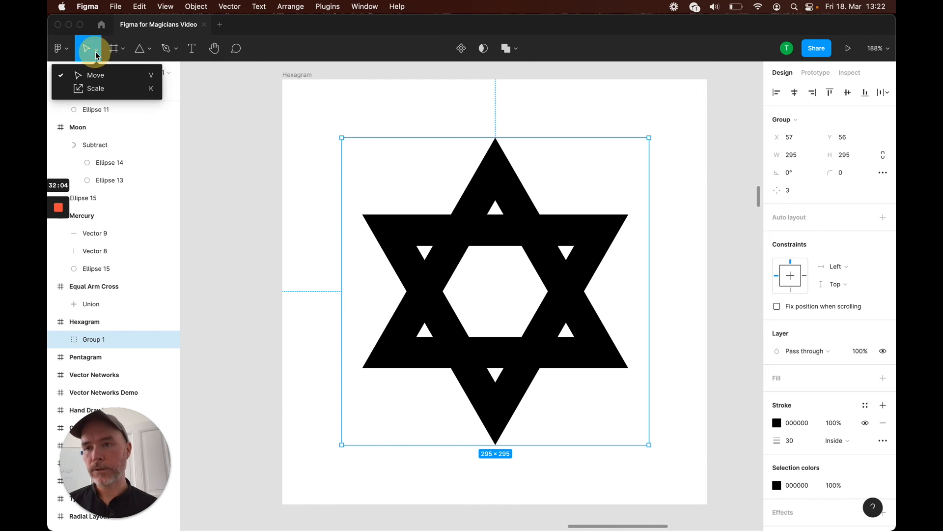
{"action": "left_click", "coordinate": [106, 87]}
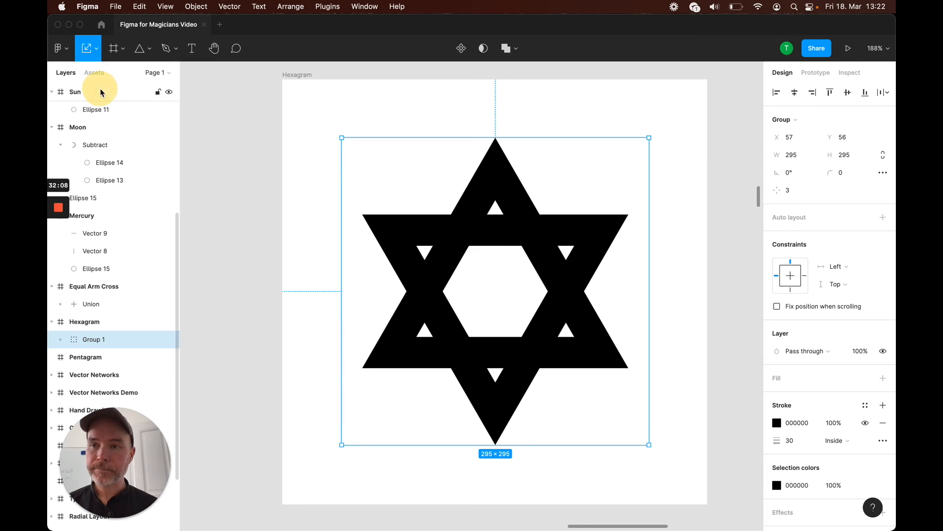
{"action": "mouse_move", "coordinate": [649, 445]}
{"action": "left_mouse_down"}
{"action": "mouse_move", "coordinate": [552, 347]}
{"action": "mouse_move", "coordinate": [485, 297]}
{"action": "mouse_move", "coordinate": [403, 205]}
{"action": "mouse_move", "coordinate": [421, 213]}
{"action": "mouse_move", "coordinate": [524, 344]}
{"action": "mouse_move", "coordinate": [489, 281]}
{"action": "mouse_move", "coordinate": [569, 379]}
{"action": "mouse_move", "coordinate": [659, 435]}
{"action": "mouse_move", "coordinate": [519, 325]}
{"action": "mouse_move", "coordinate": [617, 414]}
{"action": "mouse_move", "coordinate": [535, 383]}
{"action": "mouse_move", "coordinate": [598, 436]}
{"action": "mouse_move", "coordinate": [643, 457]}
{"action": "left_mouse_up"}
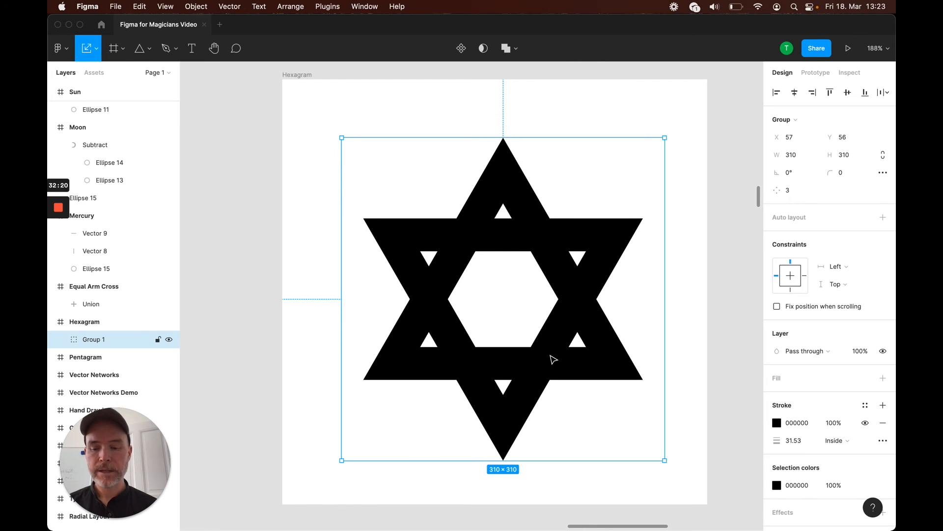
{"action": "mouse_move", "coordinate": [541, 344]}
{"action": "left_mouse_down"}
{"action": "mouse_move", "coordinate": [520, 341]}
{"action": "mouse_move", "coordinate": [551, 350]}
{"action": "mouse_move", "coordinate": [541, 345]}
{"action": "left_mouse_up"}
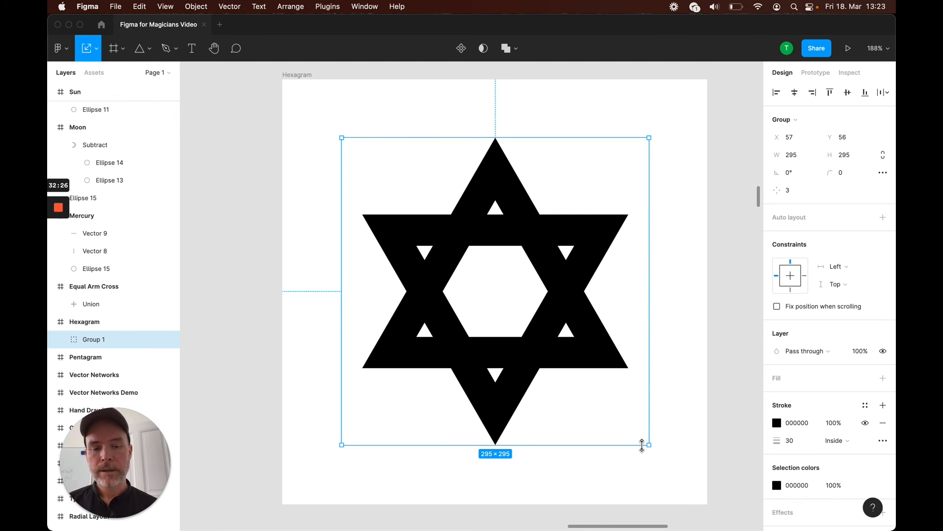
{"action": "left_click_drag", "start_coordinate": [650, 445], "coordinate": [705, 494]}
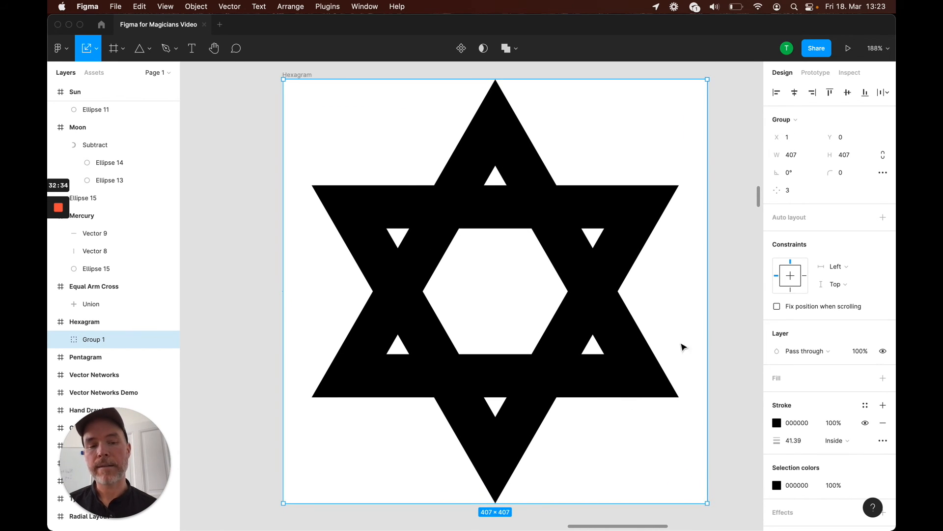
{"action": "left_click", "coordinate": [716, 330]}
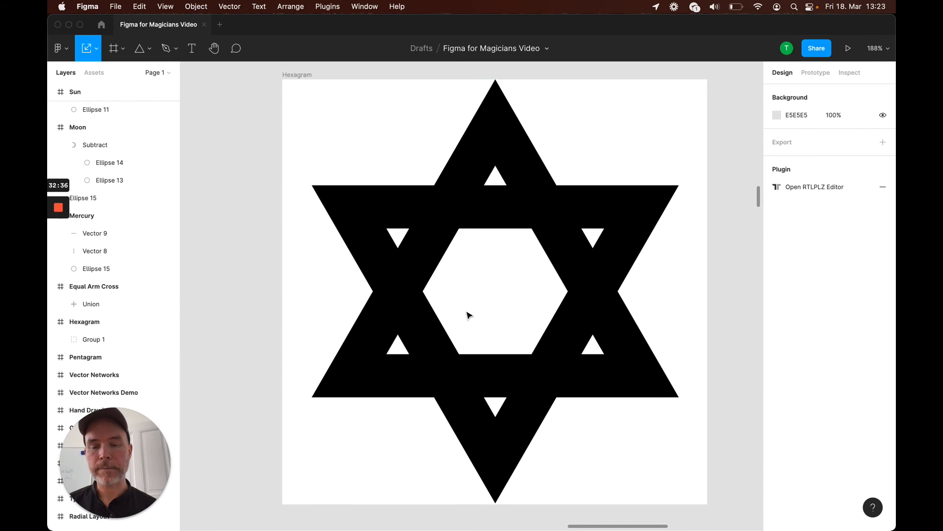
Draw a five-point star about 240 × 240 in the Pentagram frame
{"action": "key", "text": "shift+1"}
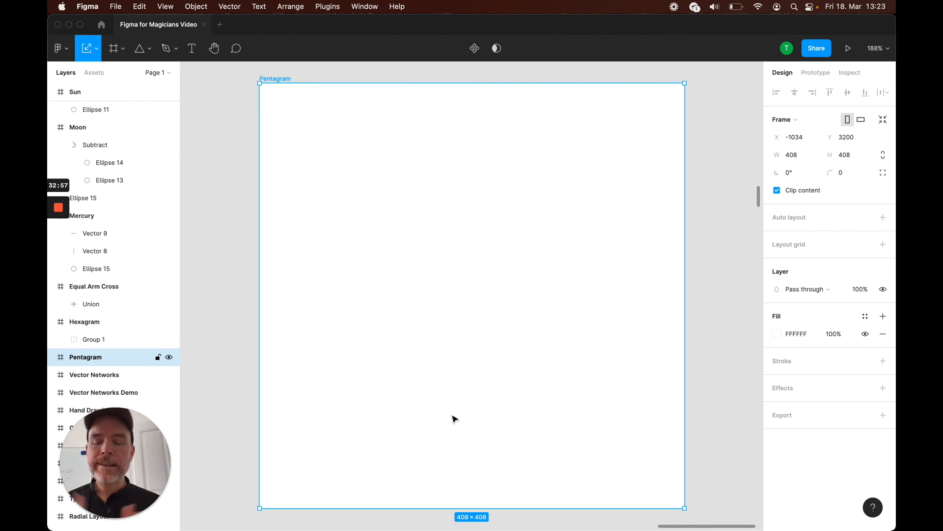
{"action": "left_click", "coordinate": [143, 49]}
{"action": "left_click", "coordinate": [150, 49]}
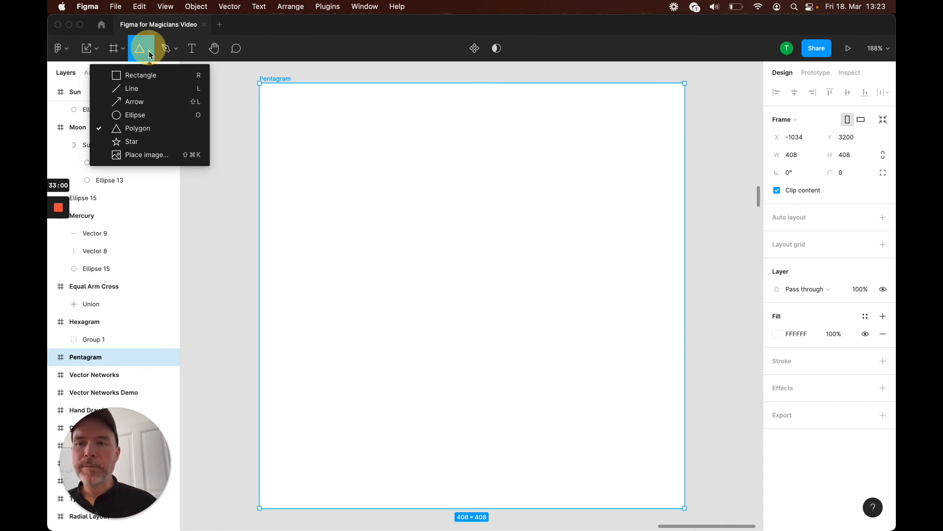
{"action": "left_click", "coordinate": [132, 141]}
{"action": "left_click_drag", "start_coordinate": [348, 182], "coordinate": [594, 432]}
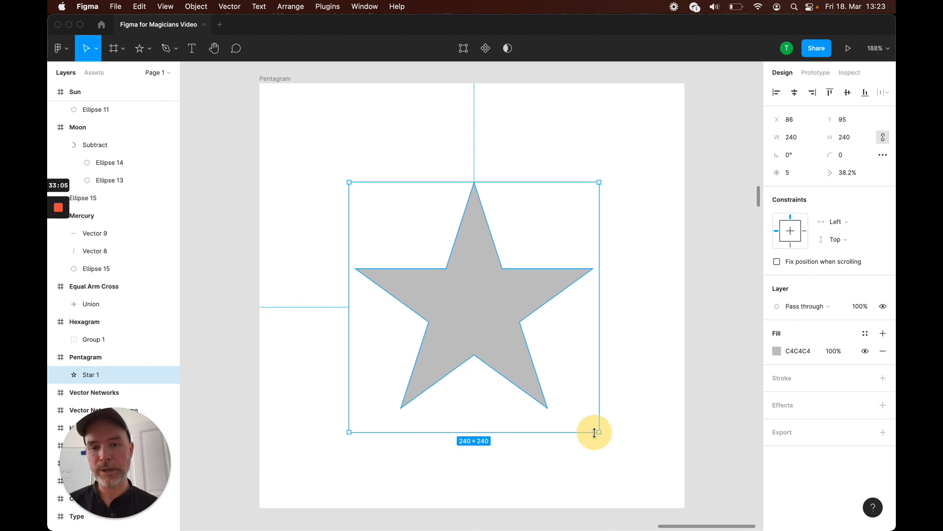
Swap the star's fill to a stroke with colour 000000 and weight 30
{"action": "mouse_move", "coordinate": [492, 328]}
{"action": "left_mouse_down"}
{"action": "mouse_move", "coordinate": [484, 250]}
{"action": "mouse_move", "coordinate": [481, 314]}
{"action": "mouse_move", "coordinate": [495, 311]}
{"action": "left_mouse_up"}
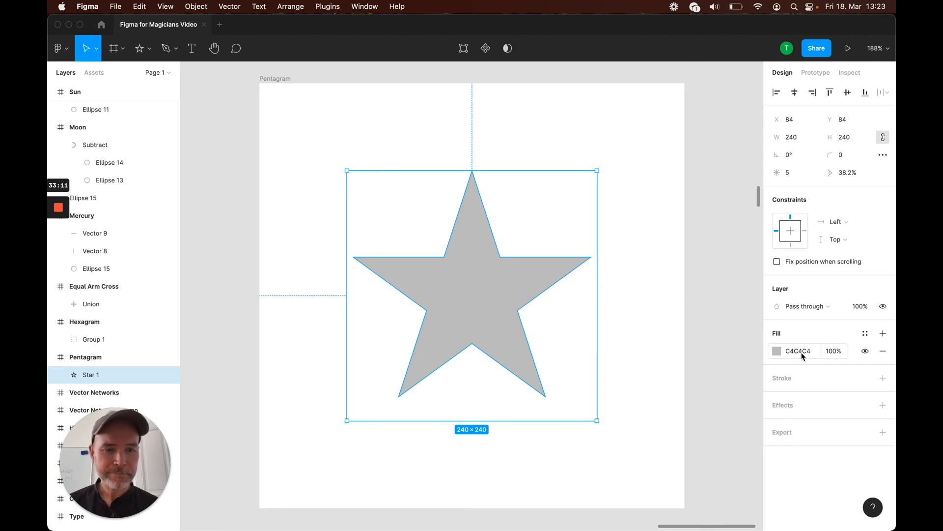
{"action": "key", "text": "shift+x"}
{"action": "left_click", "coordinate": [798, 378]}
{"action": "type", "text": "0"}
{"action": "key", "text": "Return"}
{"action": "left_click", "coordinate": [791, 396]}
{"action": "type", "text": "300"}
{"action": "key", "text": "Return"}
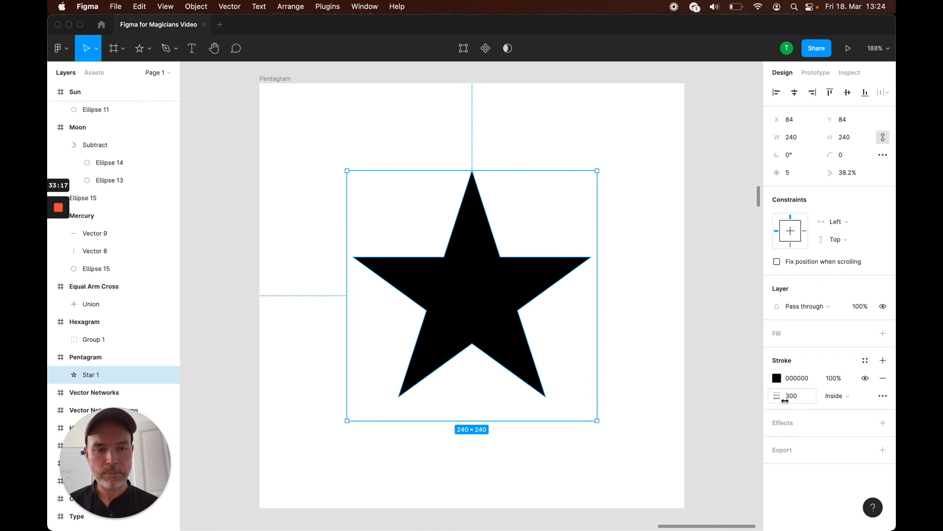
{"action": "type", "text": "30"}
{"action": "key", "text": "Return"}
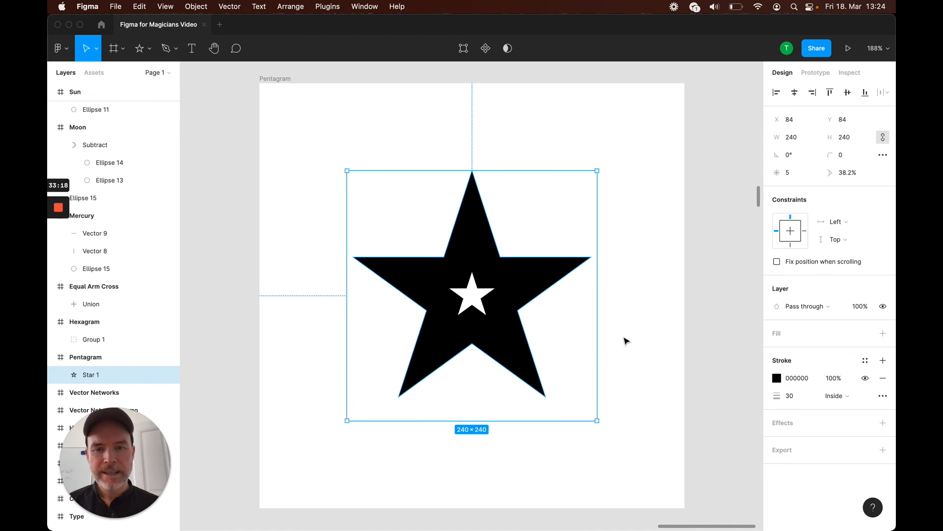
Enlarge the star to about 394 × 394 to fill the frame
{"action": "left_click_drag", "start_coordinate": [599, 423], "coordinate": [678, 498]}
{"action": "left_click_drag", "start_coordinate": [543, 314], "coordinate": [543, 310]}
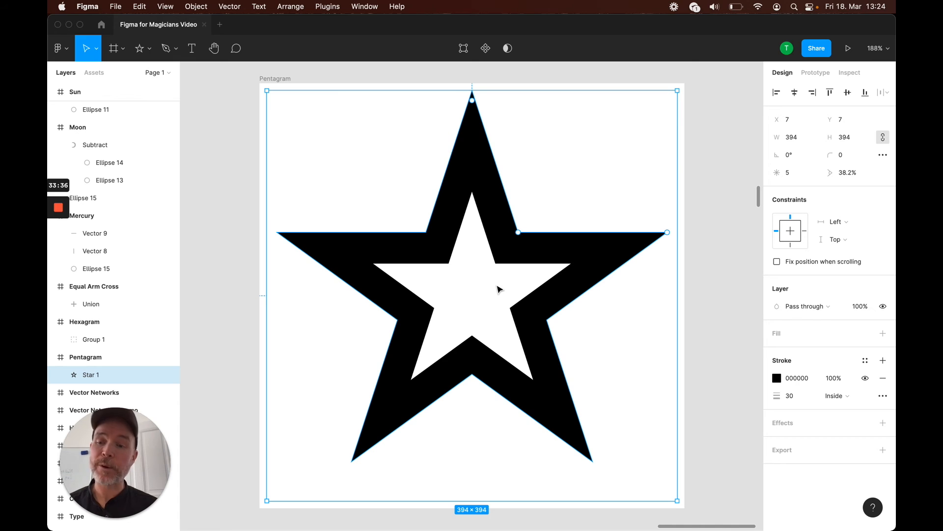
Delete the star and draw a vertical line about 142.5 tall with the Pen tool in the Pentagram frame
{"action": "key", "text": "Delete"}
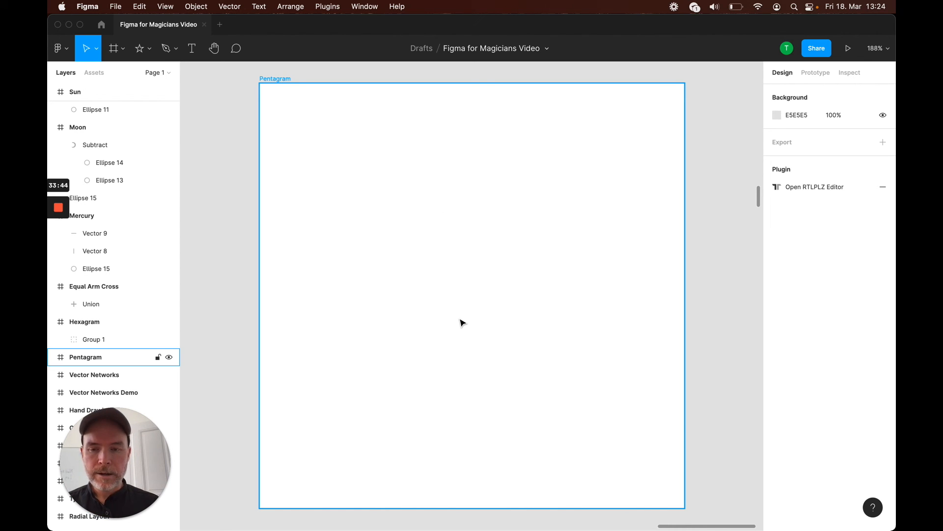
{"action": "key", "text": "p"}
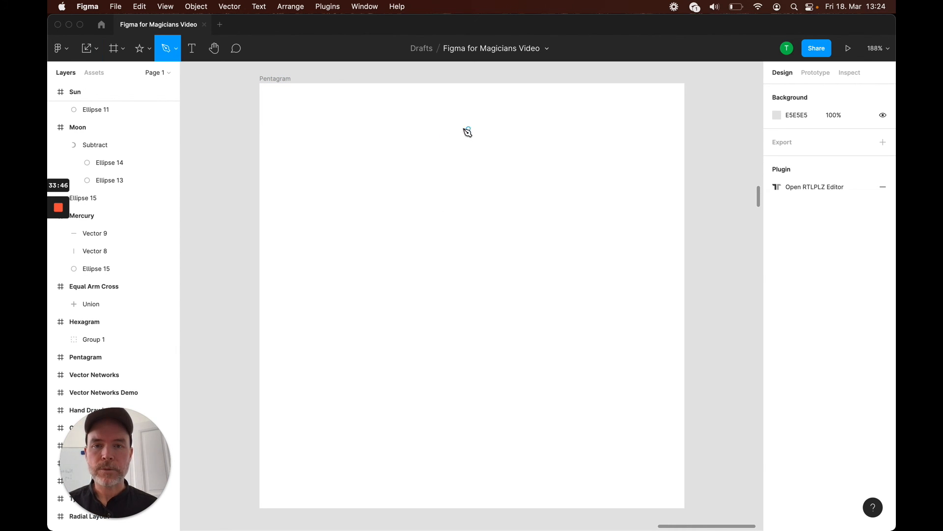
{"action": "left_click", "coordinate": [451, 124]}
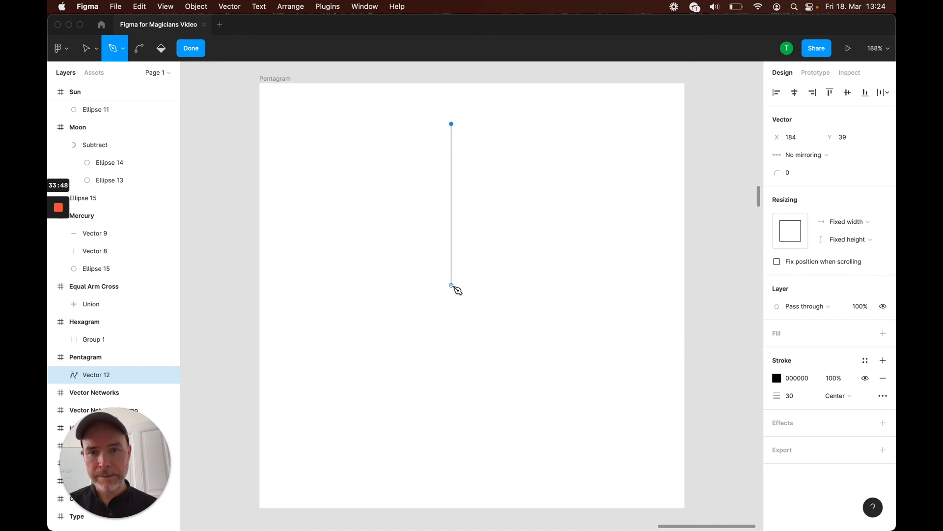
{"action": "left_click", "coordinate": [452, 272]}
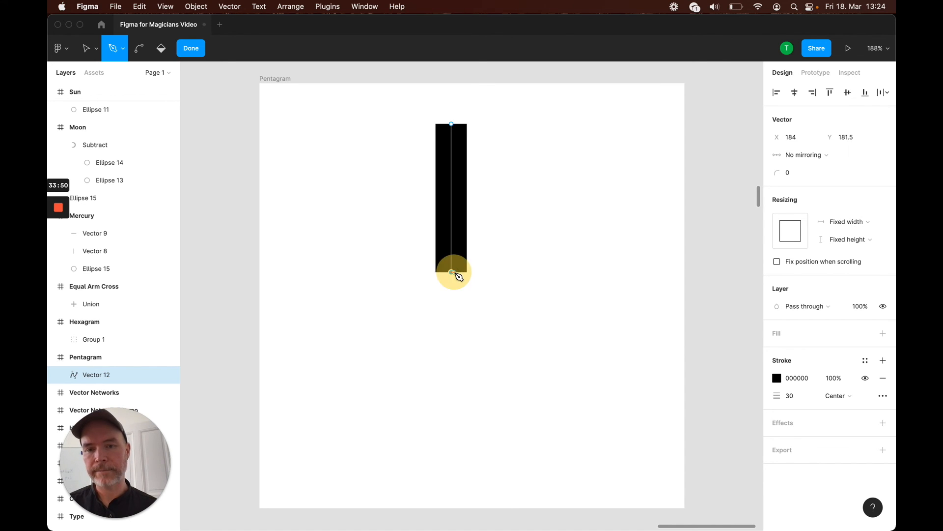
{"action": "key", "text": "Escape"}
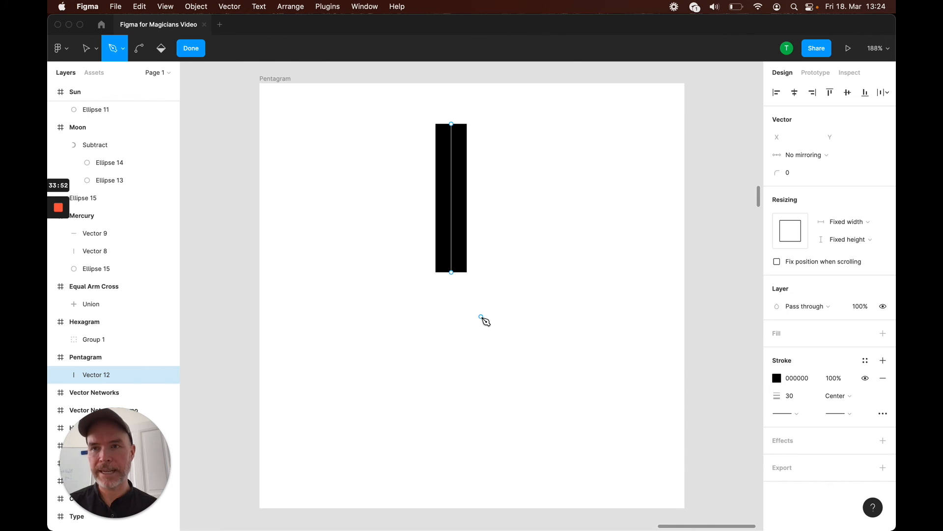
{"action": "key", "text": "Escape"}
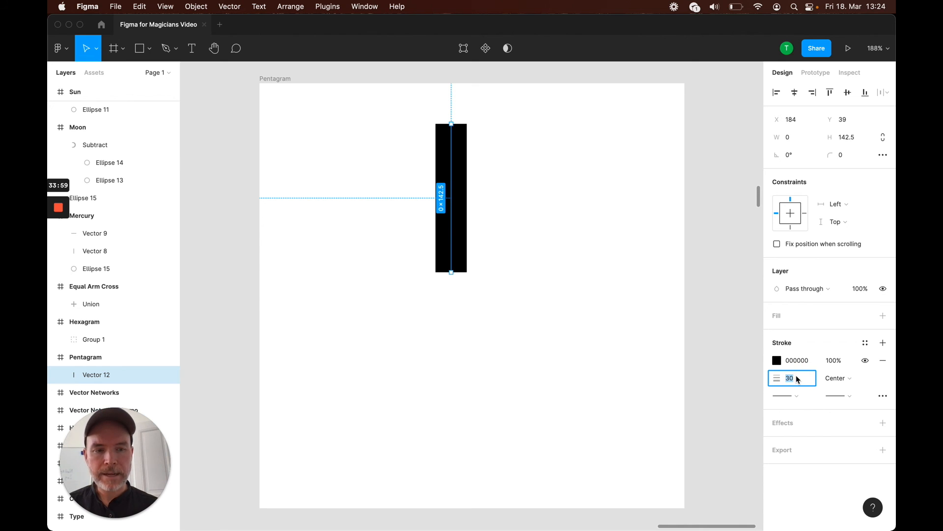
Set the line's stroke weight to 2 and move it toward the centre of the frame
{"action": "type", "text": "2"}
{"action": "key", "text": "Return"}
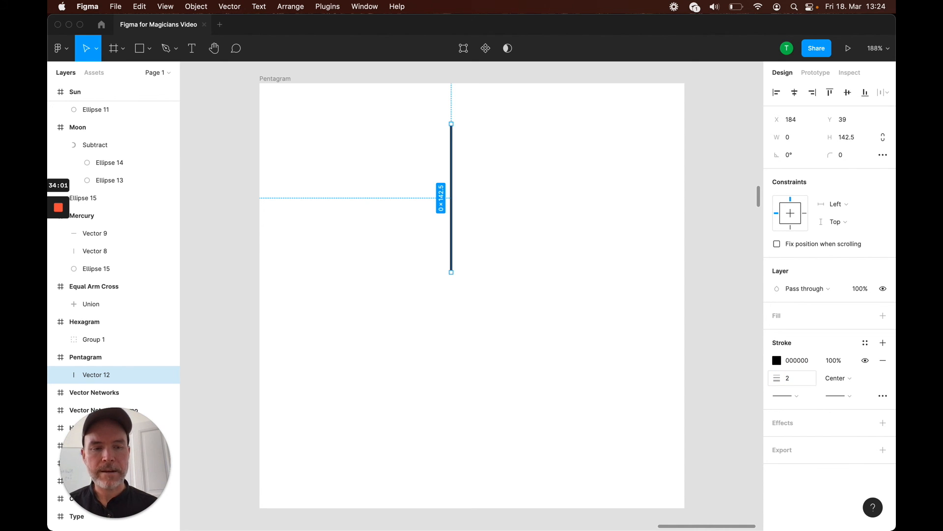
{"action": "left_click", "coordinate": [551, 248]}
{"action": "left_click_drag", "start_coordinate": [451, 197], "coordinate": [477, 190]}
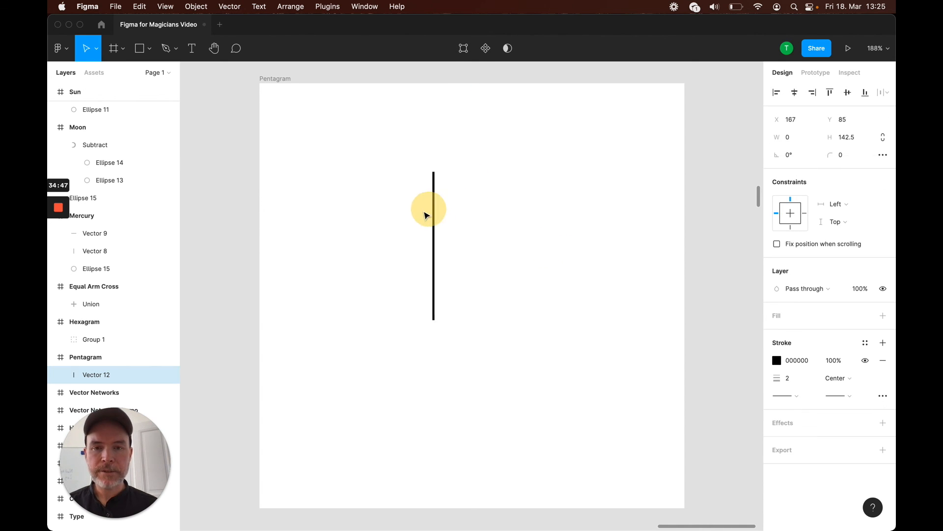
Duplicate the line, rotate the copy by 360/5 degrees, and join its end to the vertical line's lower end
{"action": "left_click_drag", "start_coordinate": [426, 215], "coordinate": [379, 186]}
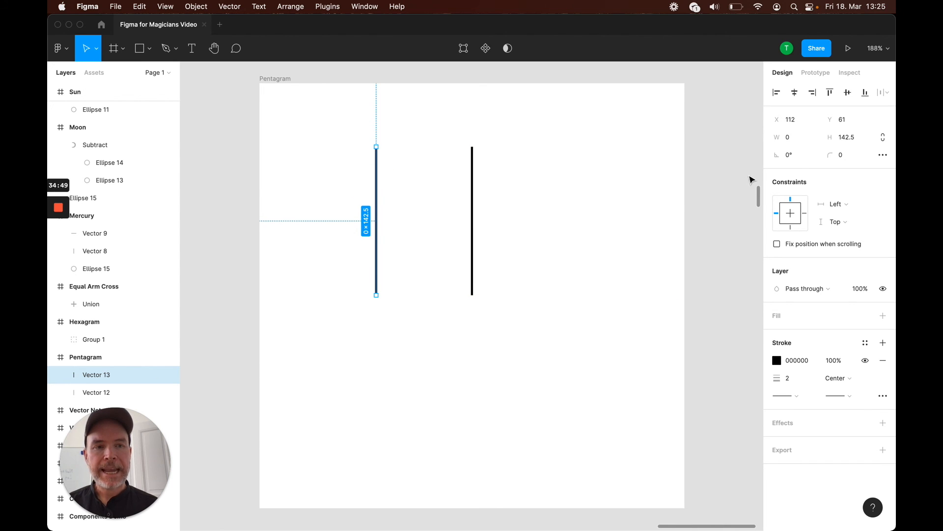
{"action": "left_click", "coordinate": [799, 159]}
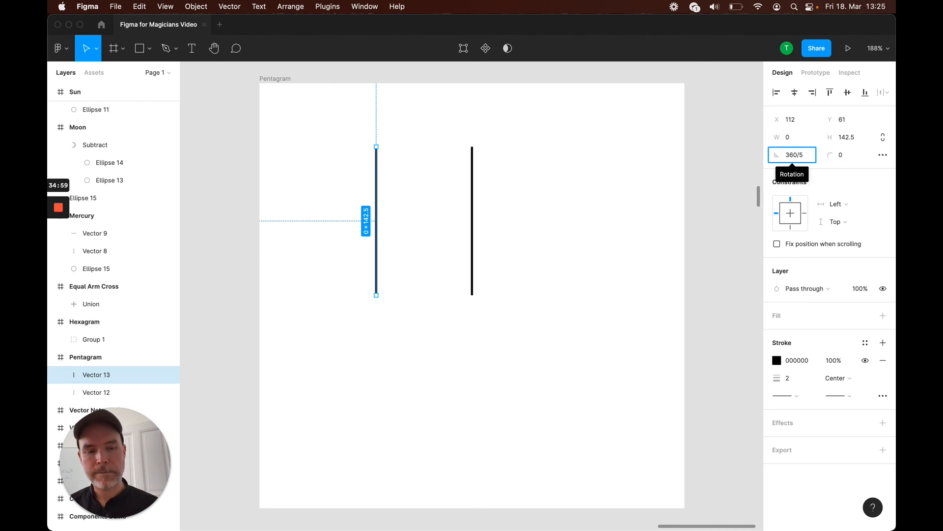
{"action": "key", "text": "Return"}
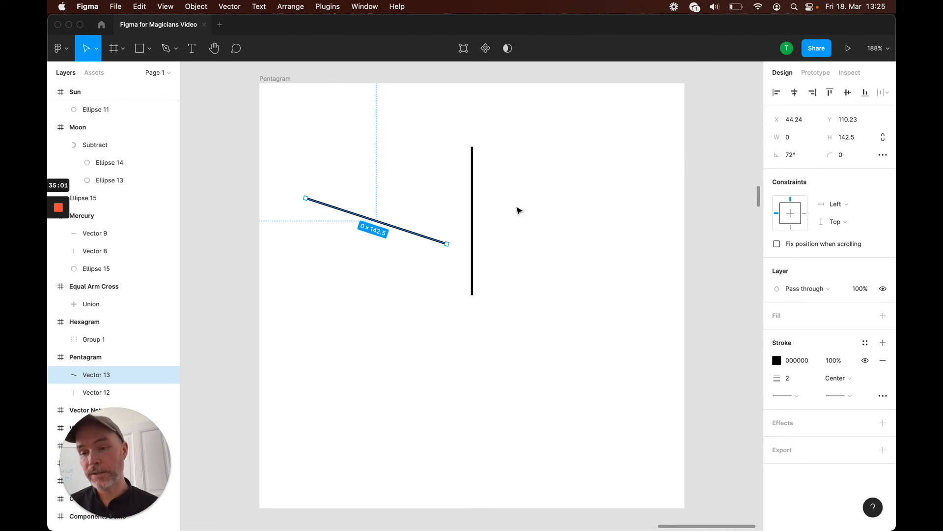
{"action": "left_click_drag", "start_coordinate": [413, 236], "coordinate": [440, 286]}
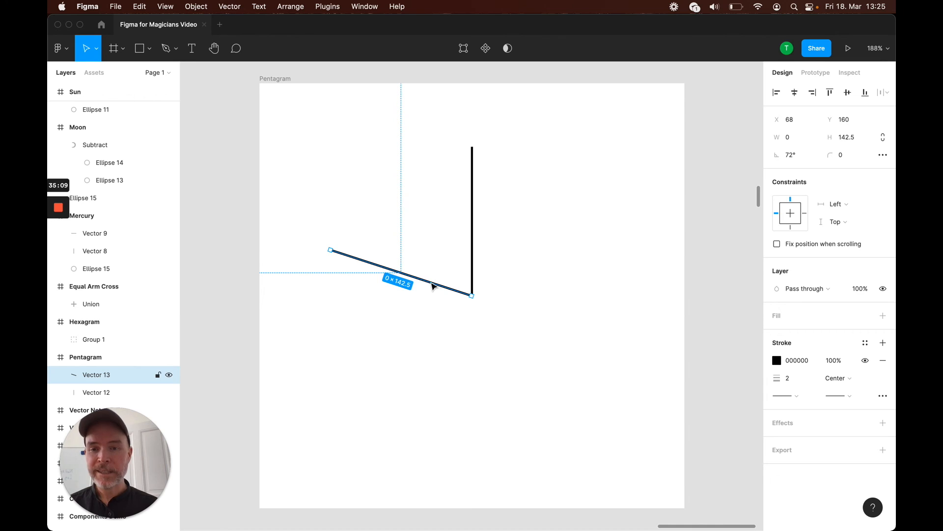
Duplicate the rotated line and set the copy's rotation to 72*2 degrees
{"action": "left_click_drag", "start_coordinate": [440, 287], "coordinate": [432, 367]}
{"action": "left_click", "coordinate": [800, 155]}
{"action": "type", "text": "72*"}
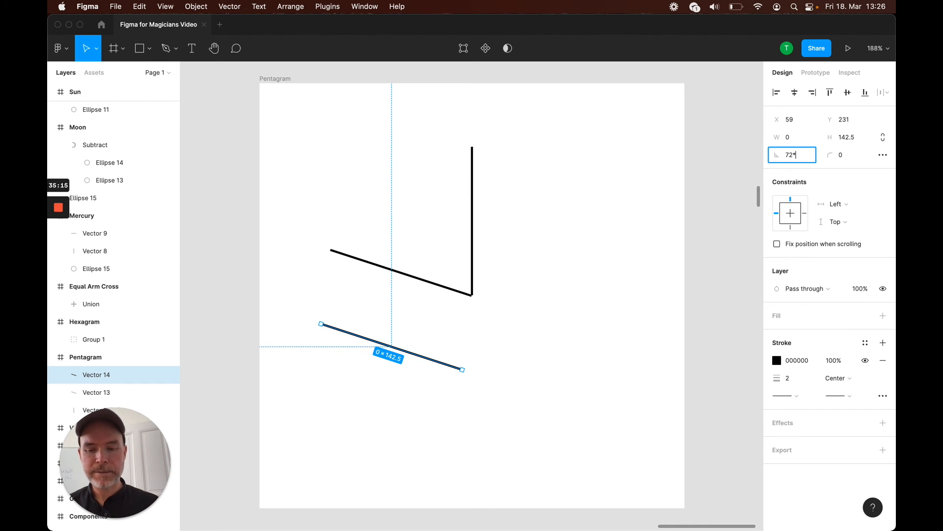
{"action": "type", "text": "2"}
{"action": "key", "text": "Return"}
Duplicate the 144° line, rotate the copy to -144°, and attach it to the shared centre point
{"action": "left_click_drag", "start_coordinate": [423, 306], "coordinate": [540, 376]}
{"action": "left_click", "coordinate": [796, 155]}
{"action": "type", "text": "72"}
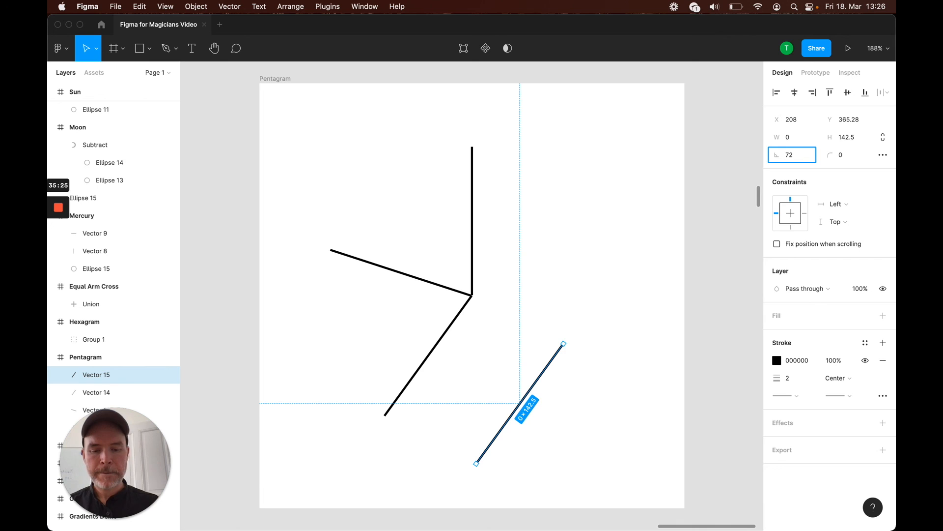
{"action": "key", "text": "Return"}
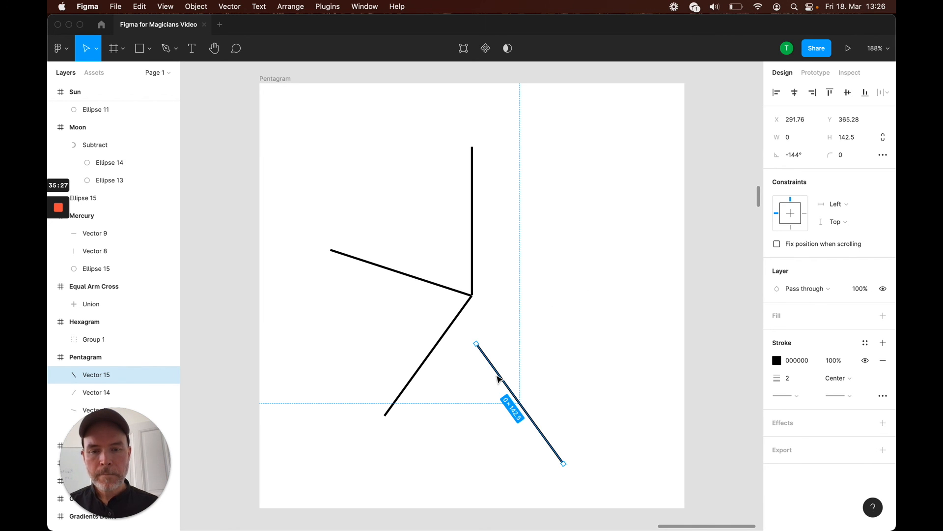
{"action": "left_click_drag", "start_coordinate": [500, 378], "coordinate": [498, 328]}
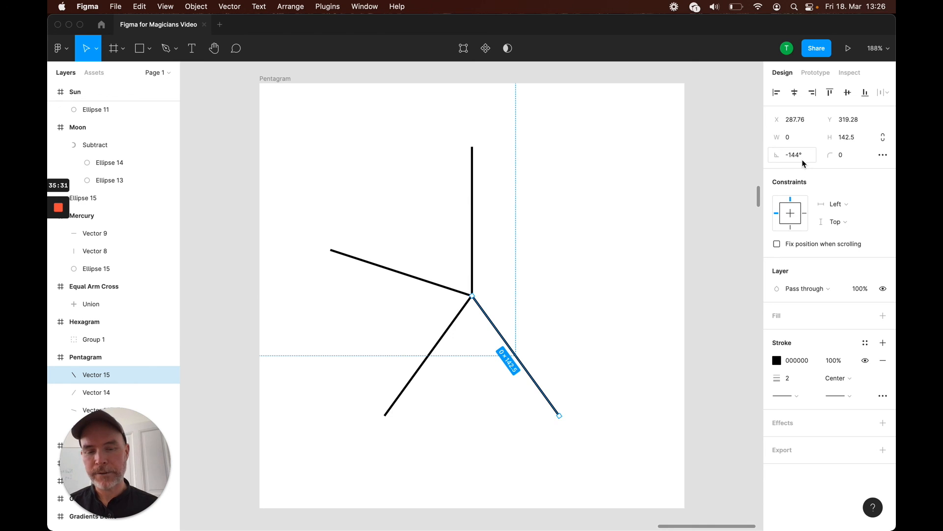
Duplicate the line again, rotate the copy to -72°, and attach it to the centre to form five spokes
{"action": "left_click_drag", "start_coordinate": [542, 383], "coordinate": [615, 312]}
{"action": "left_click", "coordinate": [795, 155]}
{"action": "type", "text": "-"}
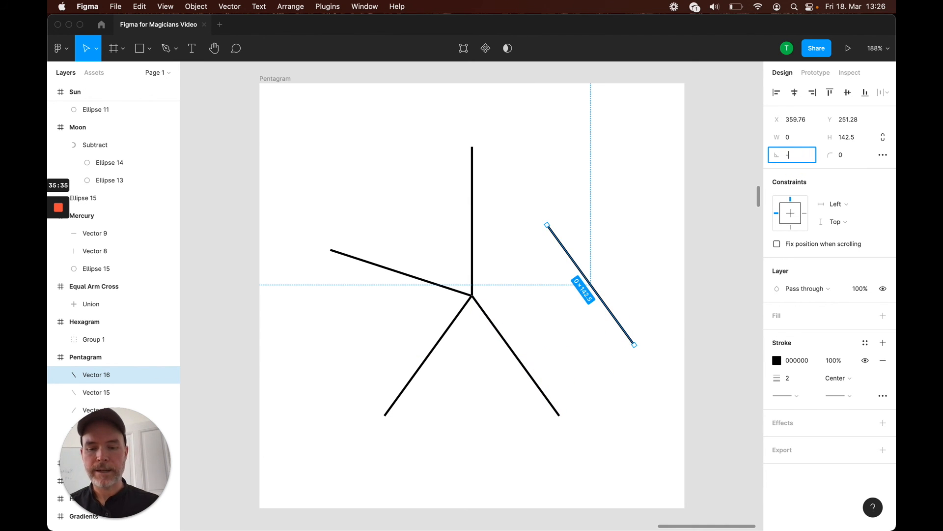
{"action": "type", "text": "72"}
{"action": "key", "text": "Return"}
{"action": "left_click_drag", "start_coordinate": [634, 275], "coordinate": [582, 261]}
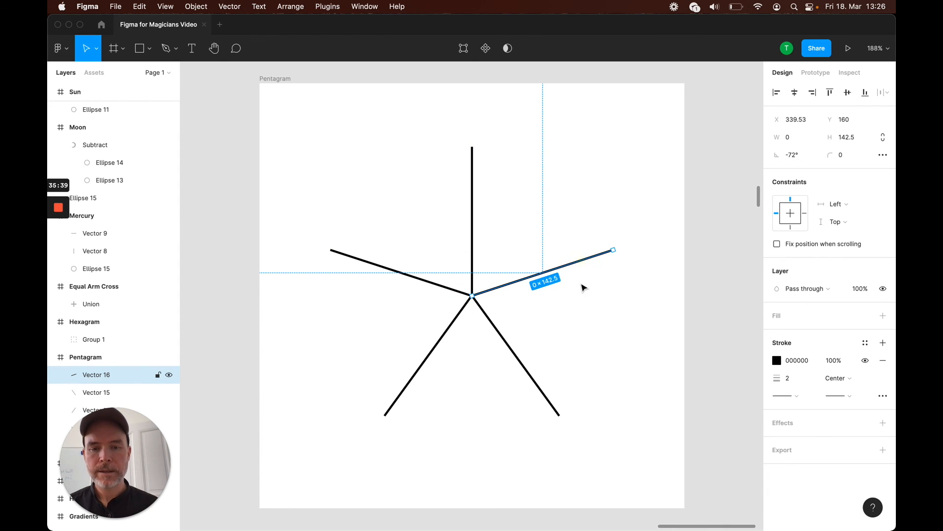
{"action": "left_click", "coordinate": [608, 371]}
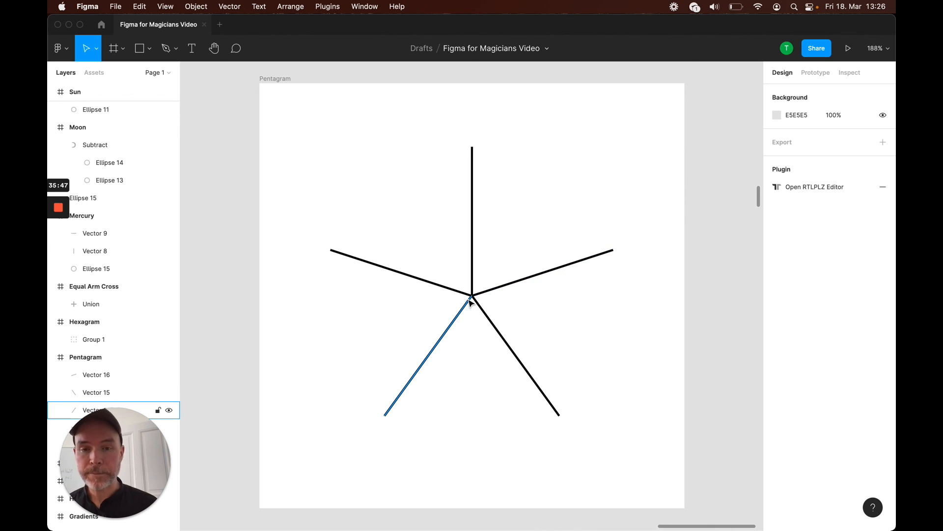
Select all five line layers in the Pentagram frame and flatten them into one vector
{"action": "scroll", "coordinate": [134, 323], "scroll_direction": "down", "scroll_amount": 3}
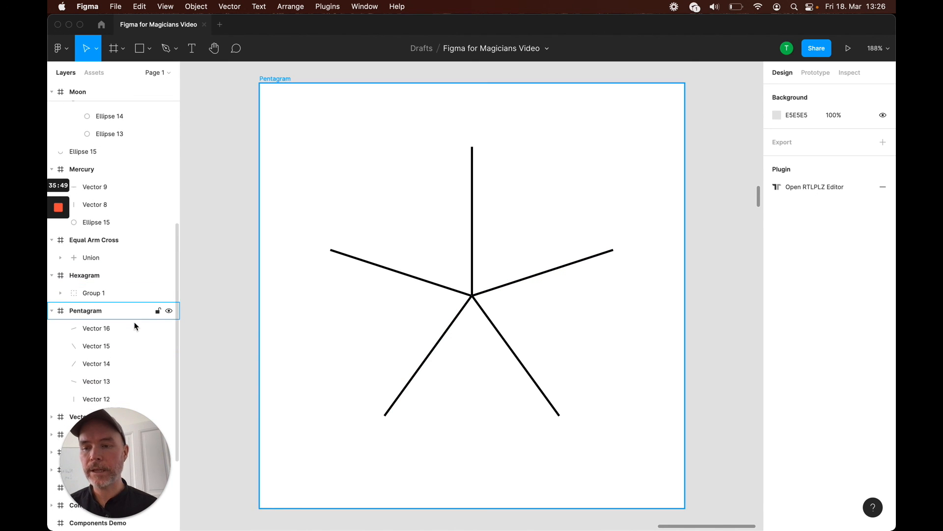
{"action": "scroll", "coordinate": [135, 323], "scroll_direction": "up", "scroll_amount": 1}
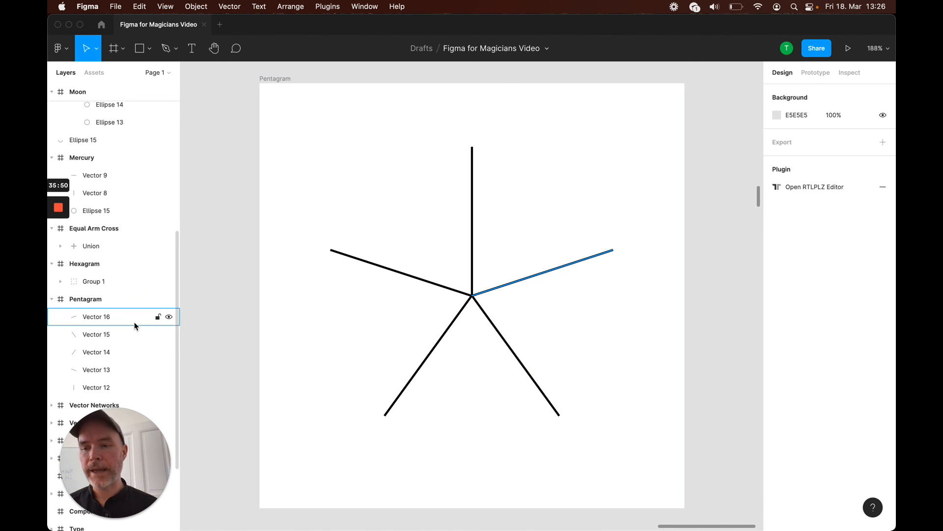
{"action": "left_click", "coordinate": [107, 314]}
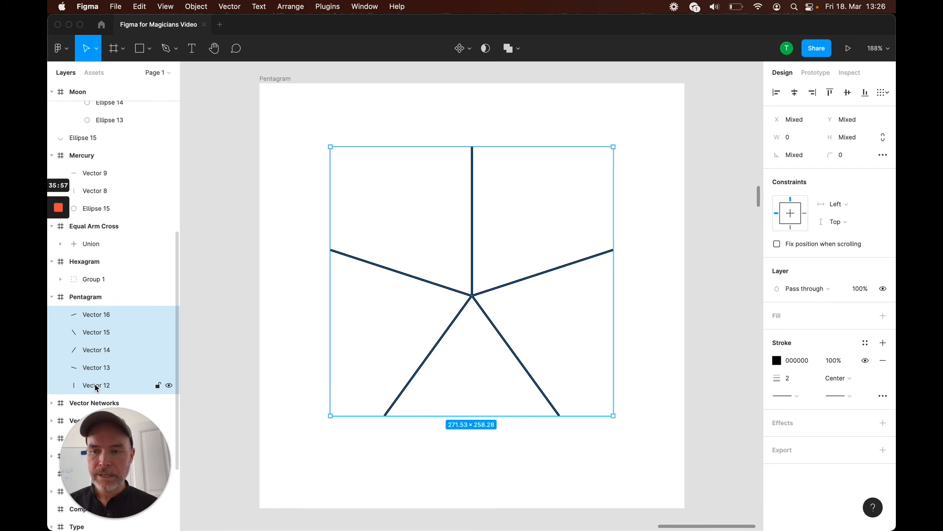
{"action": "right_click", "coordinate": [415, 276]}
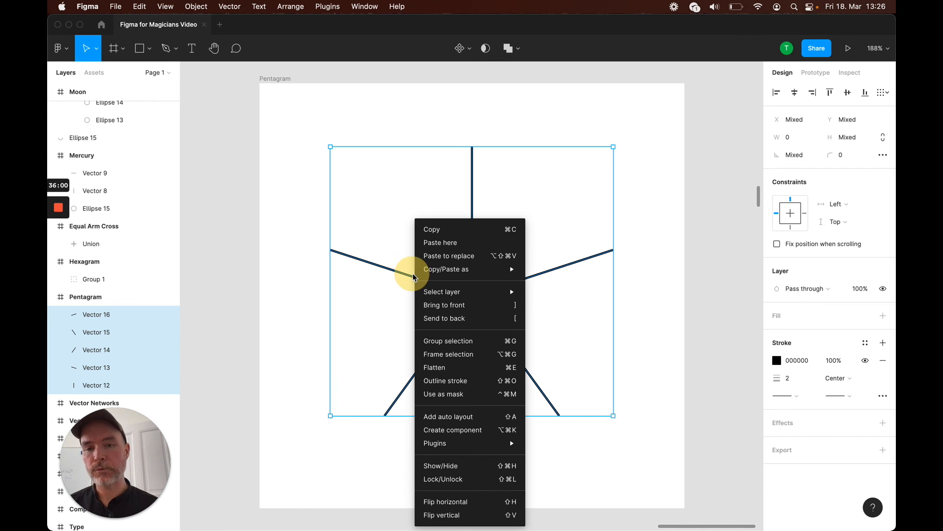
{"action": "left_click", "coordinate": [442, 369]}
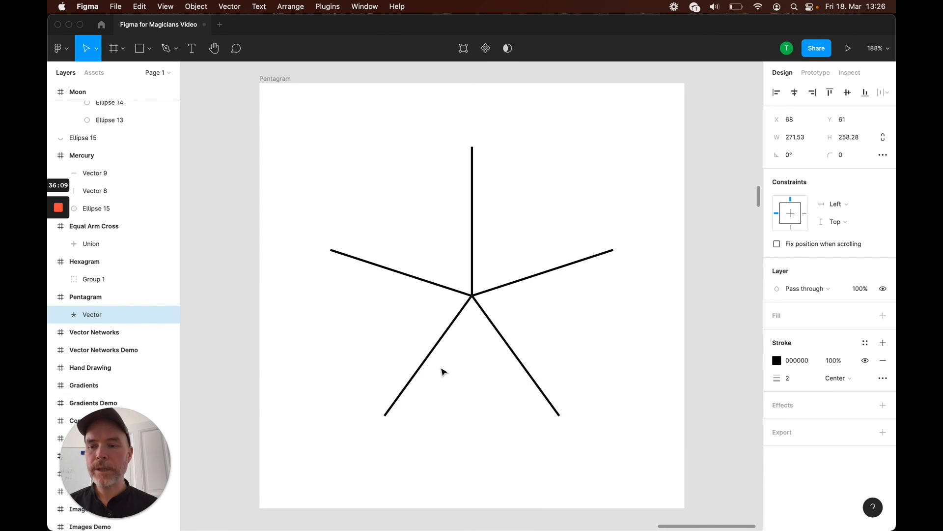
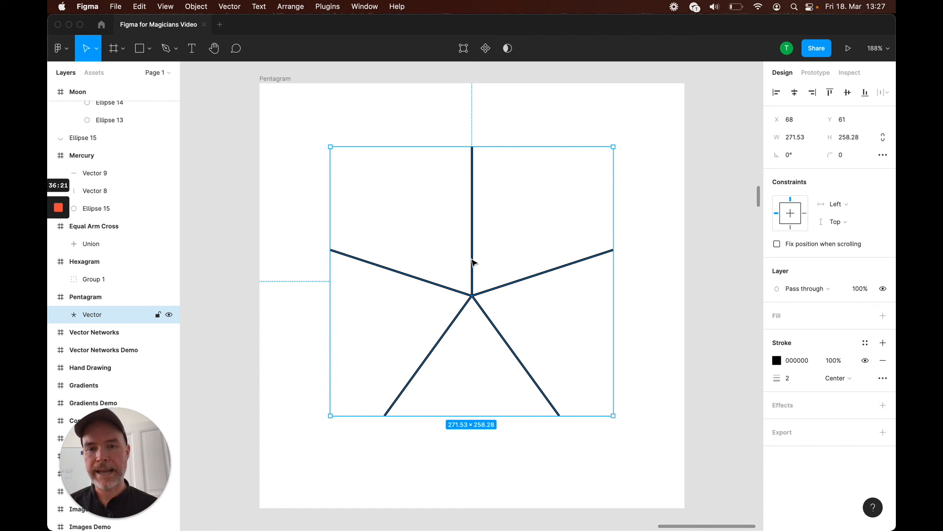
{"action": "double_click", "coordinate": [473, 262]}
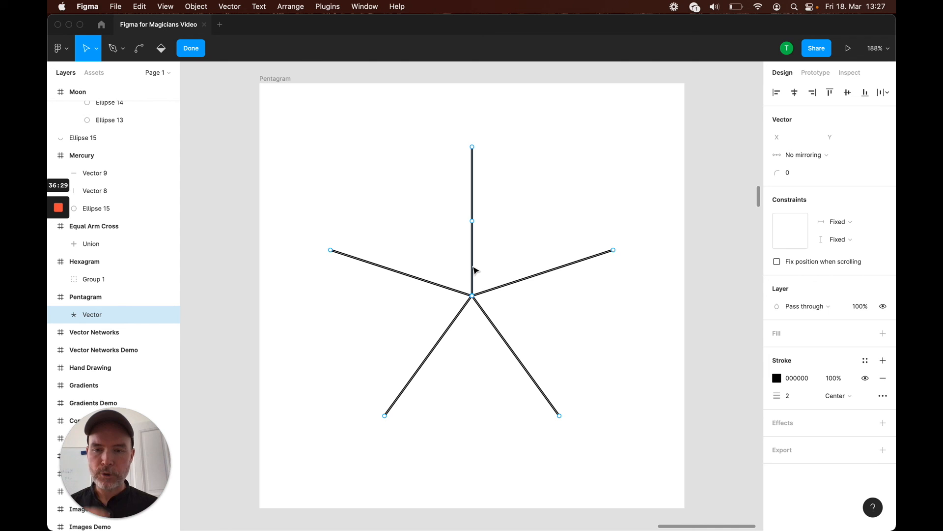
{"action": "left_click_drag", "start_coordinate": [473, 295], "coordinate": [453, 305]}
{"action": "key", "text": "super+z"}
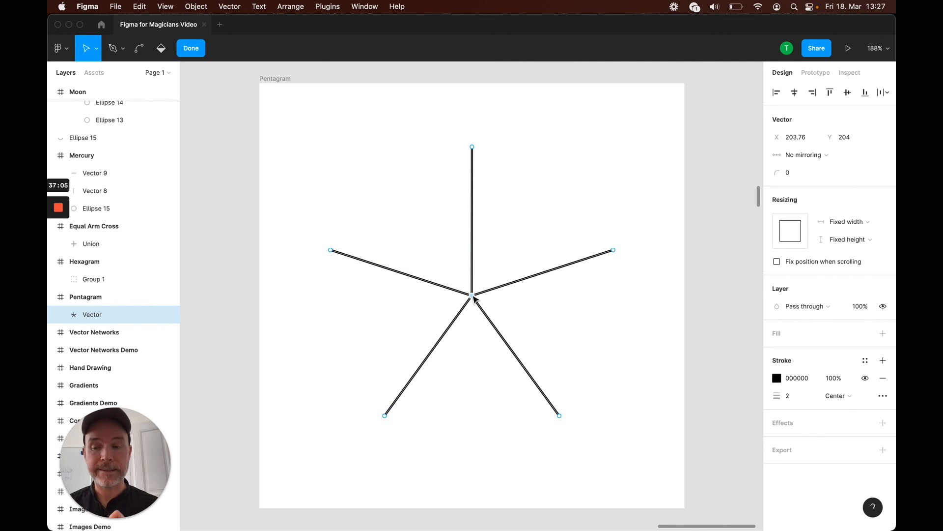
{"action": "left_click", "coordinate": [191, 48]}
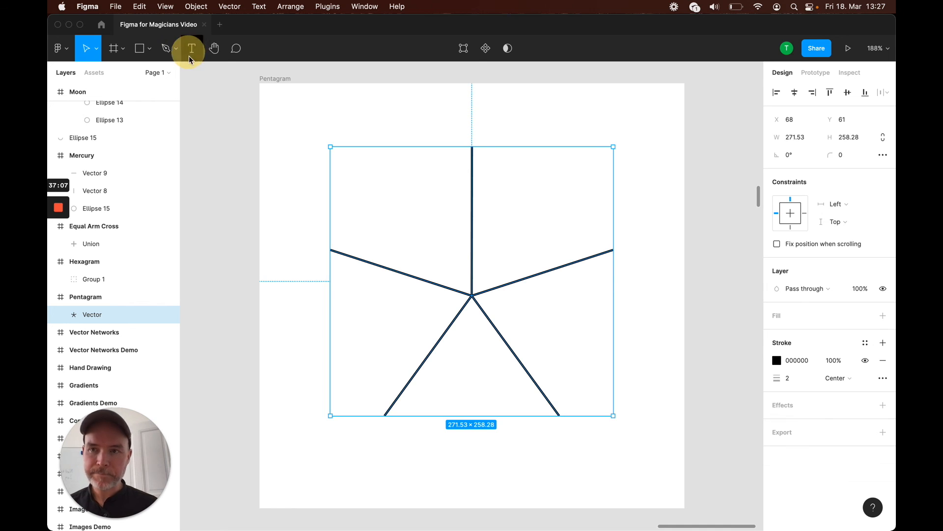
Edit the flattened vector and use the Pen tool to join the five spoke tips into a star outline
{"action": "double_click", "coordinate": [474, 247]}
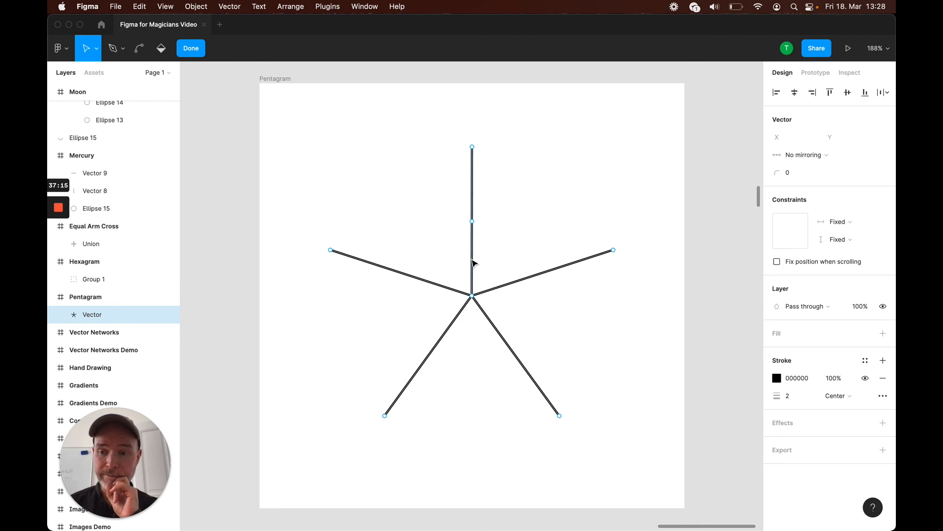
{"action": "left_click", "coordinate": [113, 48]}
{"action": "left_click", "coordinate": [472, 147]}
{"action": "left_click", "coordinate": [560, 416]}
{"action": "left_click", "coordinate": [560, 416]}
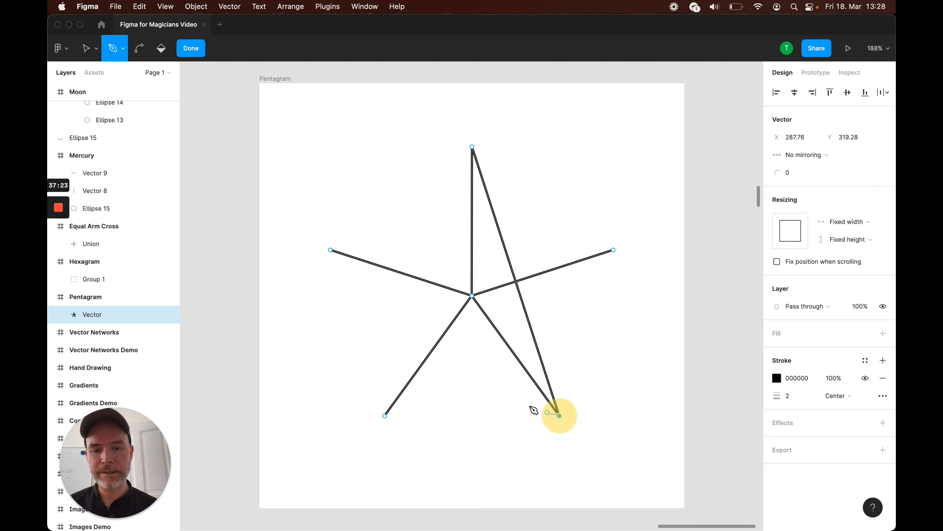
{"action": "left_click", "coordinate": [330, 250]}
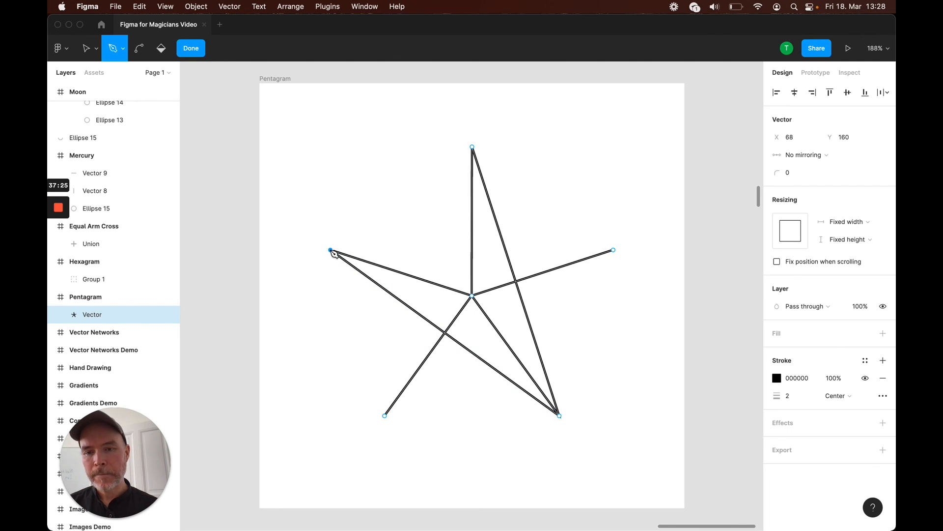
{"action": "left_click", "coordinate": [614, 250]}
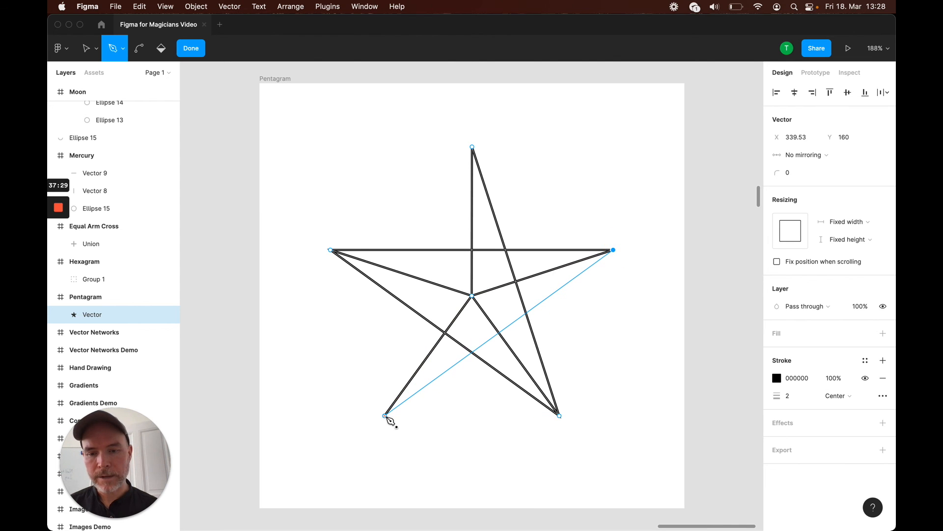
{"action": "left_click", "coordinate": [385, 415]}
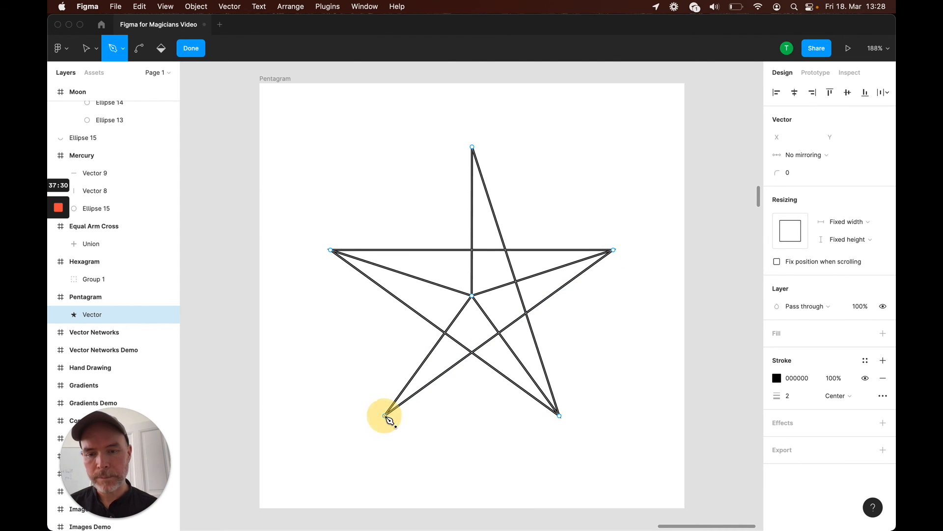
{"action": "left_click", "coordinate": [473, 147]}
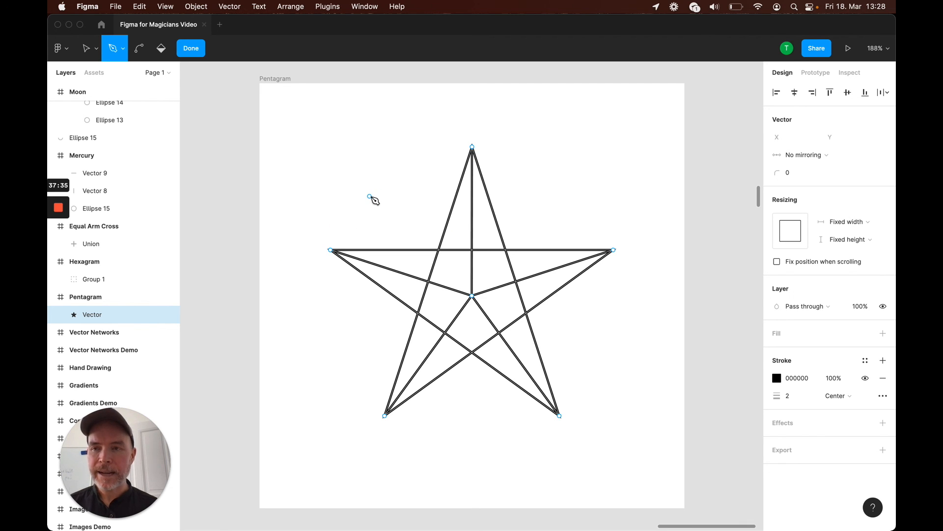
{"action": "key", "text": "v"}
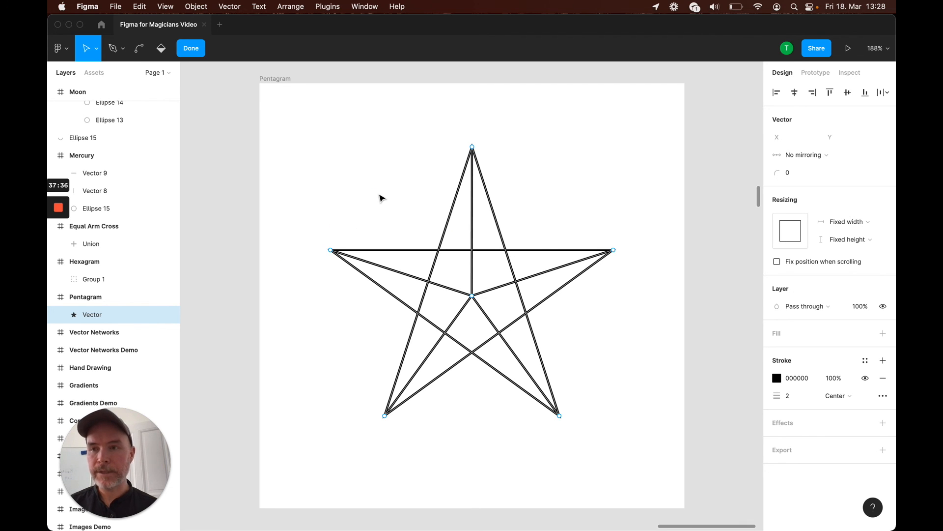
Delete the shared centre point to remove the spokes, leaving only the star, and exit vector editing
{"action": "left_click", "coordinate": [472, 296]}
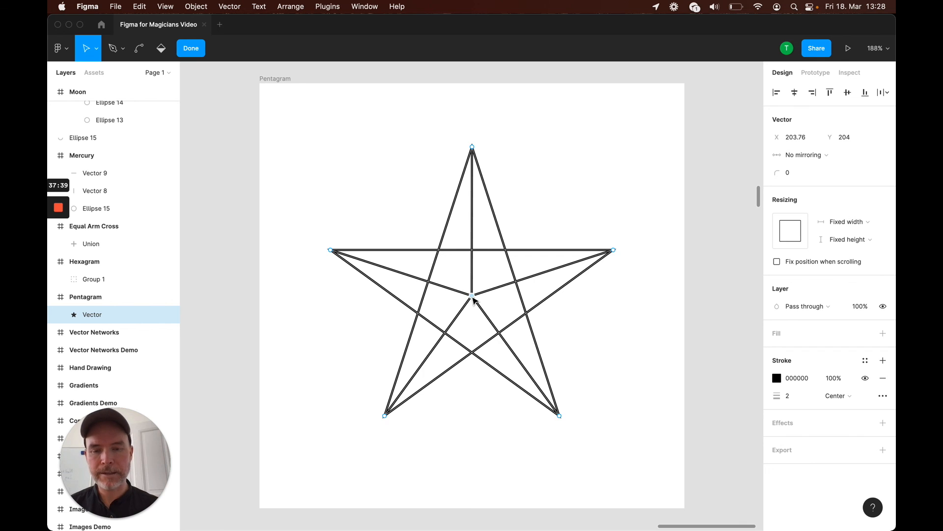
{"action": "key", "text": "Delete"}
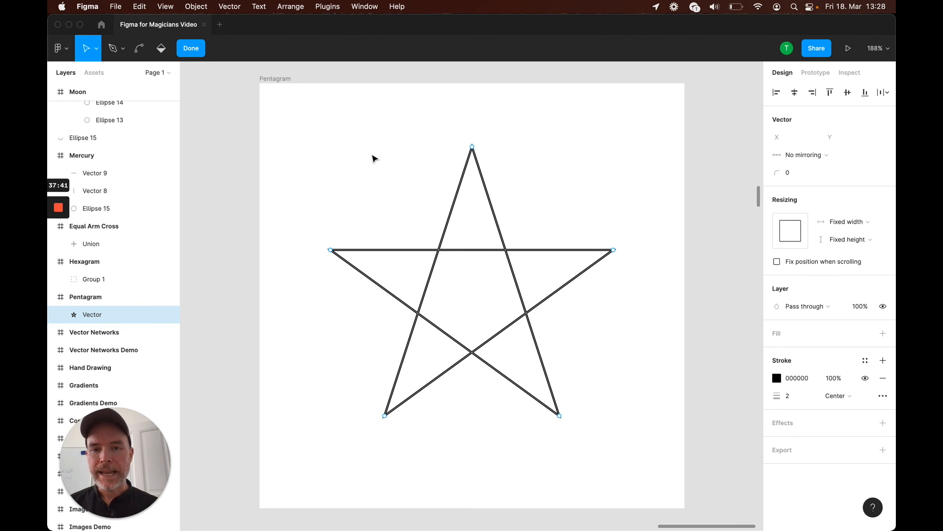
{"action": "left_click", "coordinate": [449, 220]}
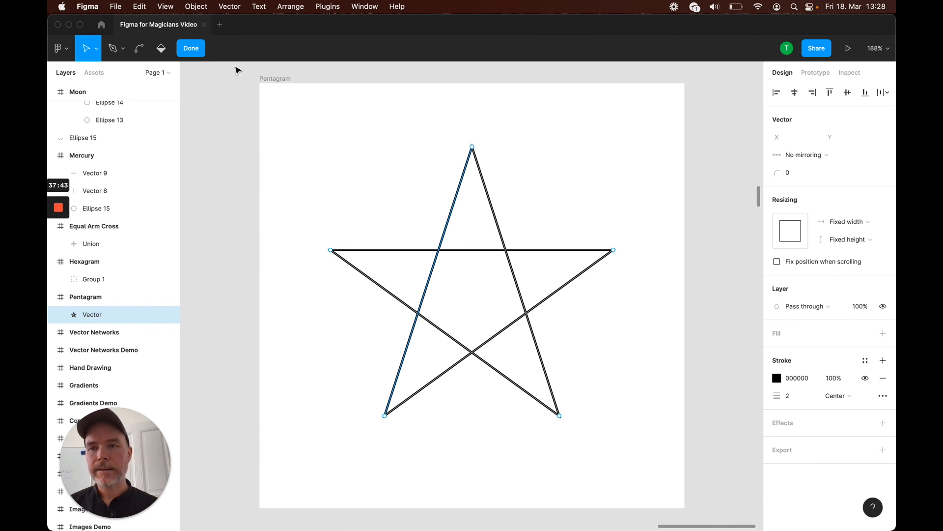
{"action": "left_click", "coordinate": [191, 48]}
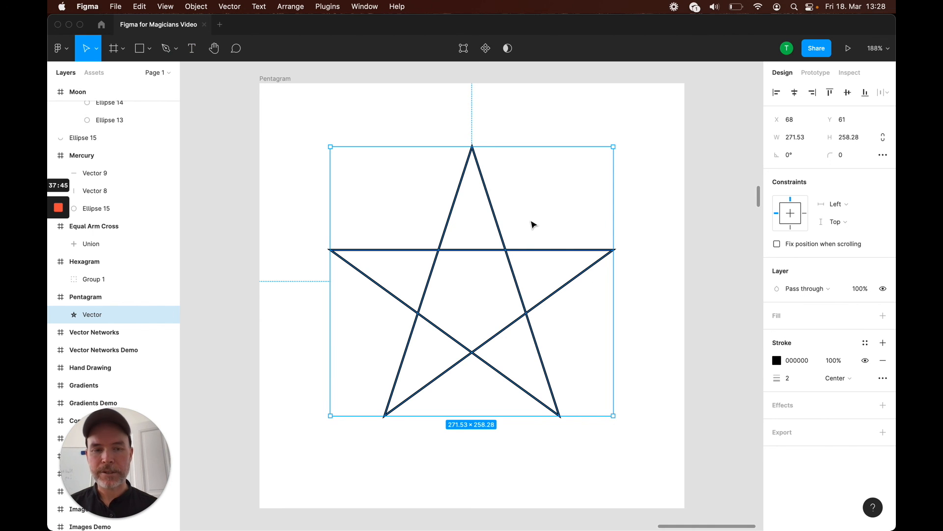
Set the star's stroke weight to 30
{"action": "left_click", "coordinate": [802, 382]}
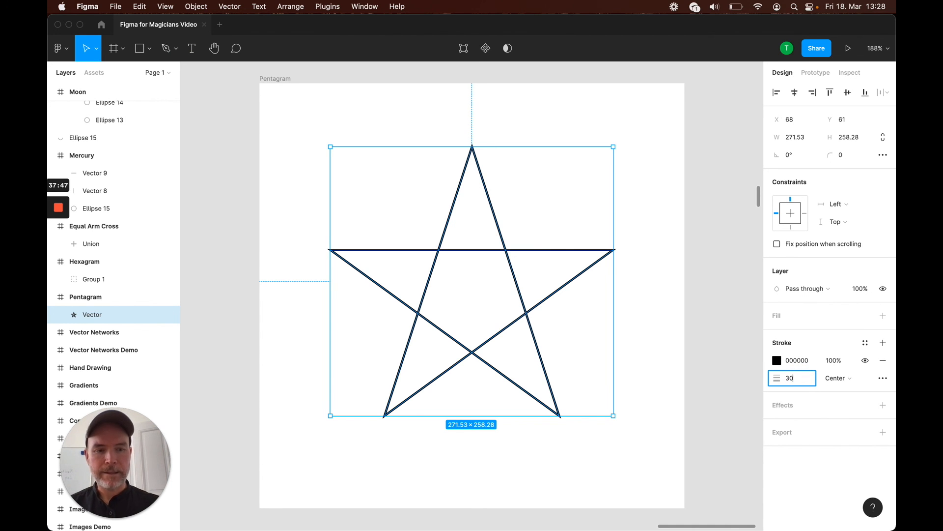
{"action": "key", "text": "Return"}
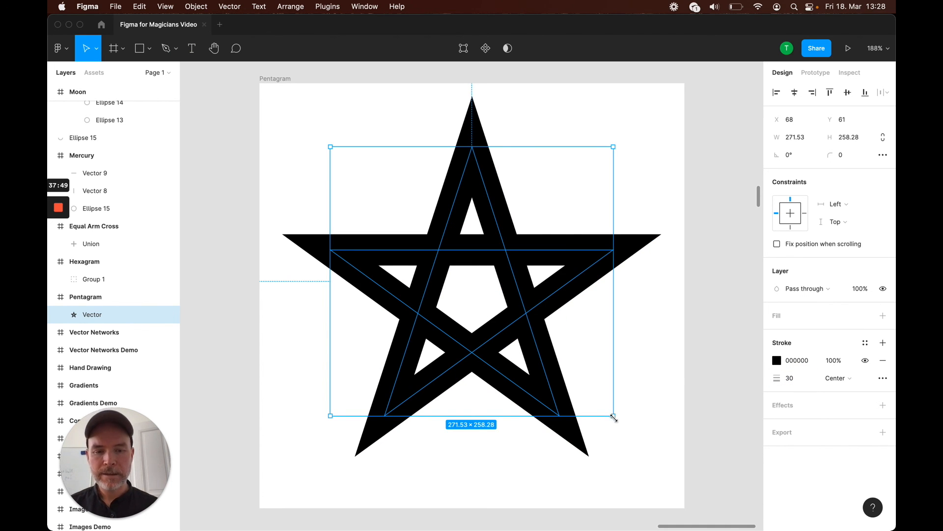
Move the star down and enlarge it by its corner to fill the Pentagram frame
{"action": "left_click_drag", "start_coordinate": [522, 315], "coordinate": [526, 329]}
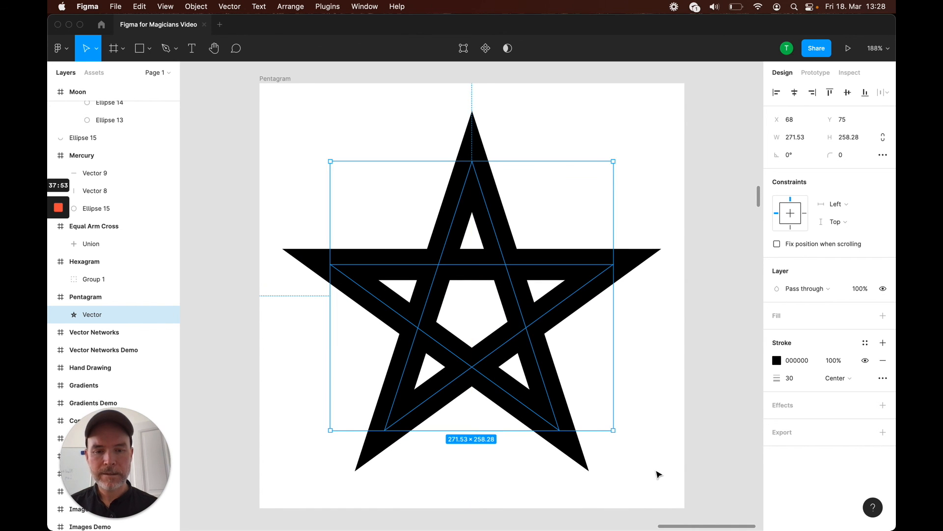
{"action": "left_click_drag", "start_coordinate": [615, 430], "coordinate": [636, 445]}
{"action": "left_click", "coordinate": [708, 403]}
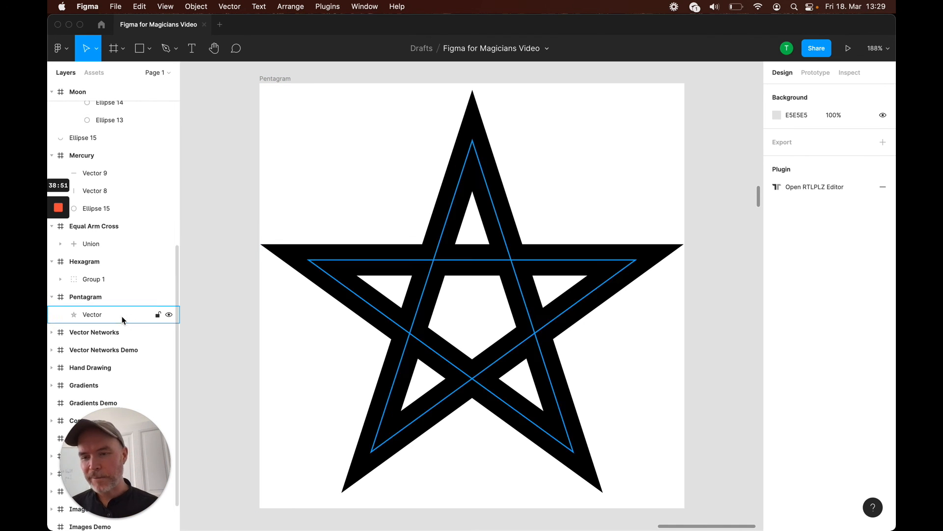
{"action": "scroll", "coordinate": [122, 320], "scroll_direction": "down", "scroll_amount": 2}
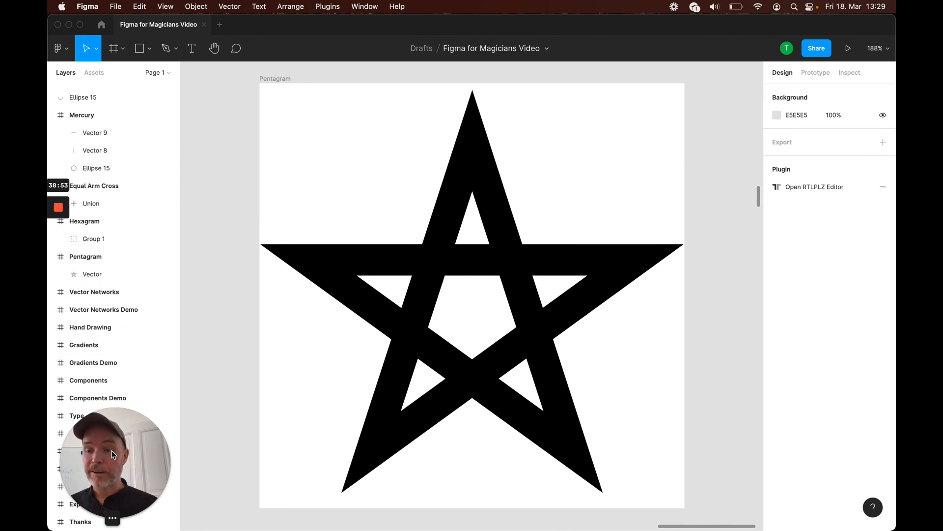
{"action": "left_click_drag", "start_coordinate": [108, 458], "coordinate": [255, 437]}
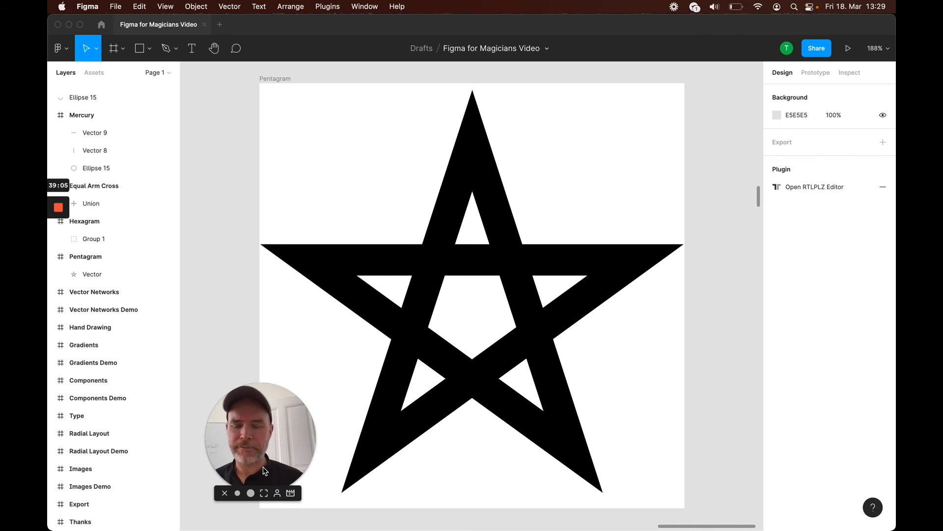
{"action": "left_click_drag", "start_coordinate": [274, 439], "coordinate": [132, 459]}
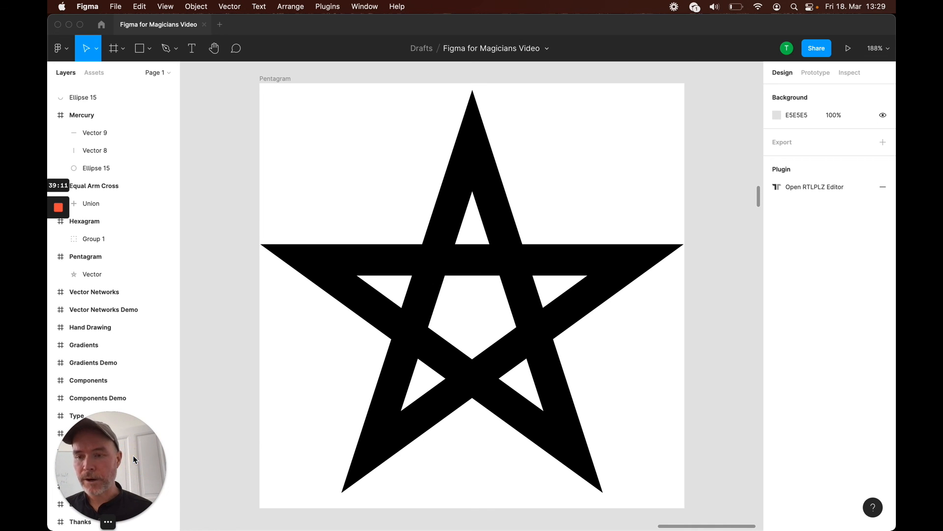